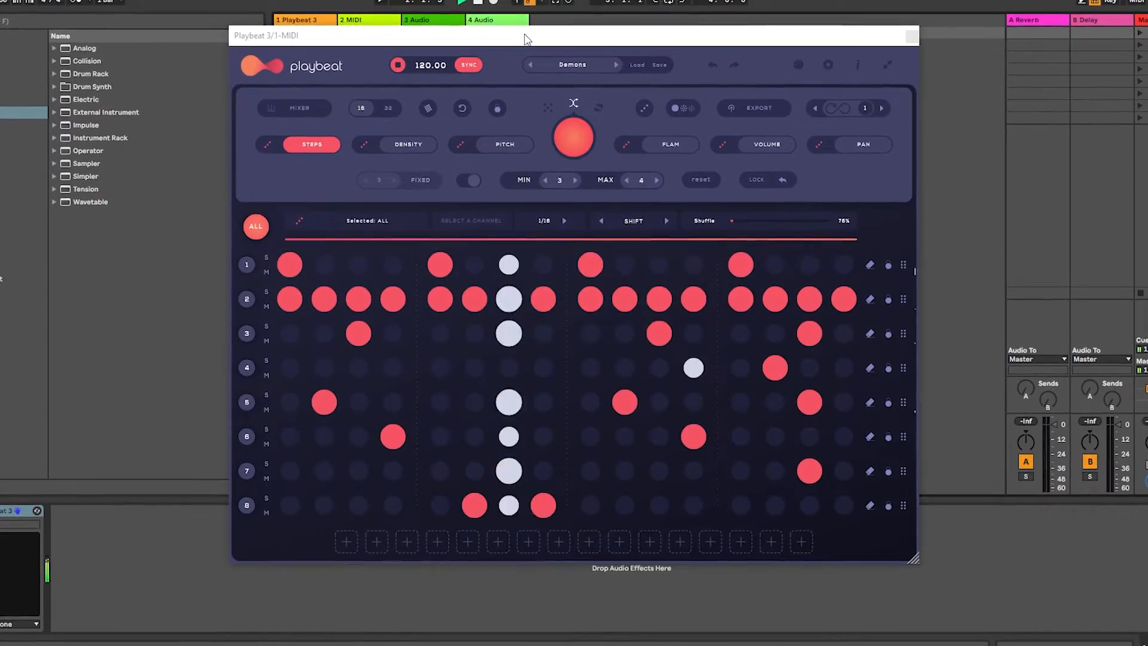
# Step: Audition several presets by stepping backwards through the preset list from Demons to Groove - Blister, Always and Secco
pyautogui.click(528, 58)
pyautogui.click(527, 58)
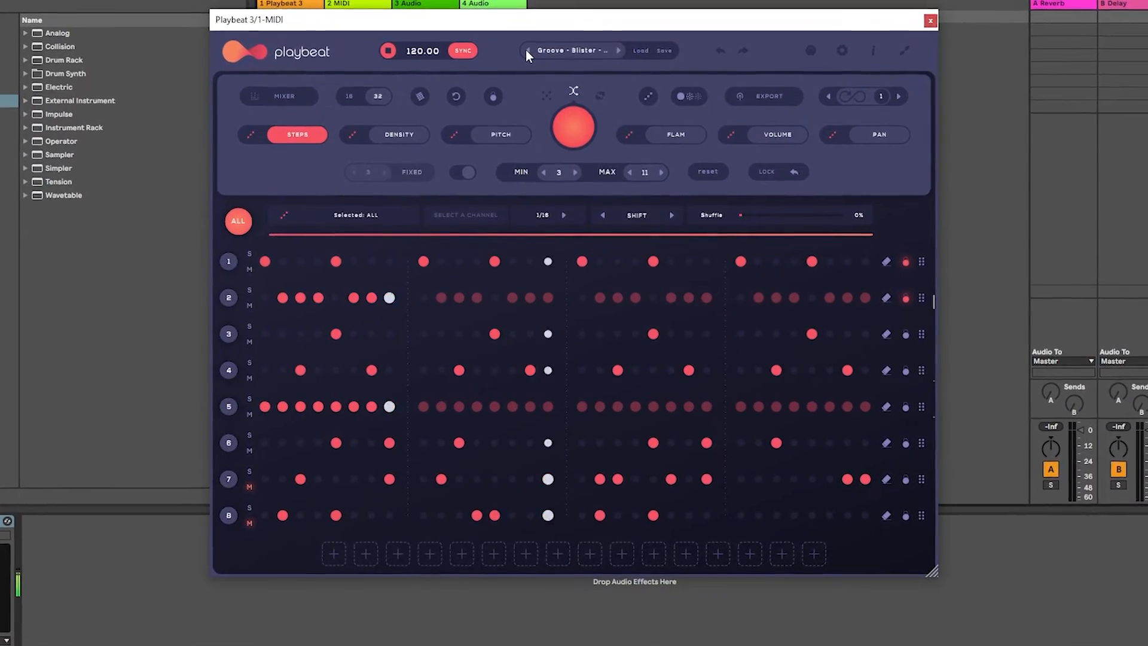
pyautogui.click(525, 42)
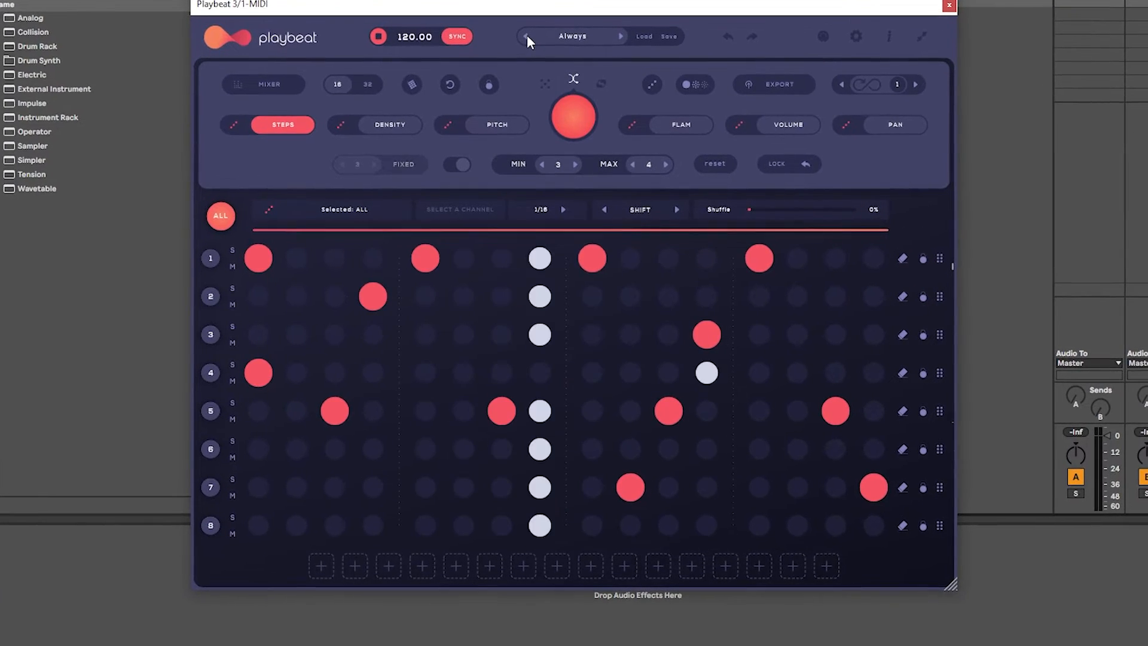
pyautogui.click(526, 29)
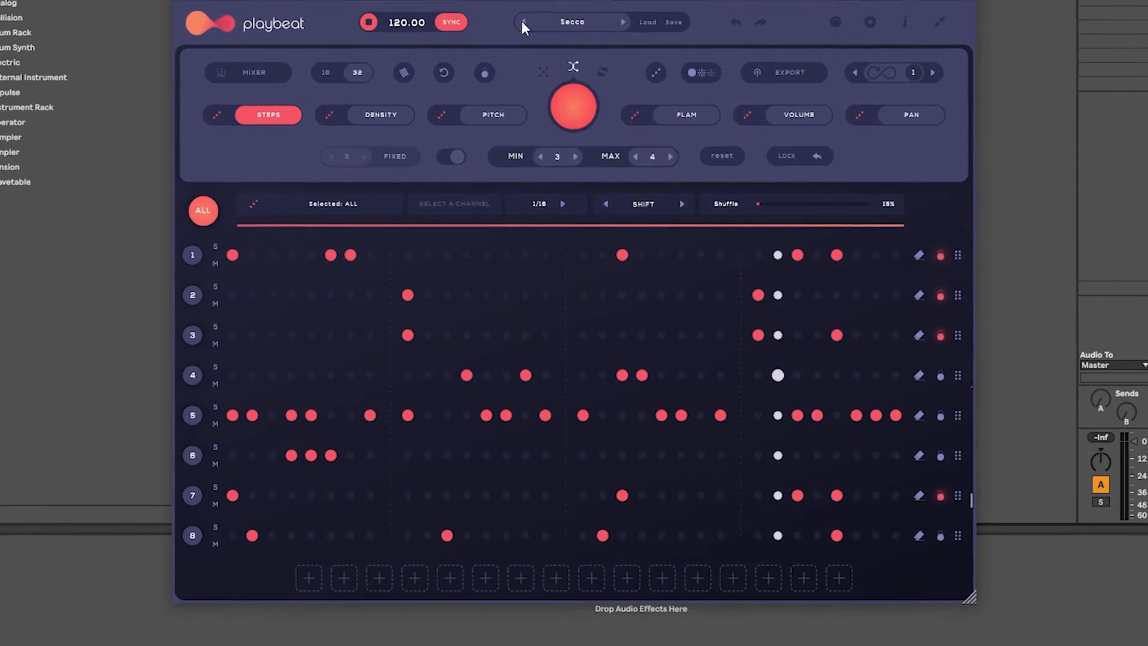
pyautogui.click(523, 16)
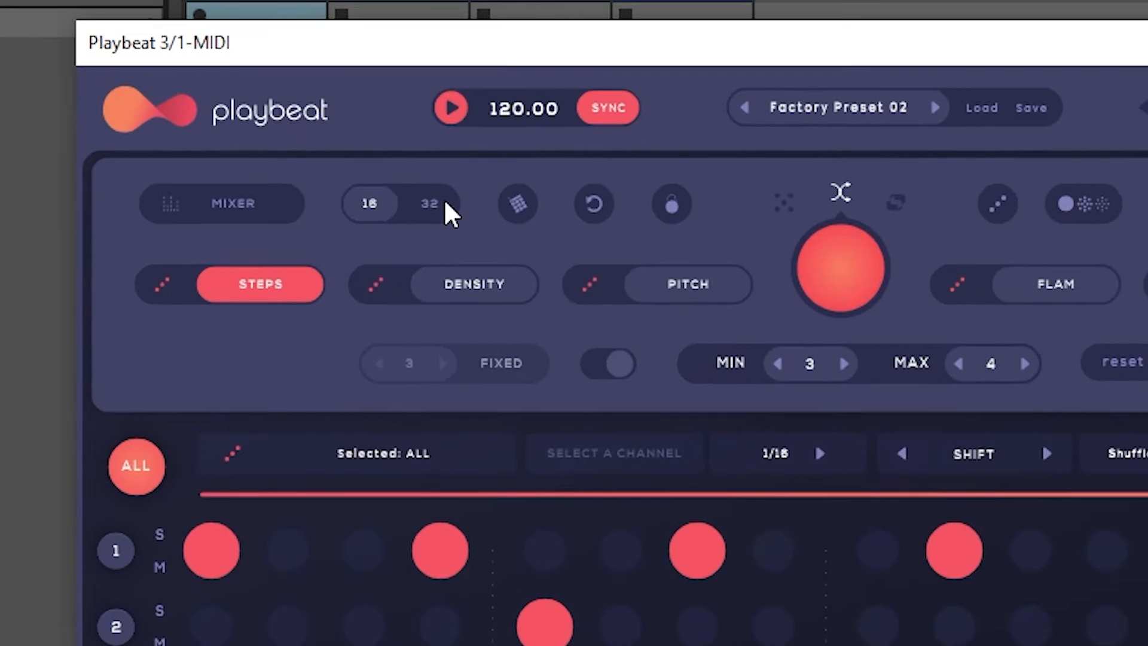
# Step: Switch the pattern length to 32 steps and set it back to 16 steps
pyautogui.click(388, 122)
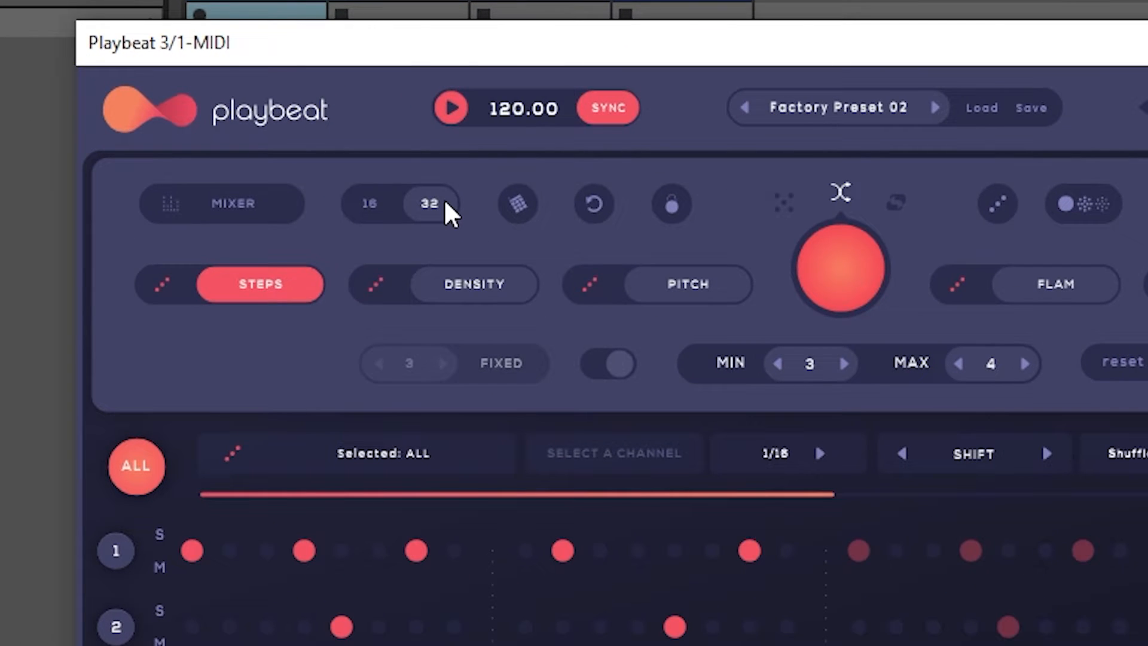
pyautogui.click(369, 203)
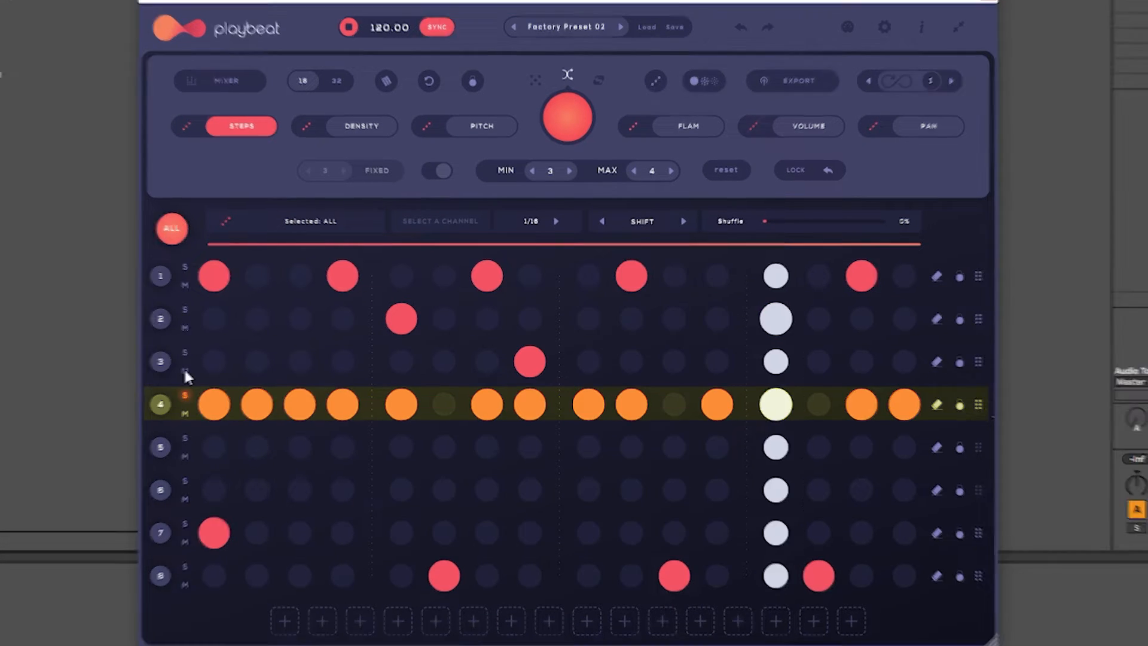
# Step: Stop playback, open the remix pads to examine them, and return to the step grid
pyautogui.press('space')
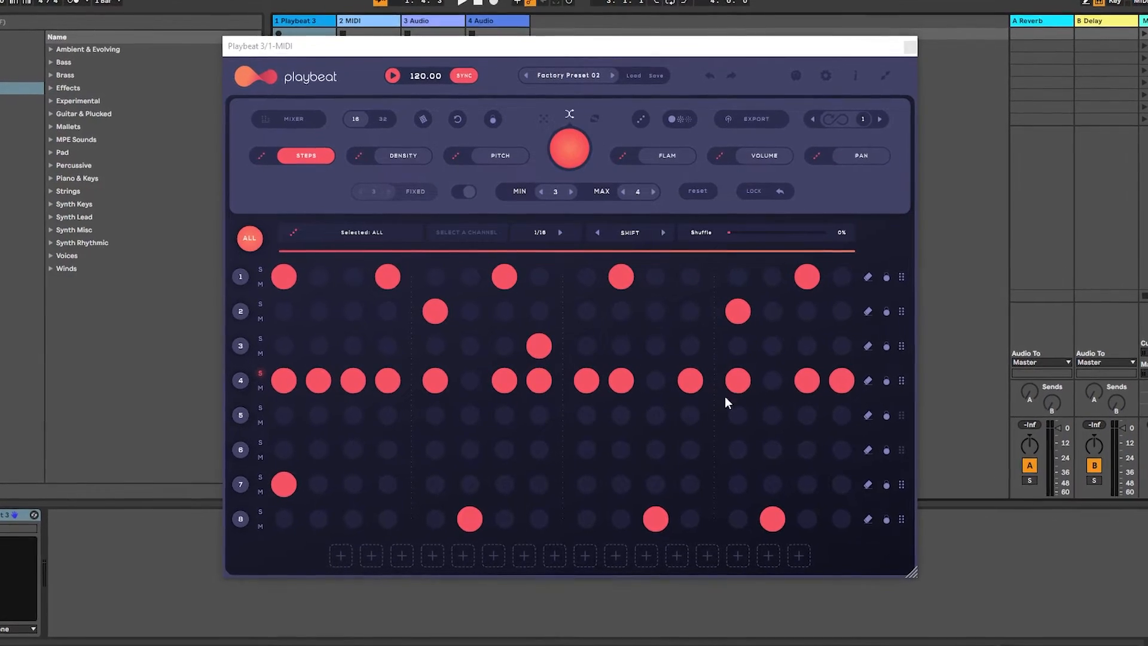
pyautogui.click(425, 122)
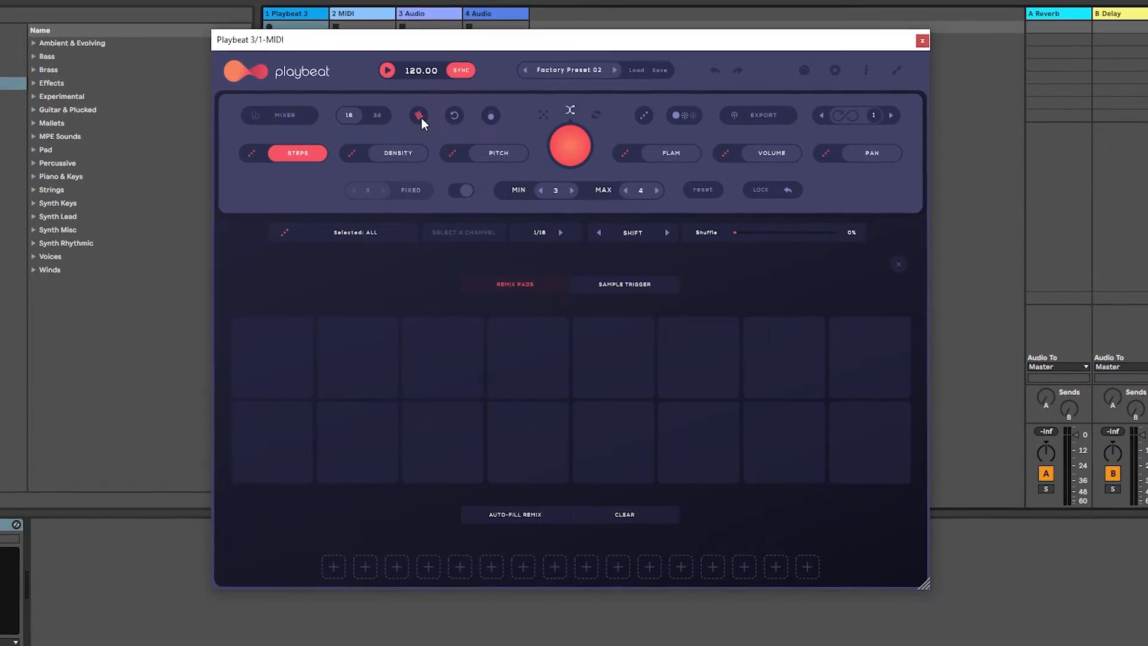
pyautogui.click(421, 117)
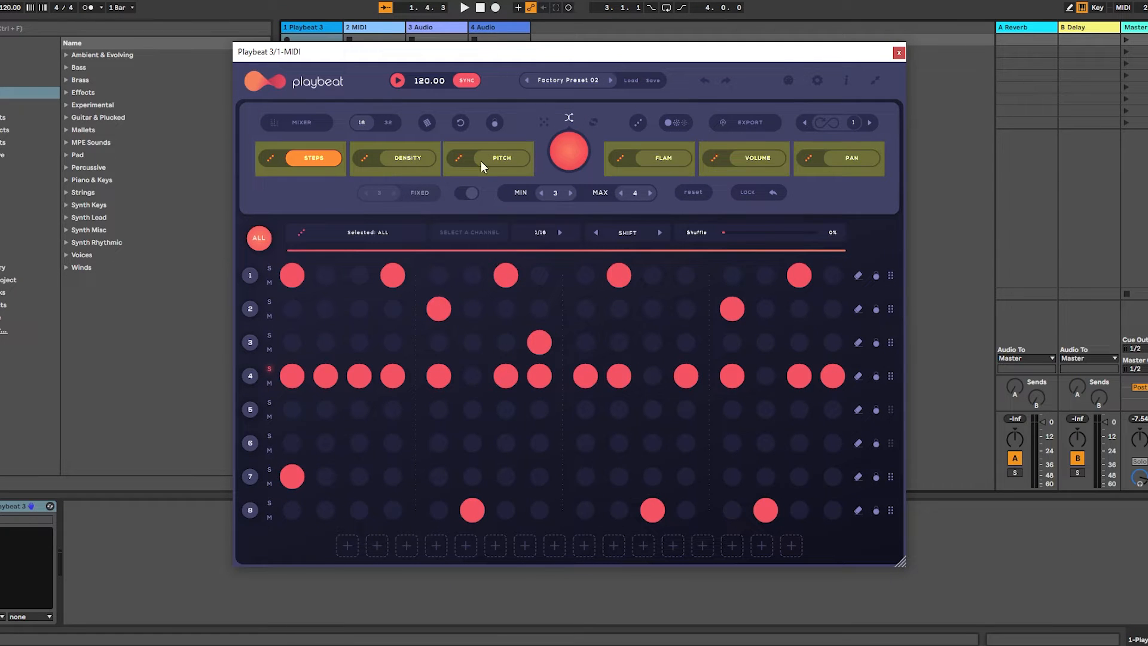
# Step: Look through the Density, Pitch, Flam, Volume and Pan grids and return to Steps
pyautogui.click(411, 157)
pyautogui.click(496, 157)
pyautogui.click(655, 157)
pyautogui.click(770, 159)
pyautogui.click(859, 158)
pyautogui.click(326, 159)
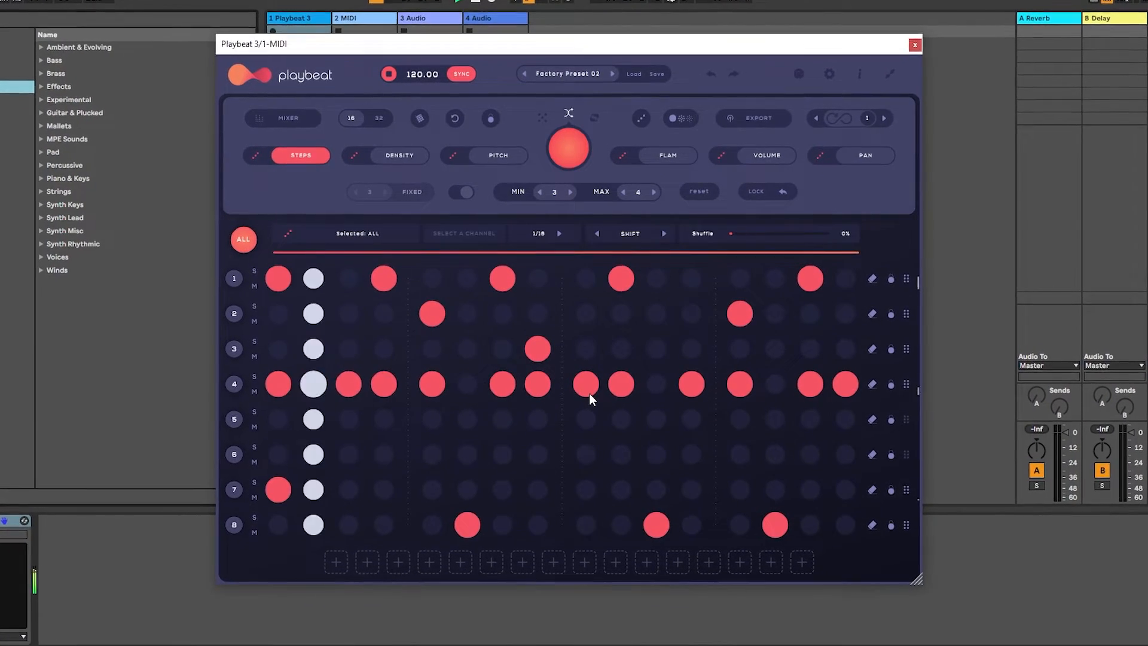
# Step: Show the density values of all channels and solo channel 2
pyautogui.click(400, 156)
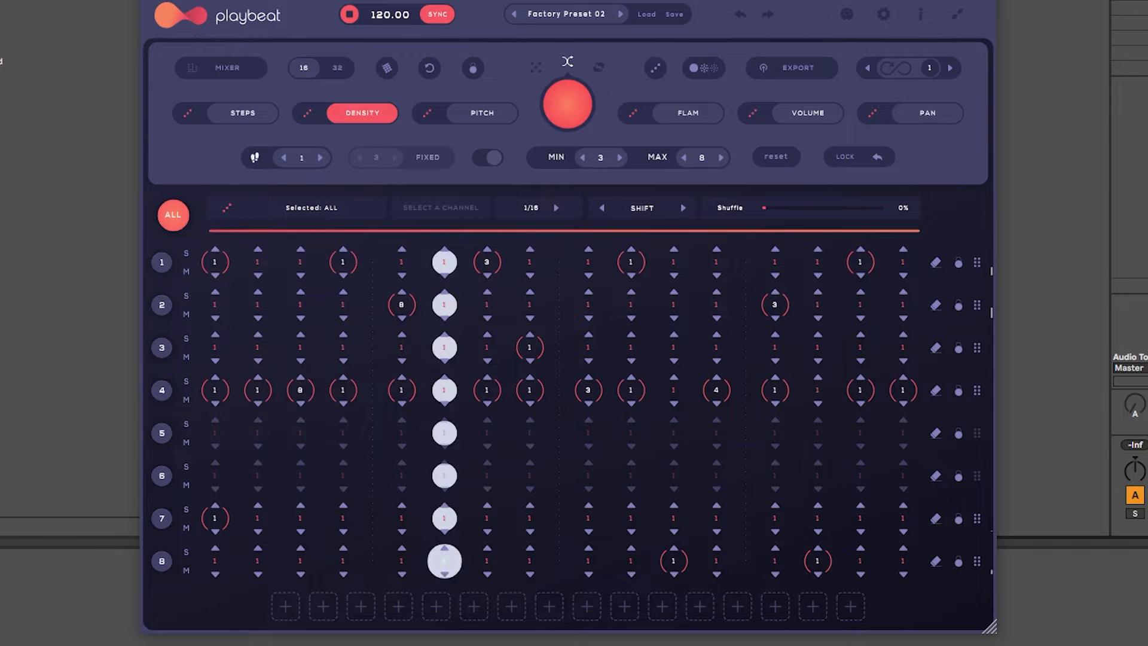
pyautogui.click(187, 294)
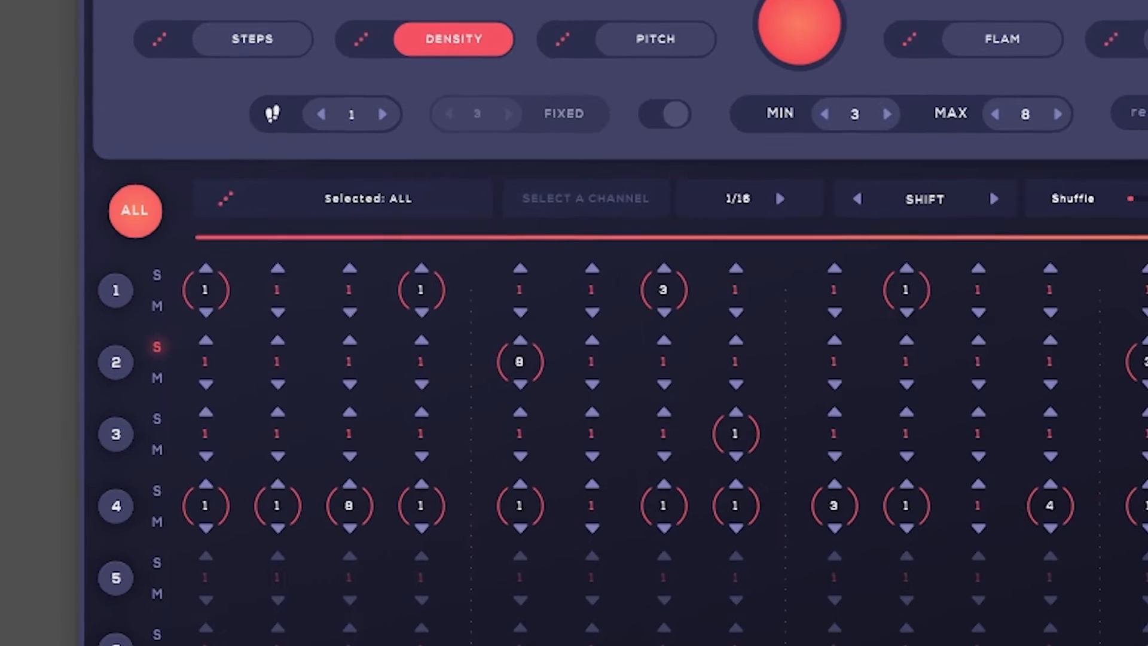
# Step: Try different pitches on channel 2's fifth step, including C4 and F#1
pyautogui.click(664, 39)
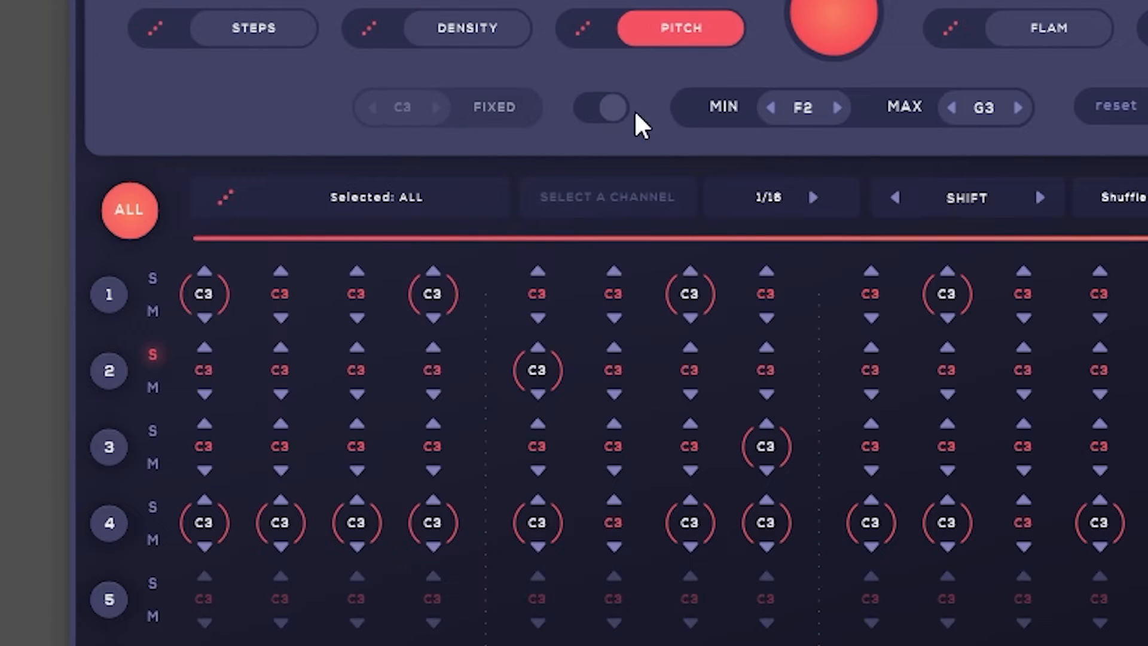
pyautogui.moveTo(548, 378); pyautogui.dragTo(559, 313)
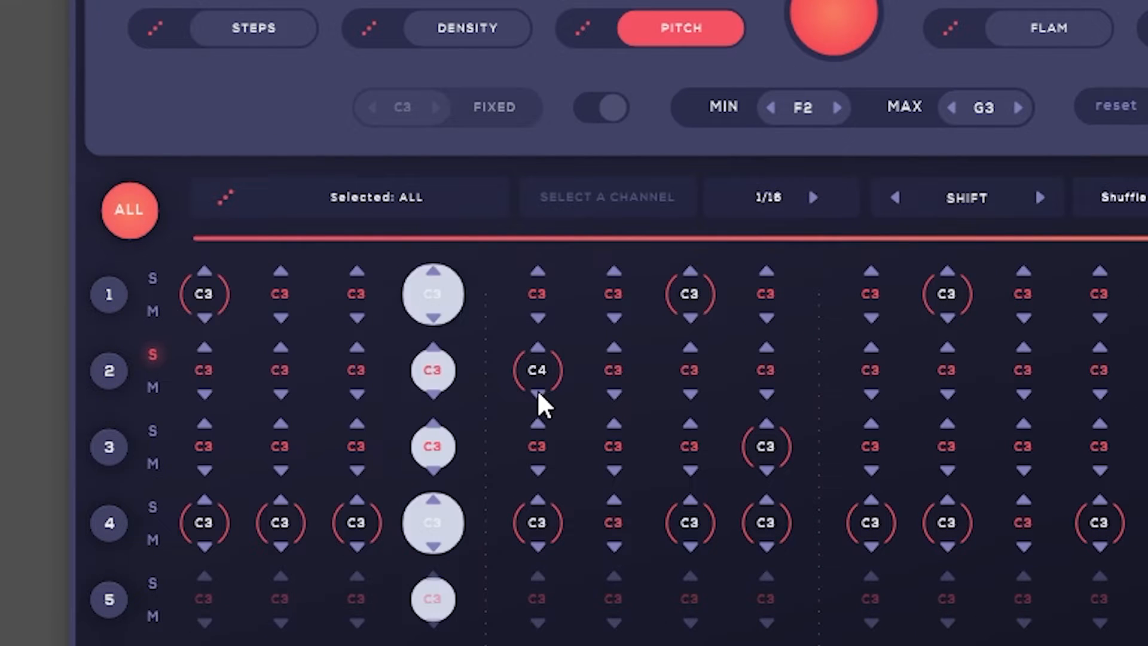
pyautogui.moveTo(543, 381)
pyautogui.mouseDown()
pyautogui.moveTo(548, 368)
pyautogui.moveTo(541, 390)
pyautogui.moveTo(544, 373)
pyautogui.moveTo(542, 387)
pyautogui.moveTo(522, 386)
pyautogui.moveTo(540, 373)
pyautogui.mouseUp()
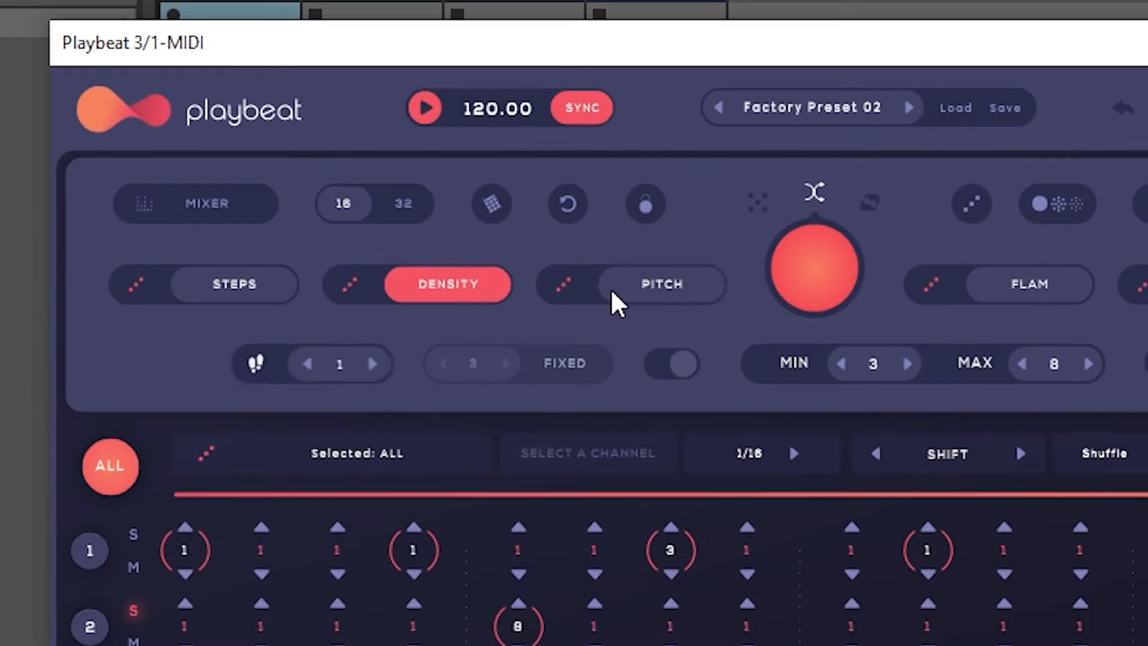
pyautogui.click(678, 33)
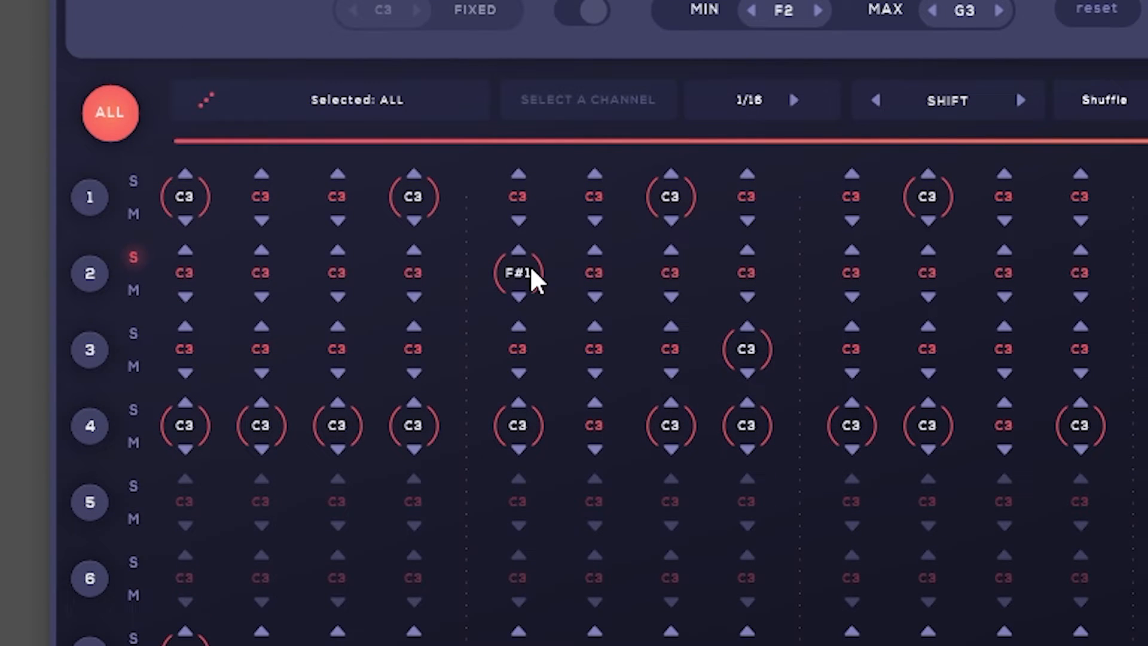
pyautogui.moveTo(533, 539); pyautogui.dragTo(544, 502)
pyautogui.moveTo(543, 238); pyautogui.dragTo(558, 189)
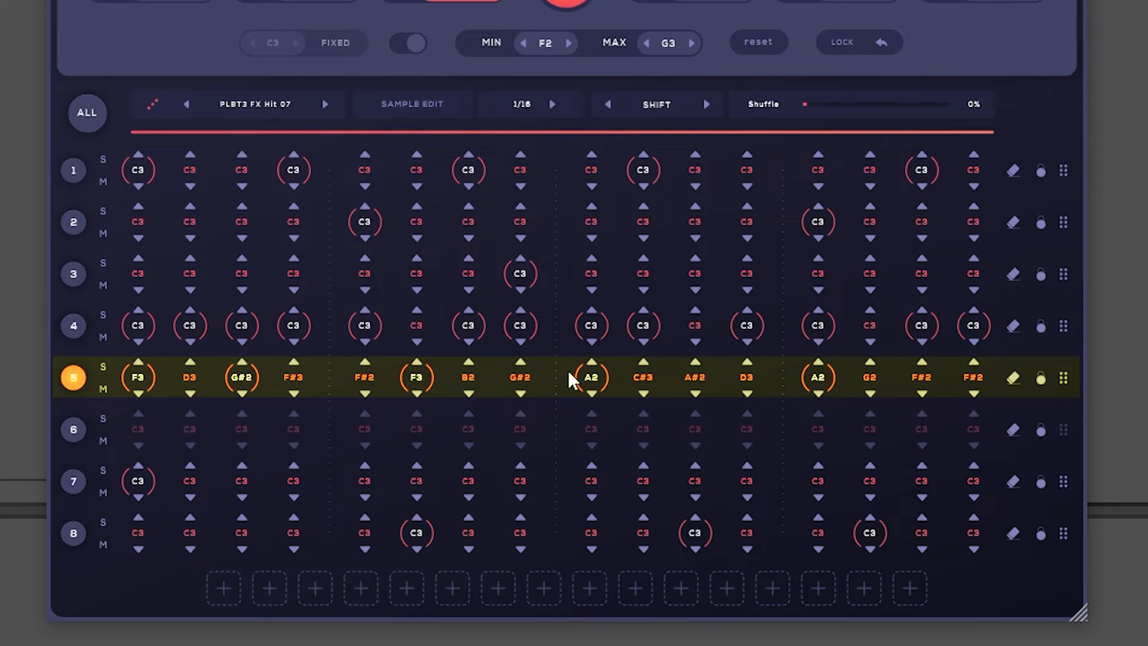
# Step: Stop playback and raise the flam of channel 2's fifth step to 20
pyautogui.scroll(-1, 598, 374)
pyautogui.press('space')
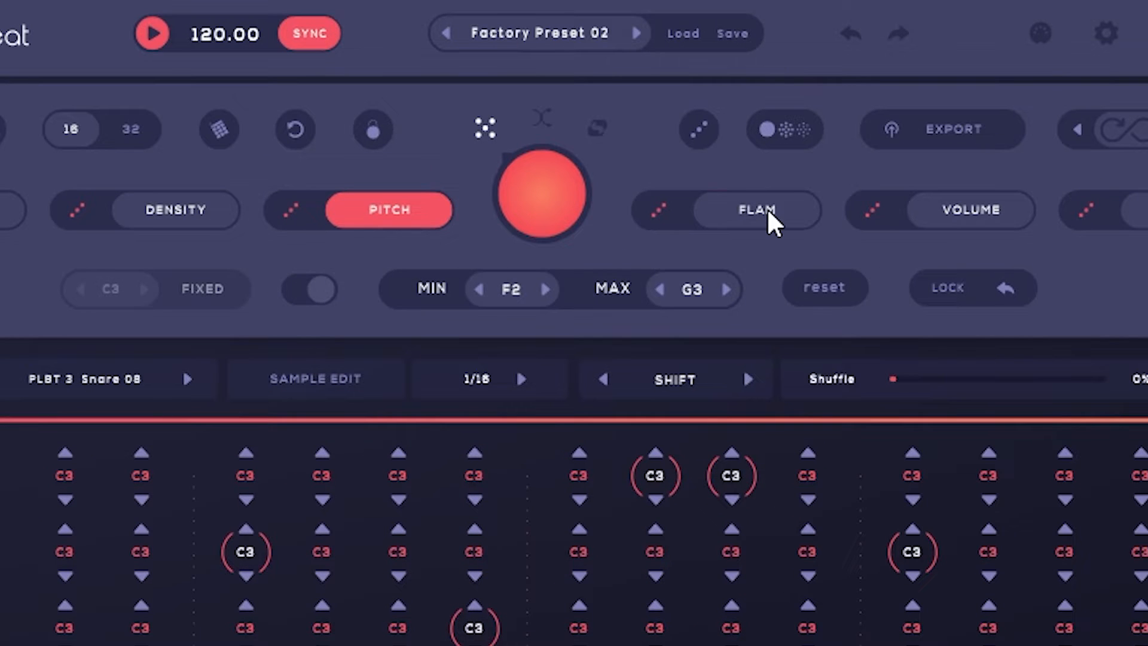
pyautogui.click(767, 208)
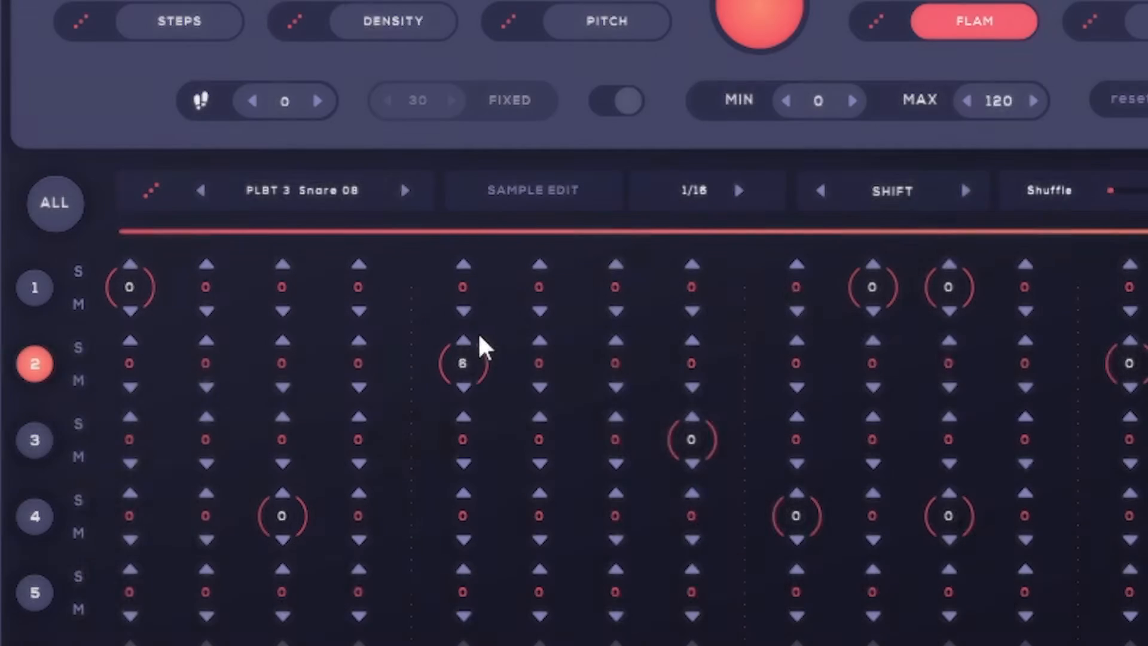
pyautogui.moveTo(478, 332); pyautogui.dragTo(490, 266)
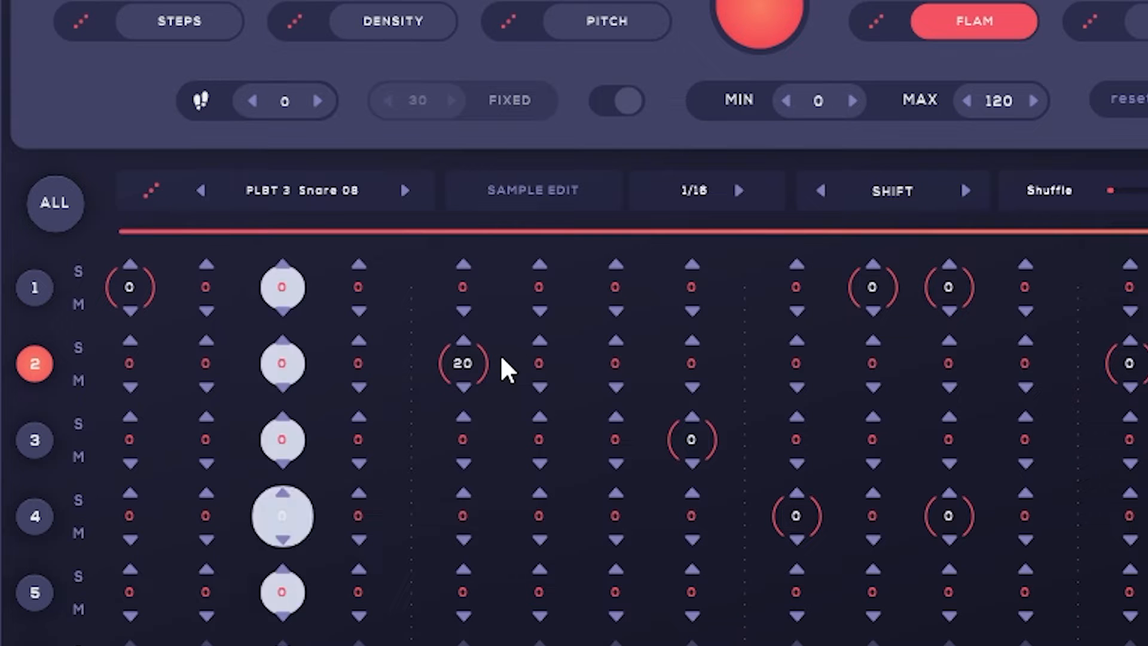
pyautogui.moveTo(500, 357); pyautogui.dragTo(484, 307)
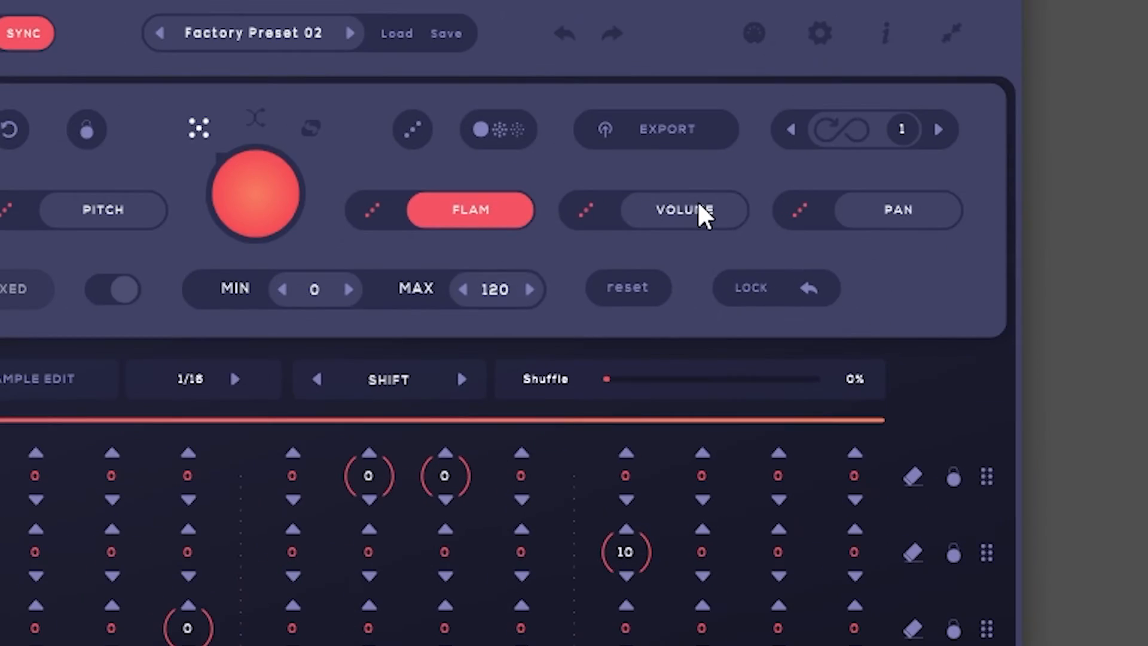
# Step: Bring up the volume and pan values and turn off the solo on channel 4
pyautogui.click(703, 215)
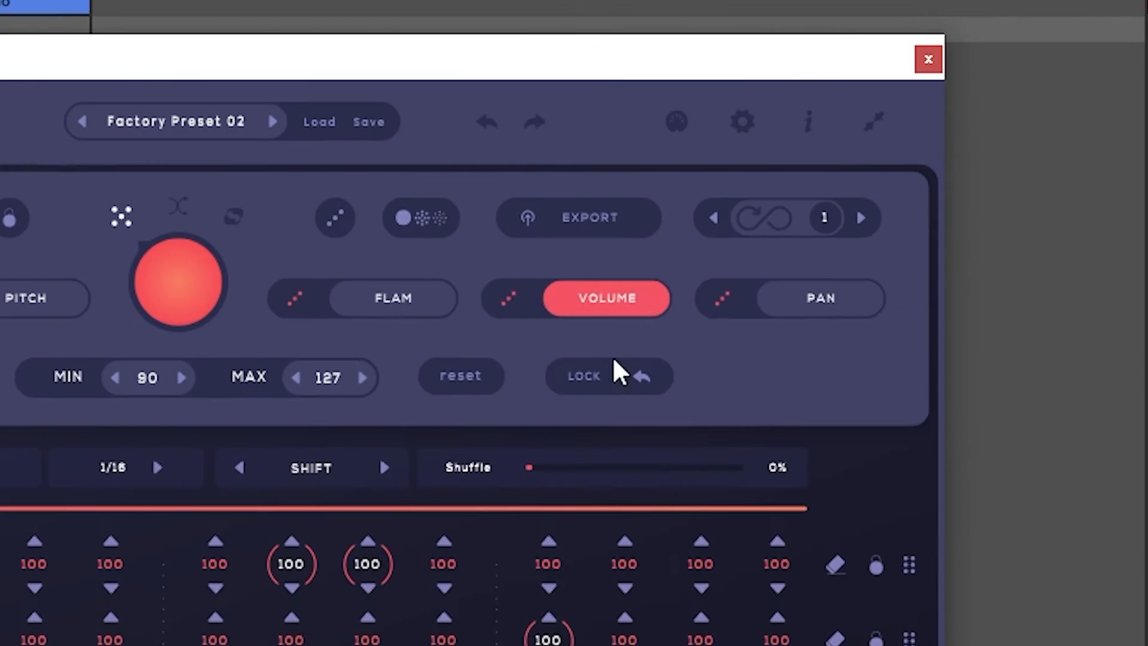
pyautogui.click(822, 308)
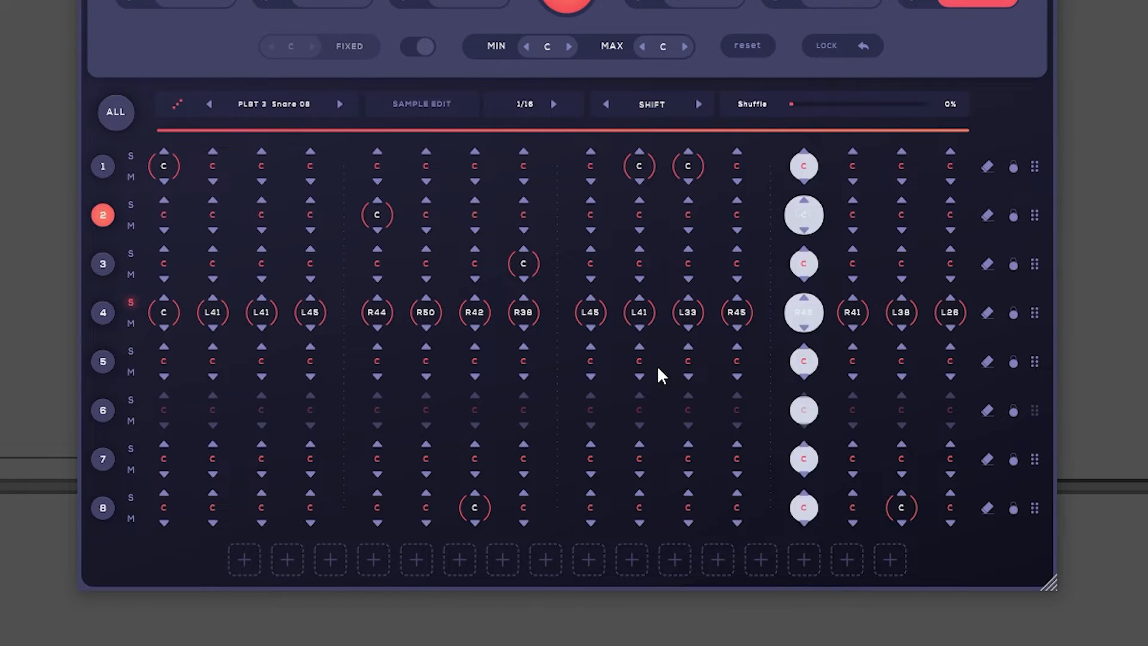
pyautogui.click(131, 302)
# Step: Go through the Steps, Density, Pitch, Flam, Volume and Pan grids one after another to compare their values
pyautogui.click(263, 136)
pyautogui.click(366, 138)
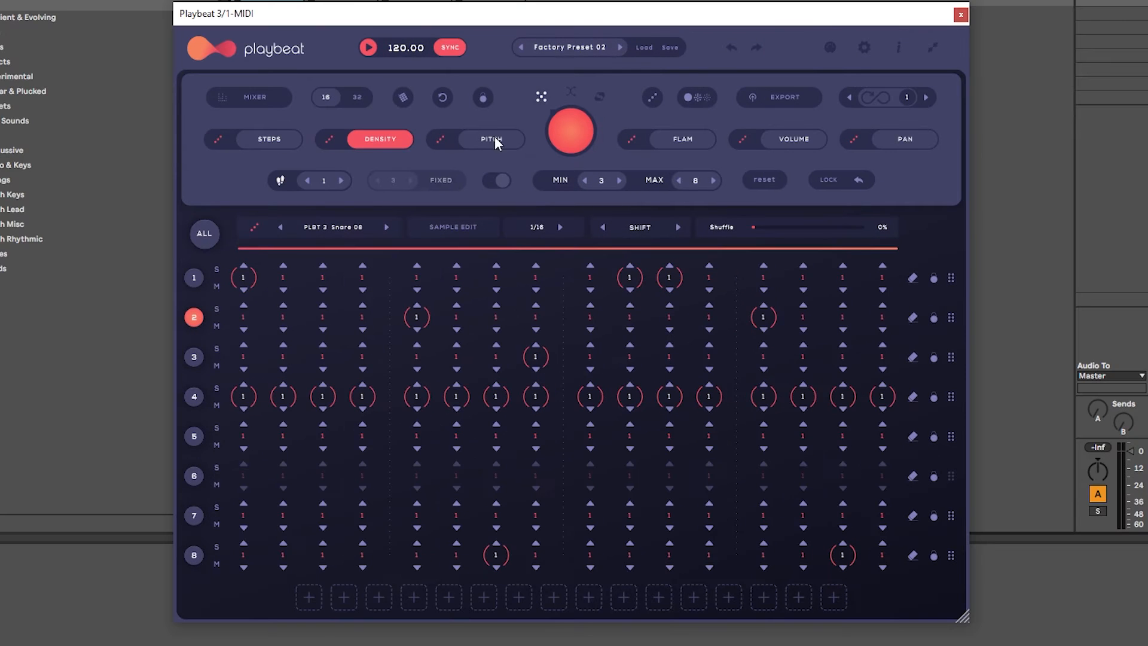
pyautogui.click(494, 138)
pyautogui.click(683, 137)
pyautogui.click(771, 138)
pyautogui.click(902, 139)
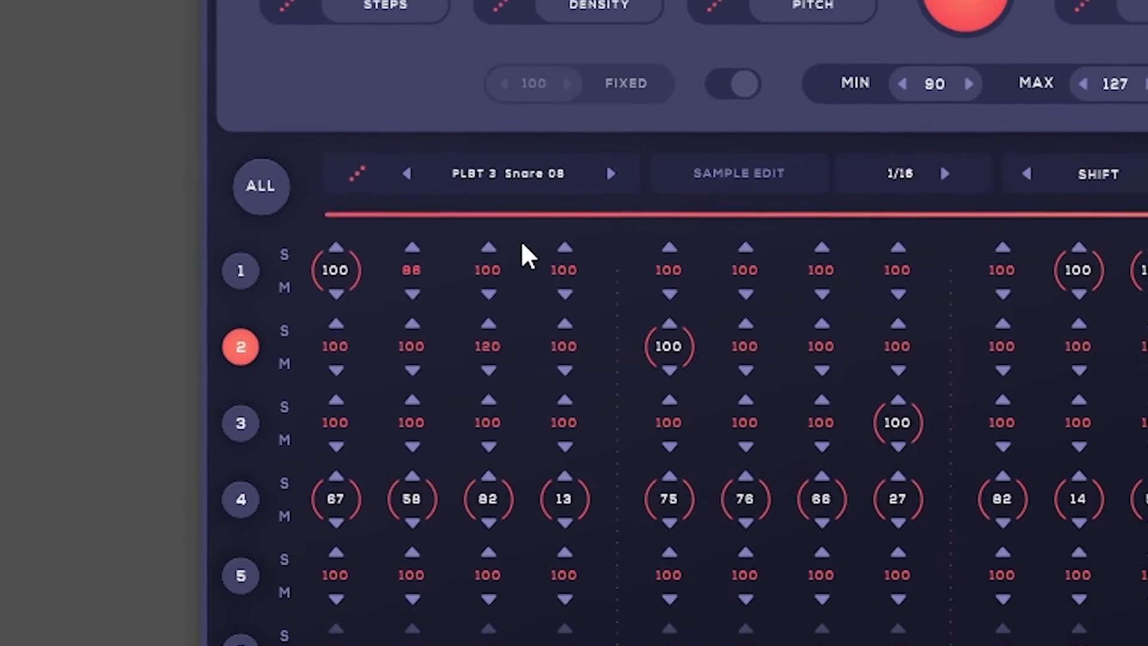
# Step: Adjust the volume of individual steps directly in the grid
pyautogui.moveTo(521, 251); pyautogui.dragTo(526, 212)
pyautogui.moveTo(568, 347); pyautogui.dragTo(568, 521)
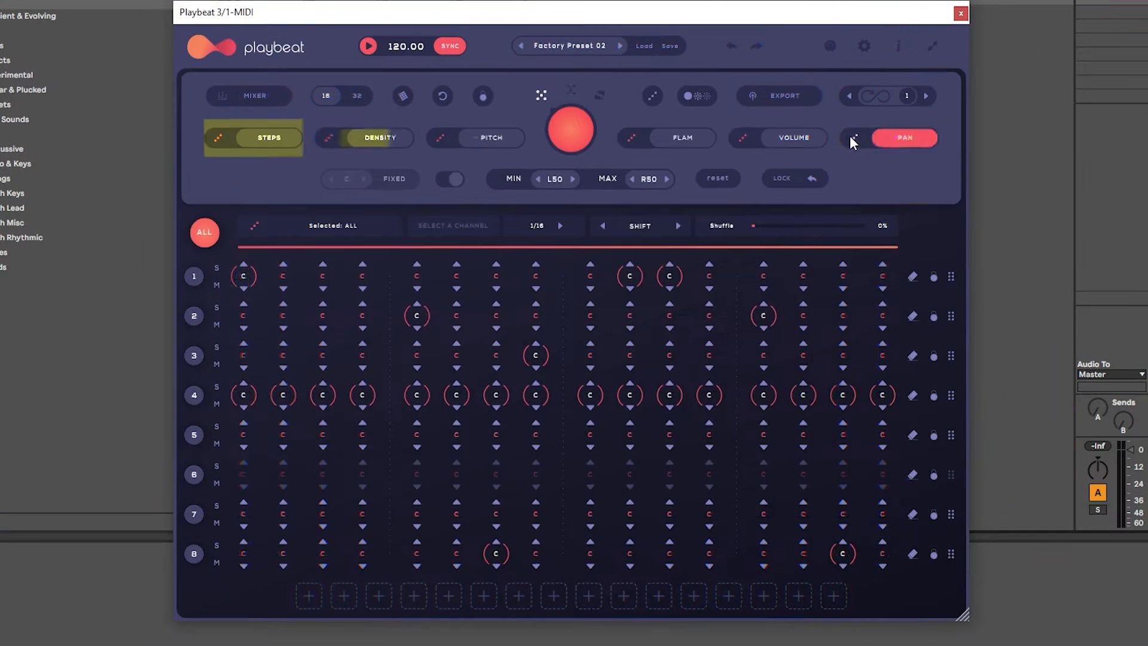
# Step: Randomize the flam and pitch values of all channels and return to the Steps grid
pyautogui.click(804, 138)
pyautogui.click(635, 141)
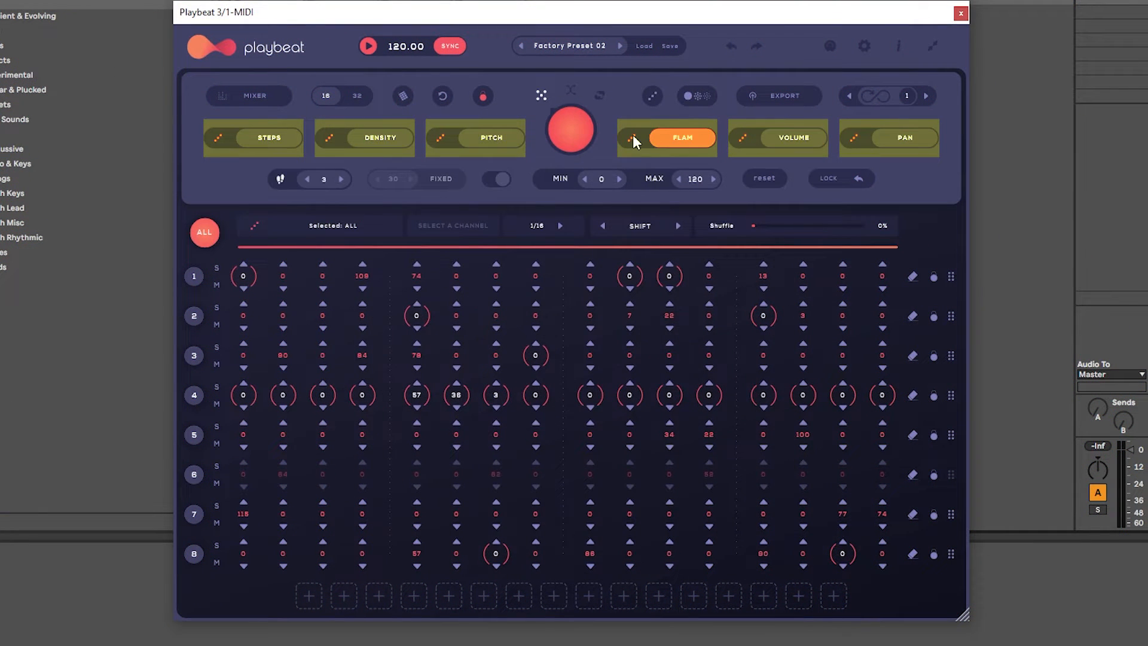
pyautogui.click(444, 133)
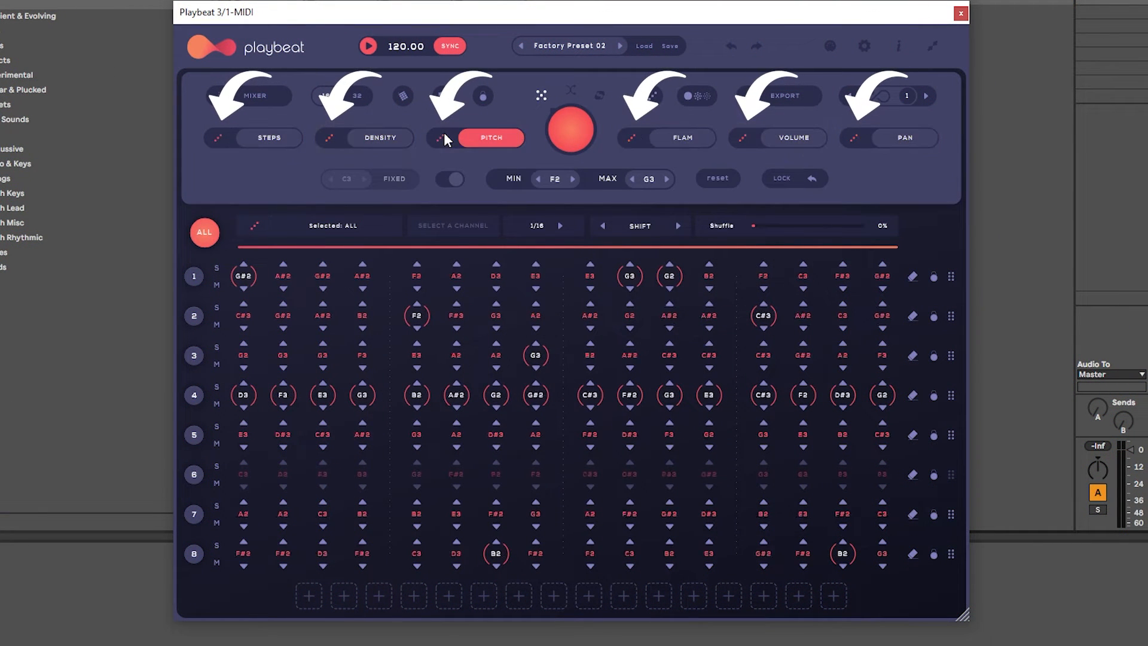
pyautogui.click(383, 139)
pyautogui.click(280, 137)
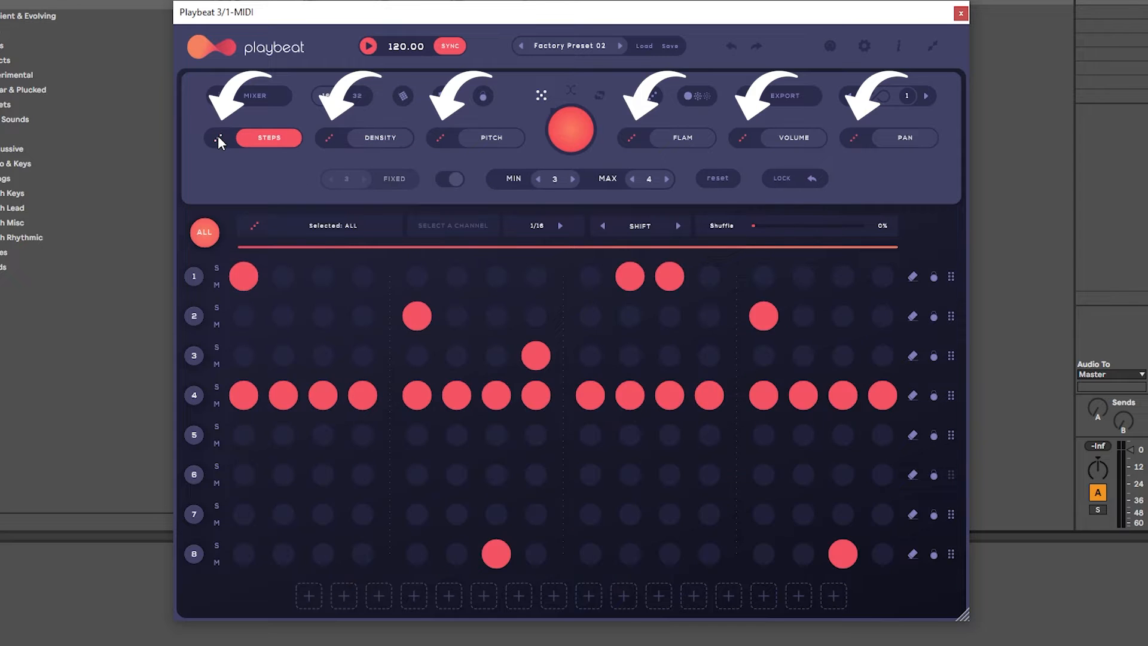
# Step: Randomize the step placement of all channels several times and randomize their density values
pyautogui.click(218, 137)
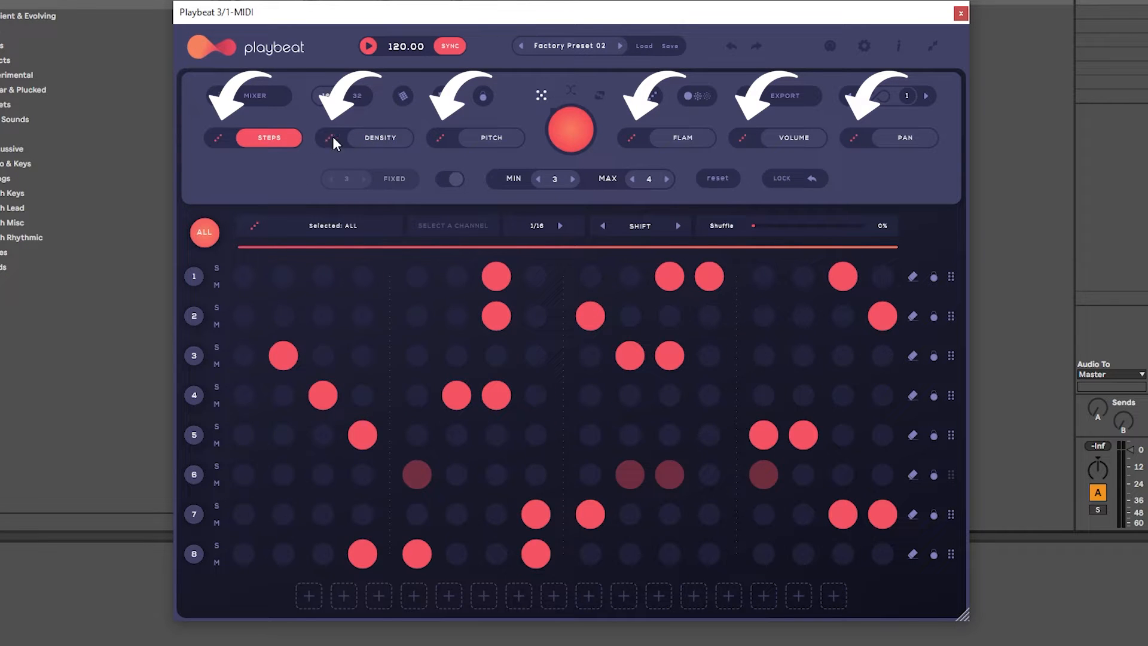
pyautogui.click(342, 139)
pyautogui.click(217, 138)
pyautogui.click(217, 138)
pyautogui.click(217, 138)
pyautogui.click(217, 137)
pyautogui.click(218, 137)
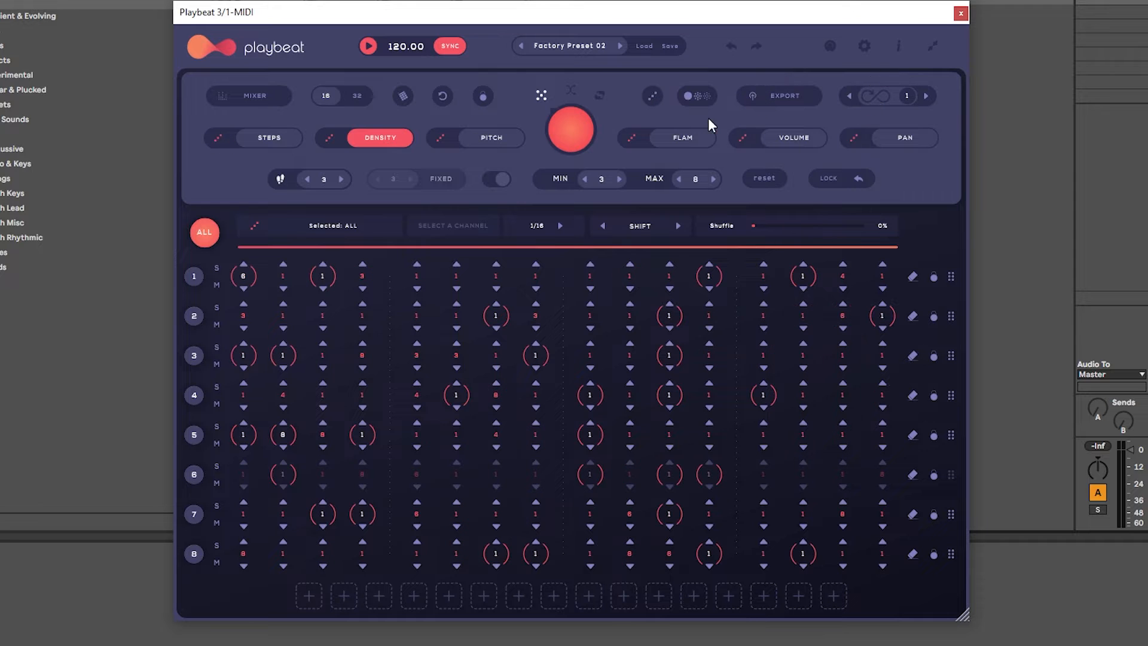
# Step: Keep randomizing the step placement of all channels to generate further new patterns
pyautogui.click(498, 138)
pyautogui.click(217, 138)
pyautogui.click(217, 137)
pyautogui.click(217, 138)
pyautogui.click(217, 138)
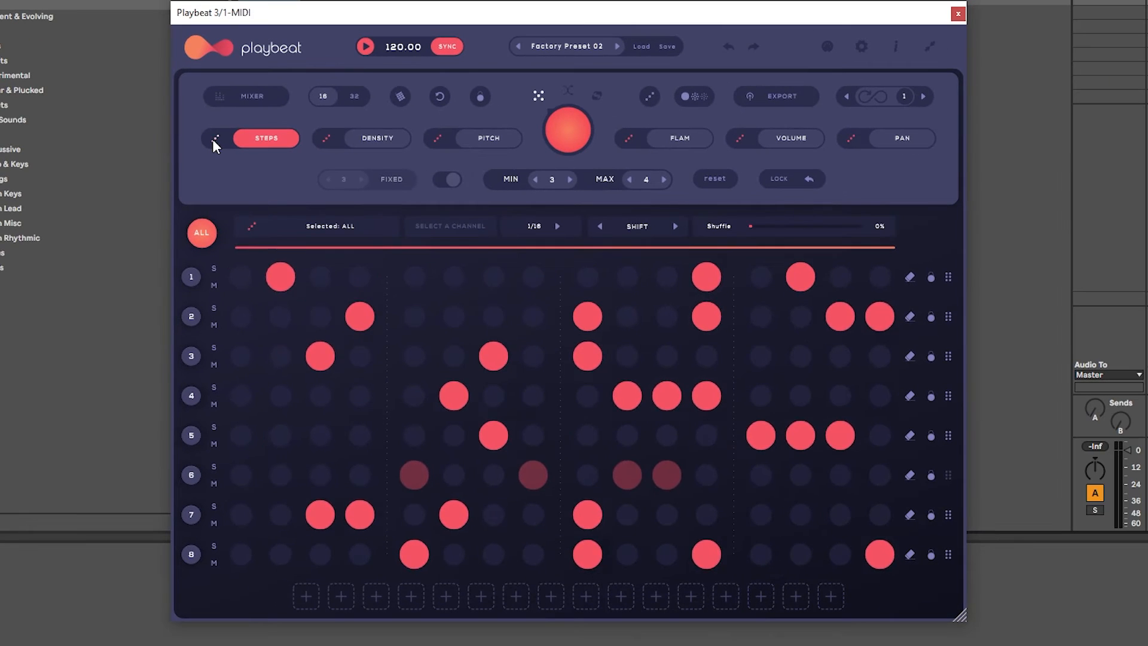
pyautogui.click(213, 139)
pyautogui.click(214, 138)
pyautogui.click(214, 139)
pyautogui.click(213, 139)
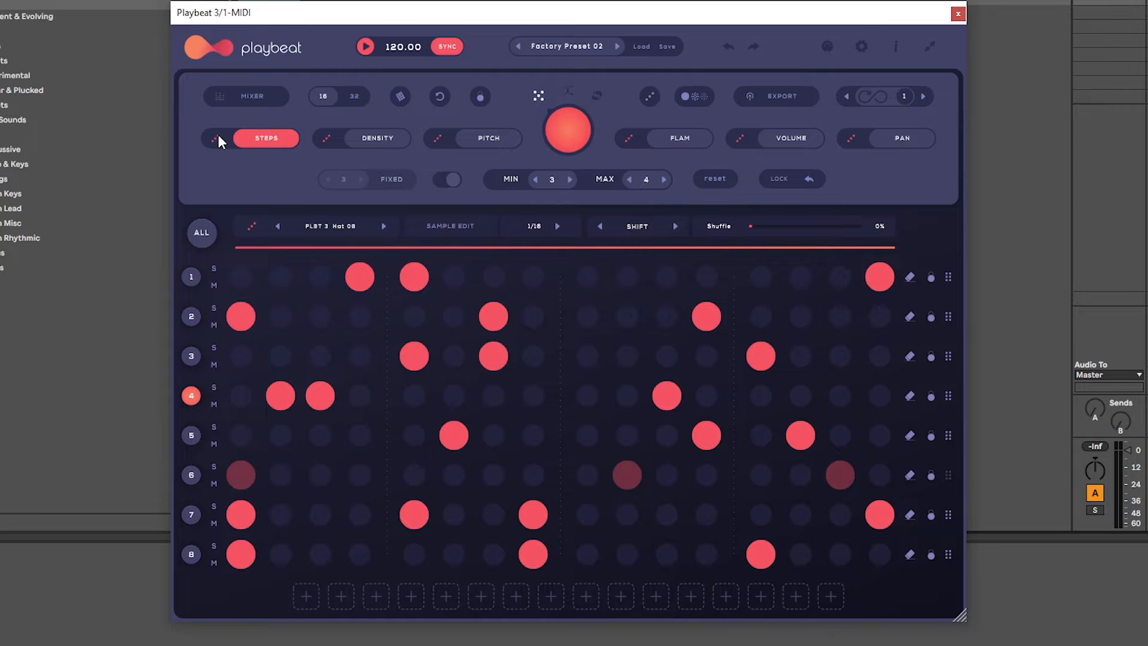
# Step: Show the density values, select channel 4 with the hat sample, and start playback
pyautogui.click(378, 138)
pyautogui.click(192, 396)
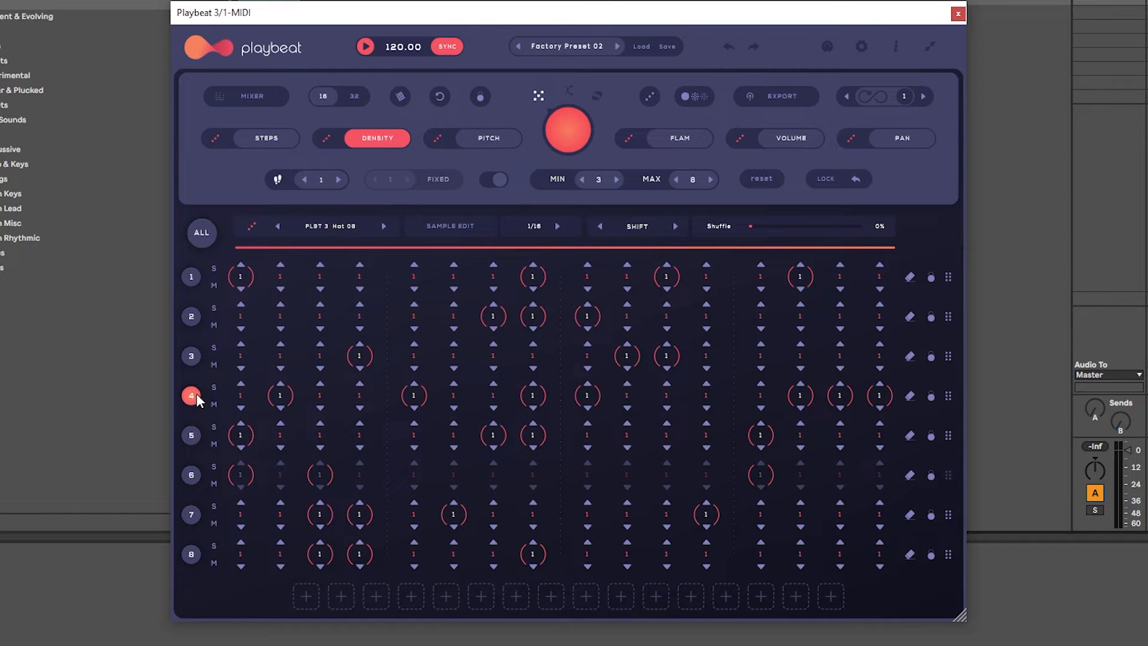
pyautogui.press('space')
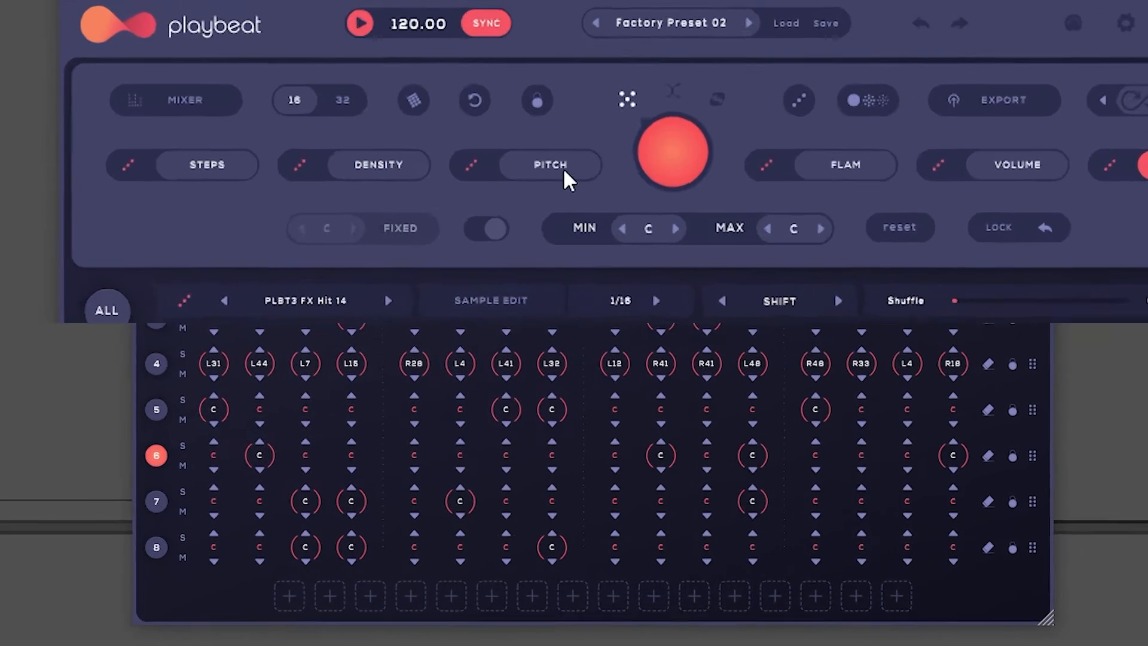
# Step: Select all channels and lock channel 4 so that randomizing leaves its hat pattern alone
pyautogui.click(489, 138)
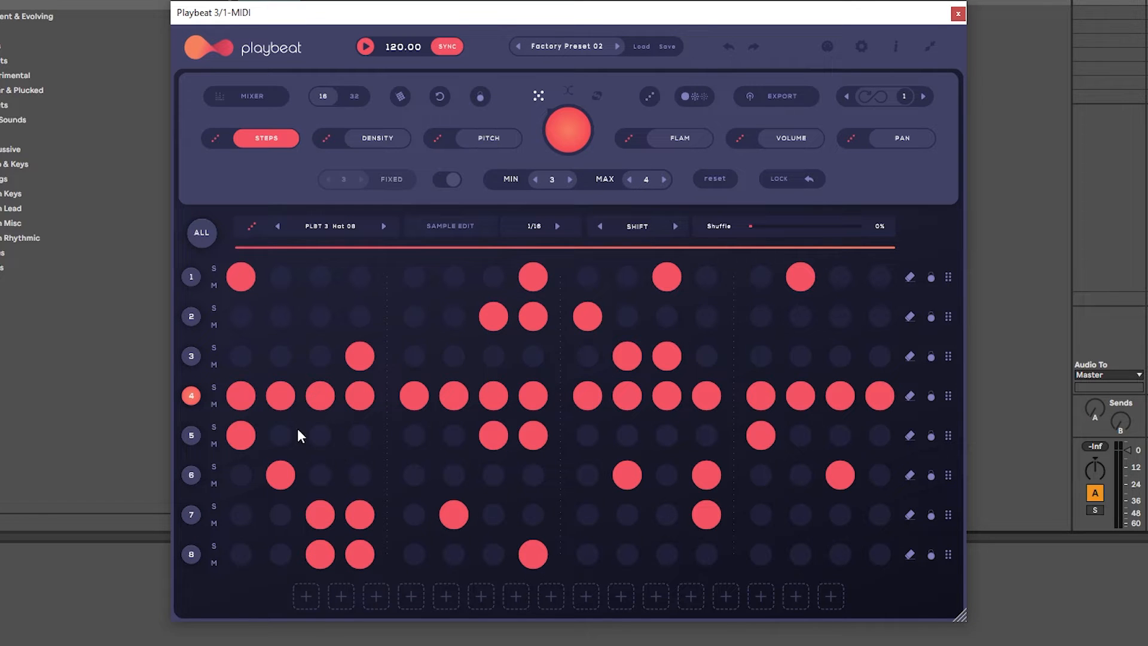
pyautogui.click(202, 233)
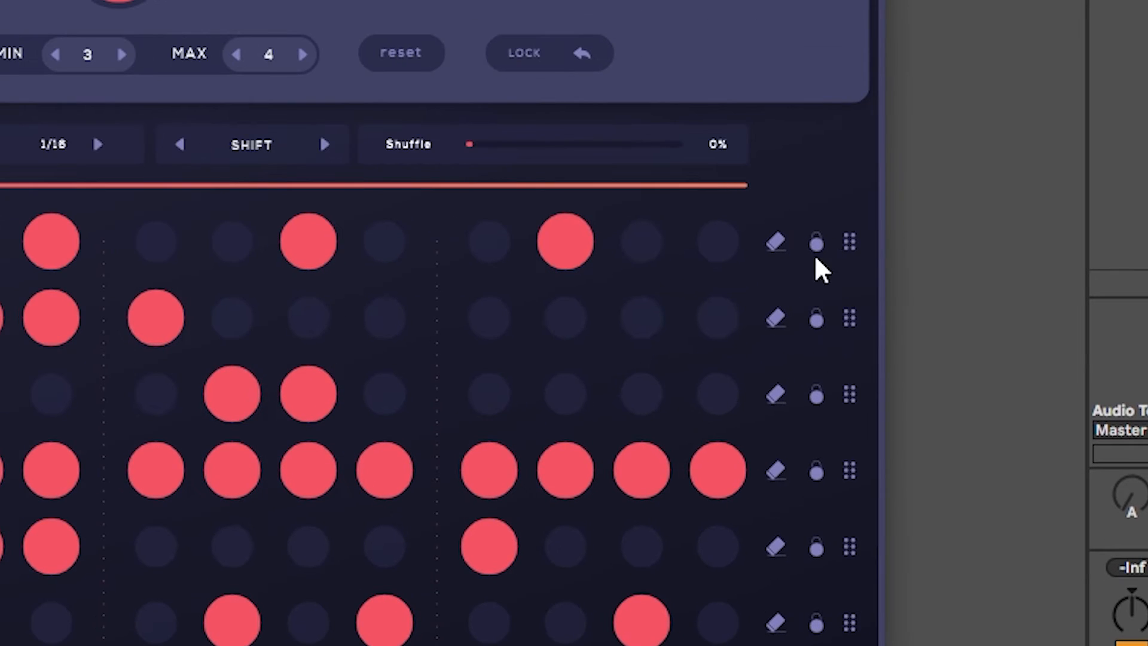
pyautogui.click(815, 466)
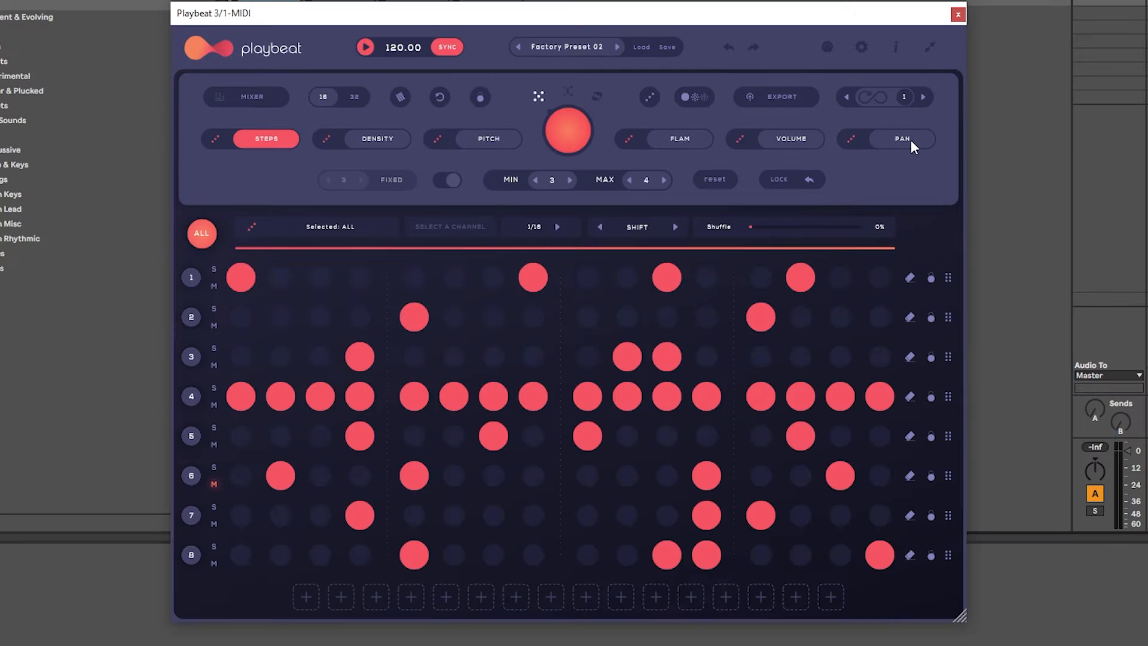
# Step: Show the pan values, limit them to L30 minimum and R30 maximum, and randomize the unlocked channels' pan repeatedly during playback
pyautogui.click(907, 140)
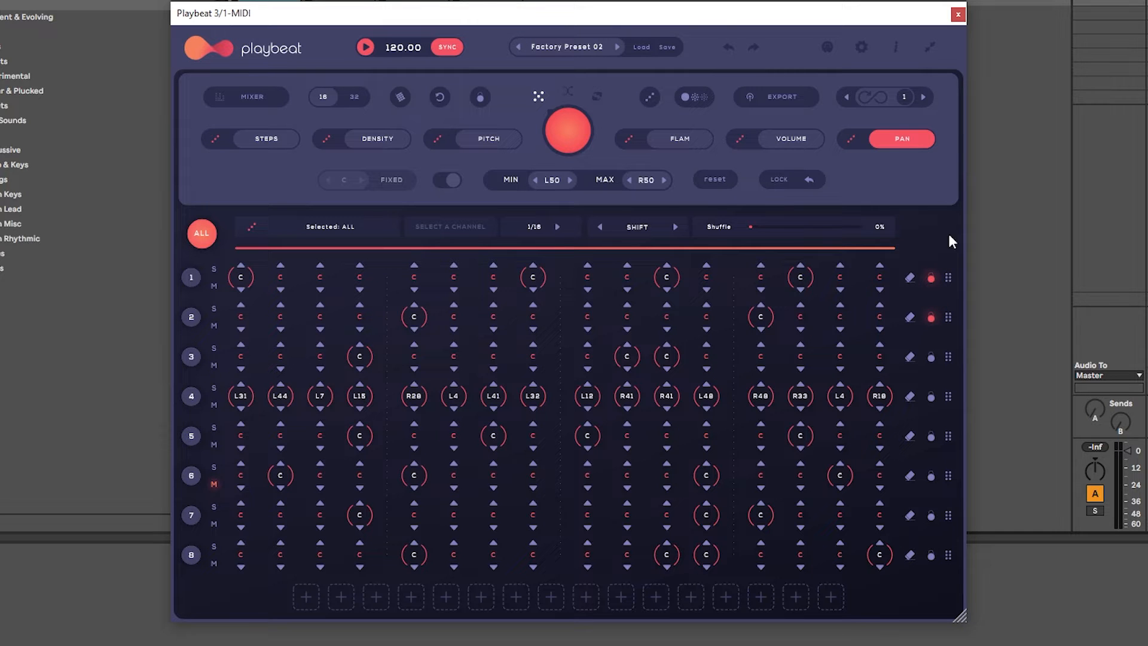
pyautogui.click(853, 139)
pyautogui.press('space')
pyautogui.click(853, 139)
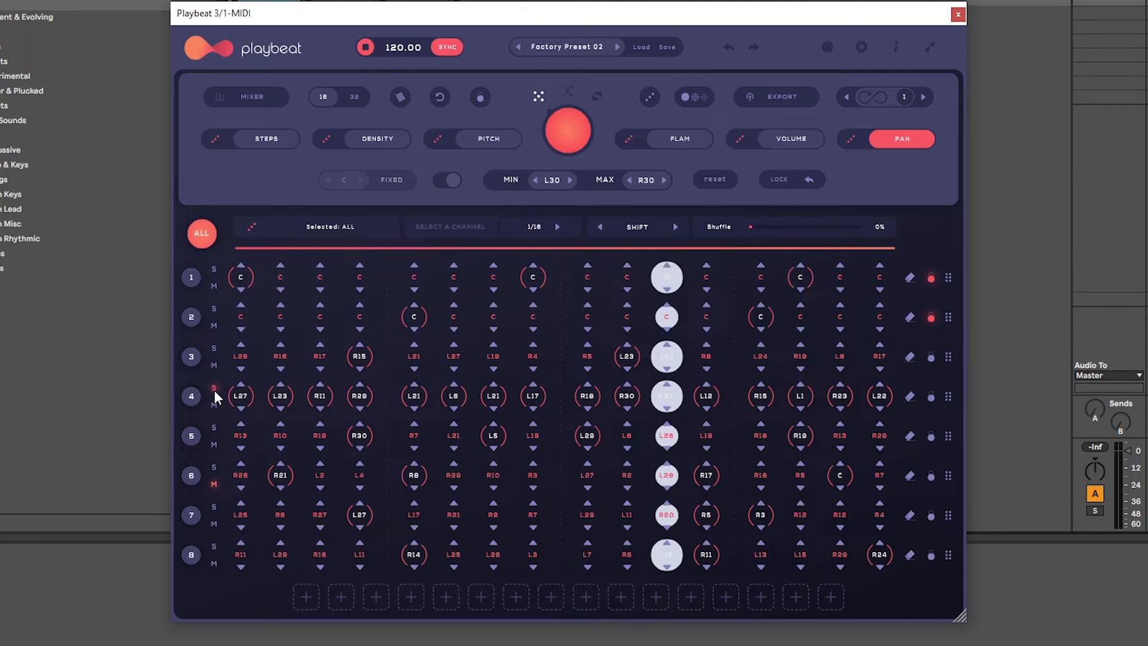
pyautogui.click(853, 139)
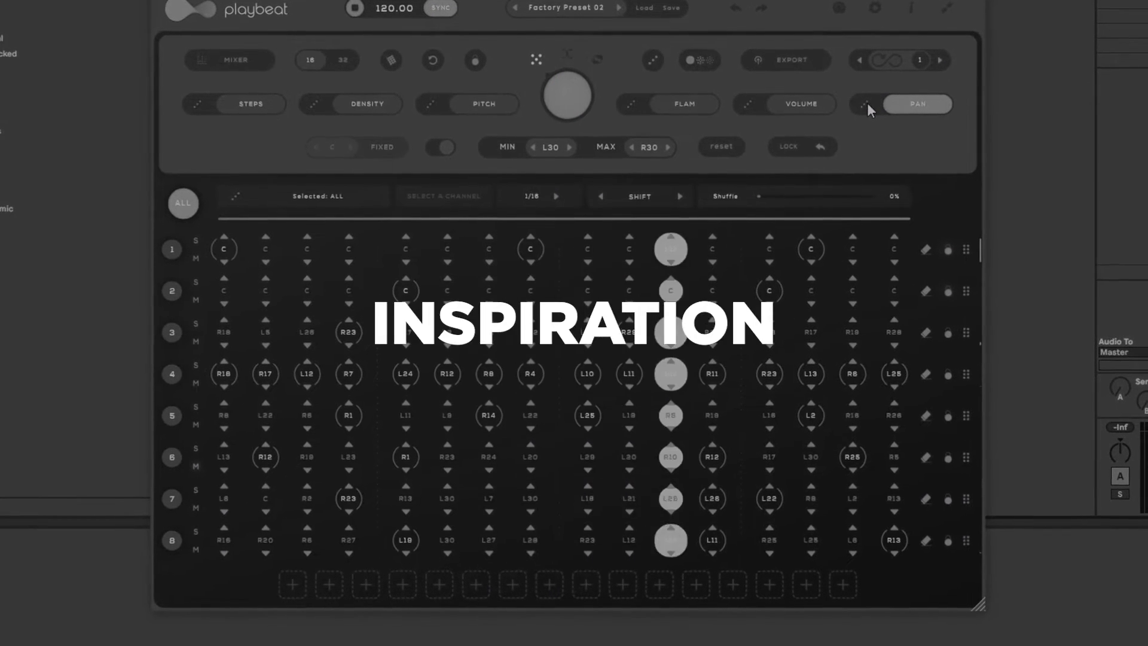
pyautogui.click(867, 104)
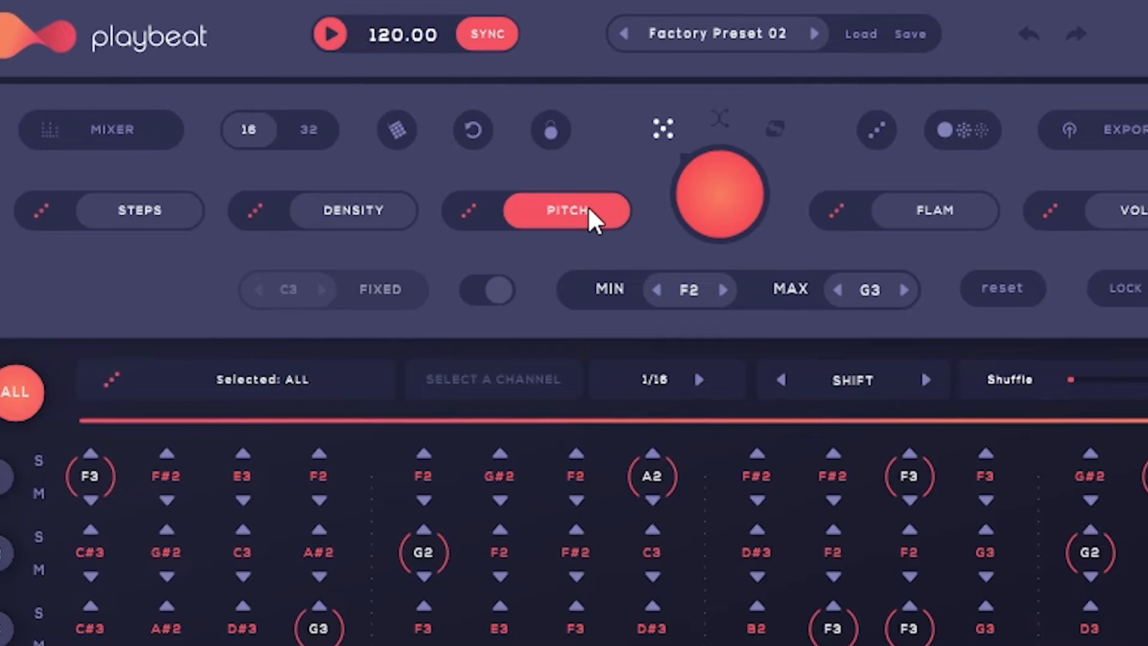
# Step: Return to the Steps grid and set the hits per channel to a minimum of 2 and a maximum of 4
pyautogui.click(353, 216)
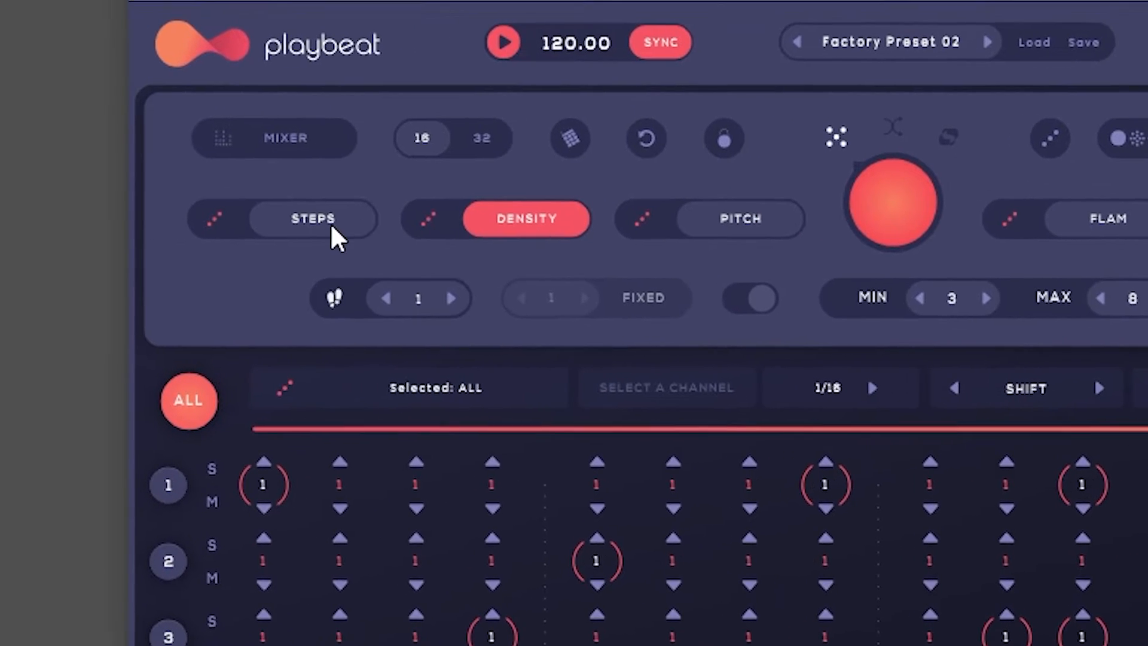
pyautogui.click(331, 226)
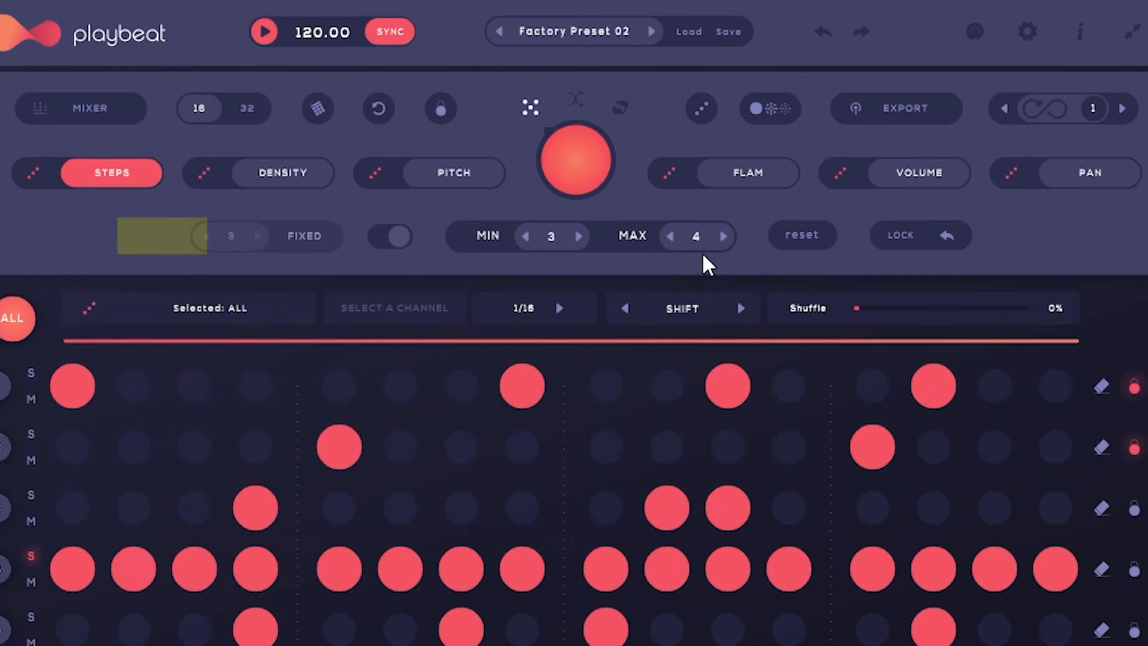
pyautogui.click(525, 235)
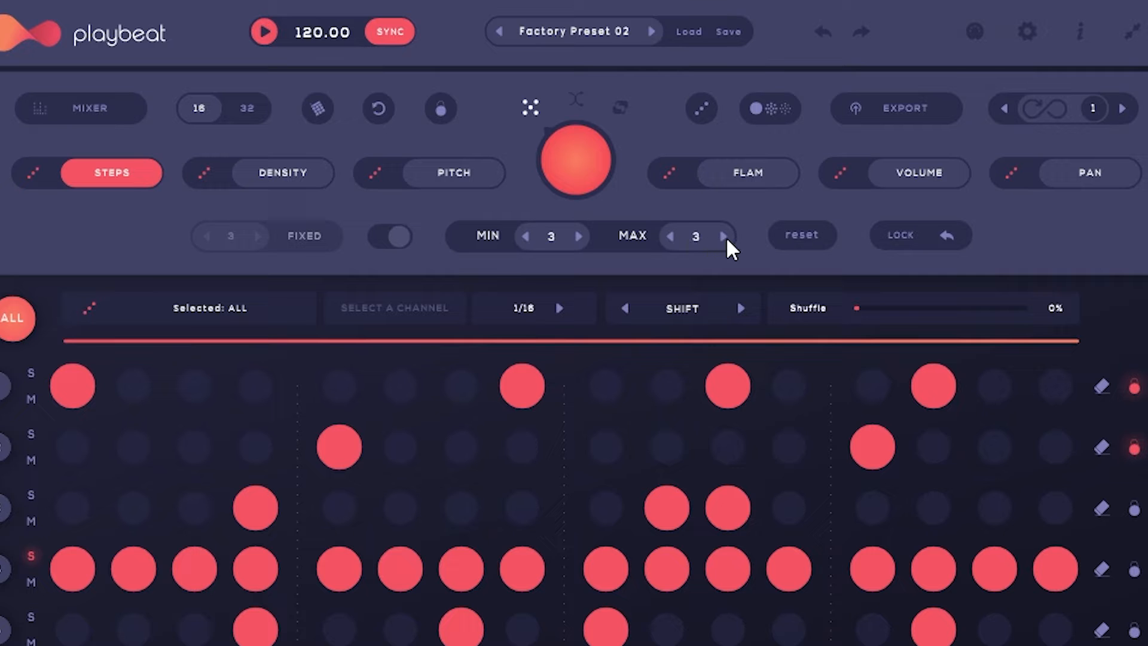
pyautogui.click(526, 240)
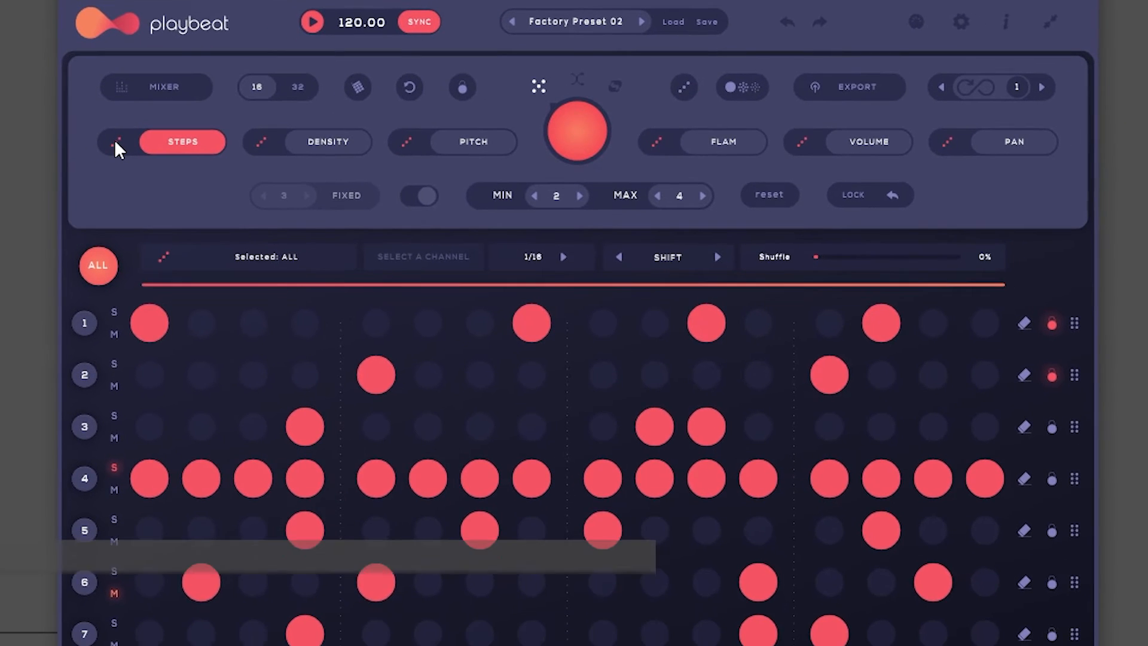
# Step: Randomize the step placement of all channels repeatedly and randomize their density values
pyautogui.click(116, 142)
pyautogui.click(116, 142)
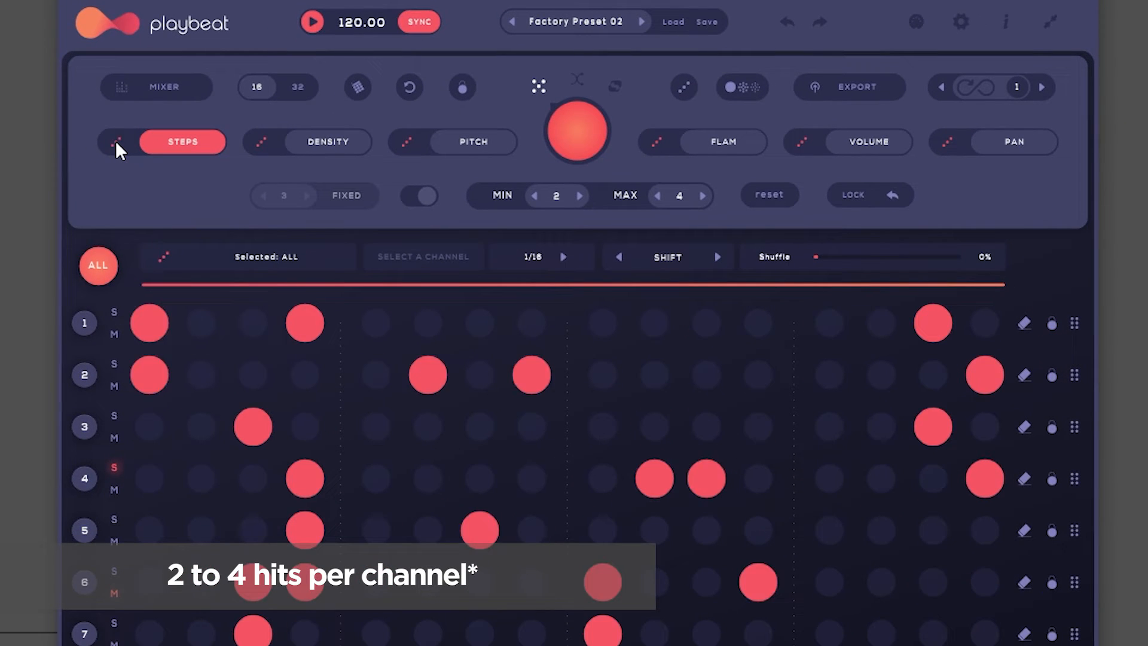
pyautogui.click(116, 142)
pyautogui.click(116, 142)
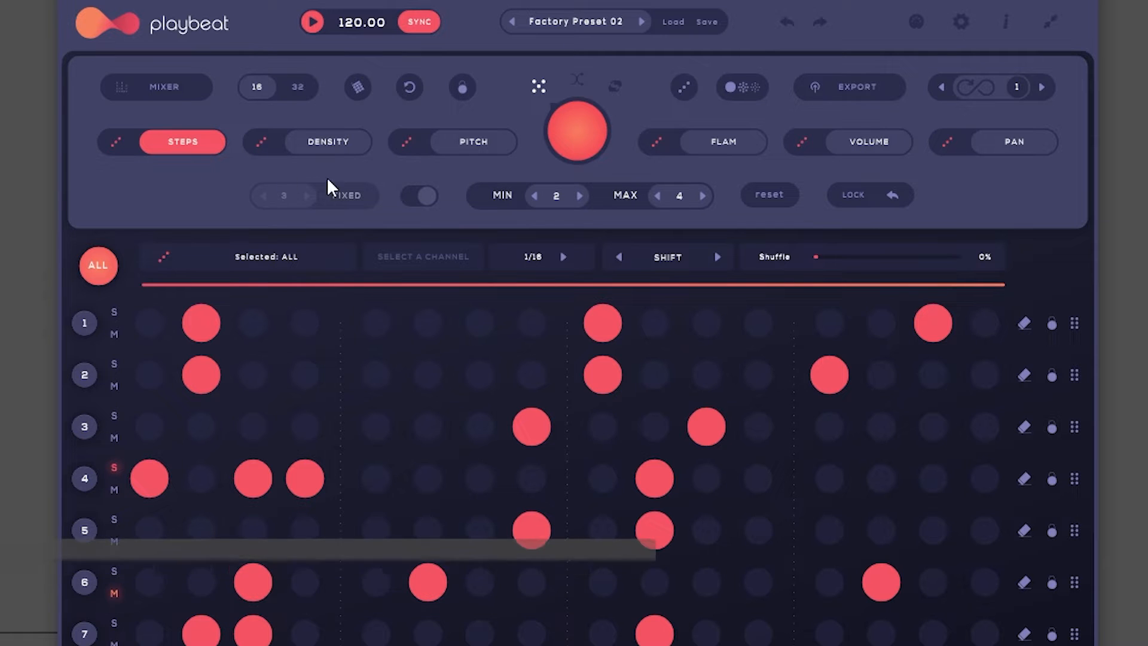
pyautogui.click(117, 143)
pyautogui.click(118, 142)
pyautogui.click(118, 142)
pyautogui.click(336, 143)
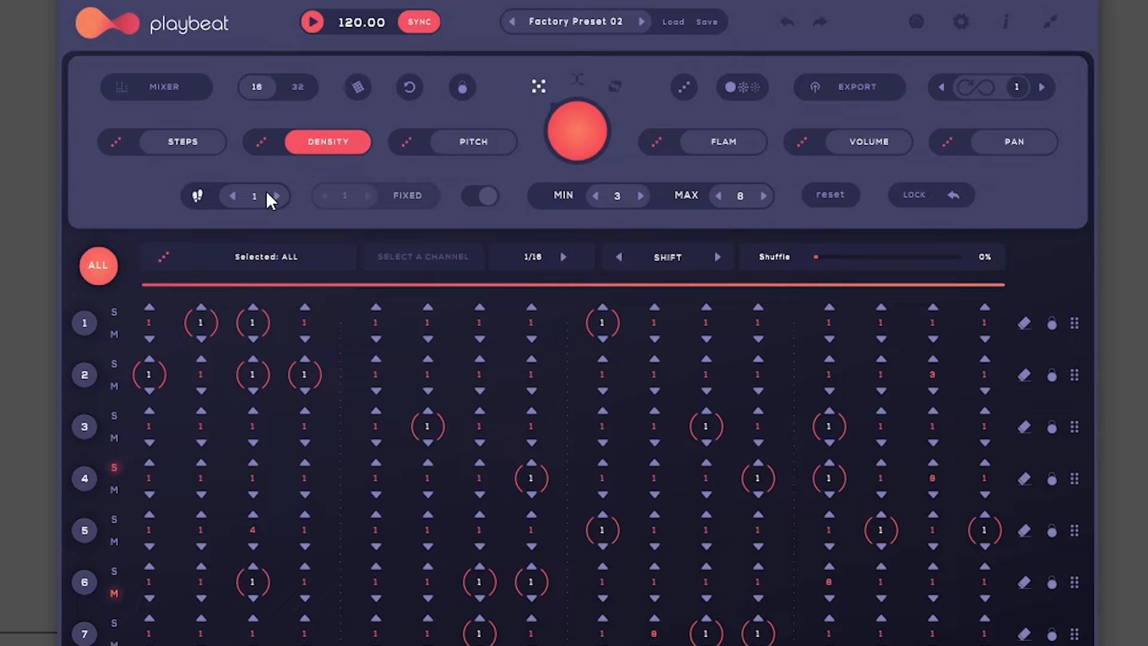
pyautogui.click(263, 142)
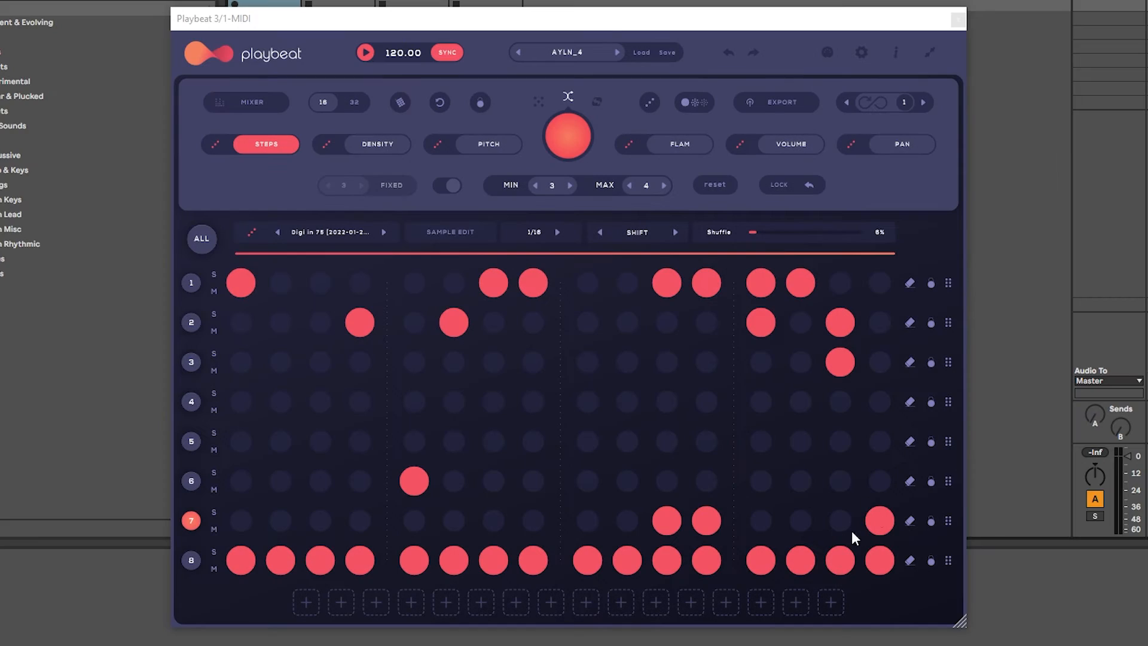
# Step: Lock the last step of channel 7 in the AYLN_4 preset and randomize the channel's other steps during playback
pyautogui.click(777, 184)
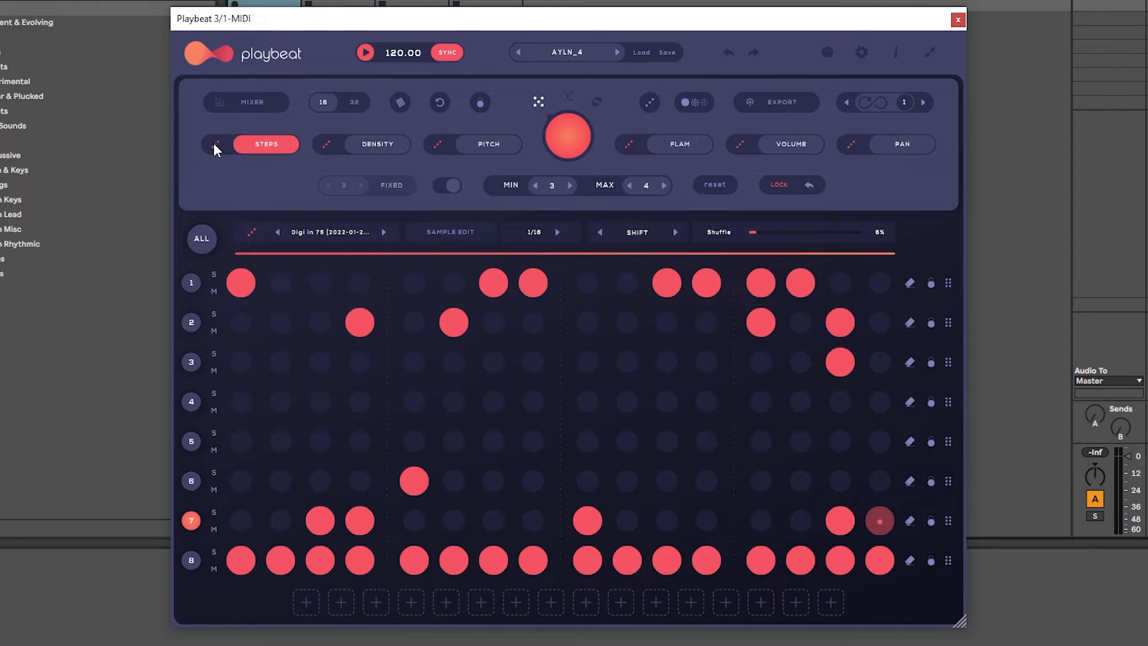
pyautogui.press('space')
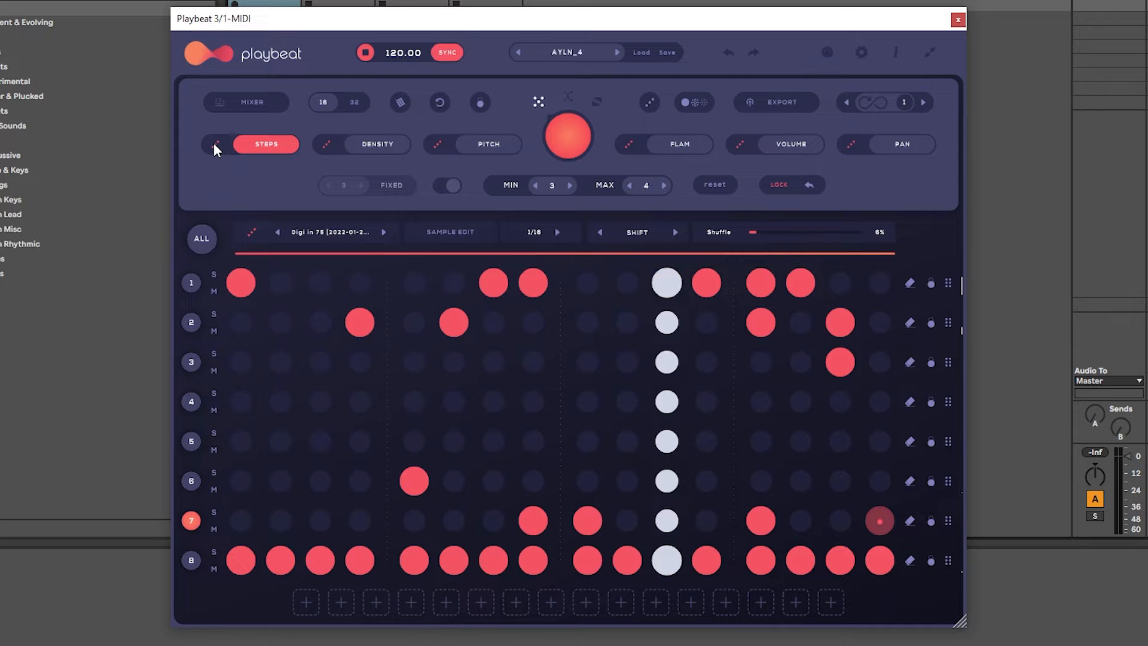
pyautogui.click(214, 144)
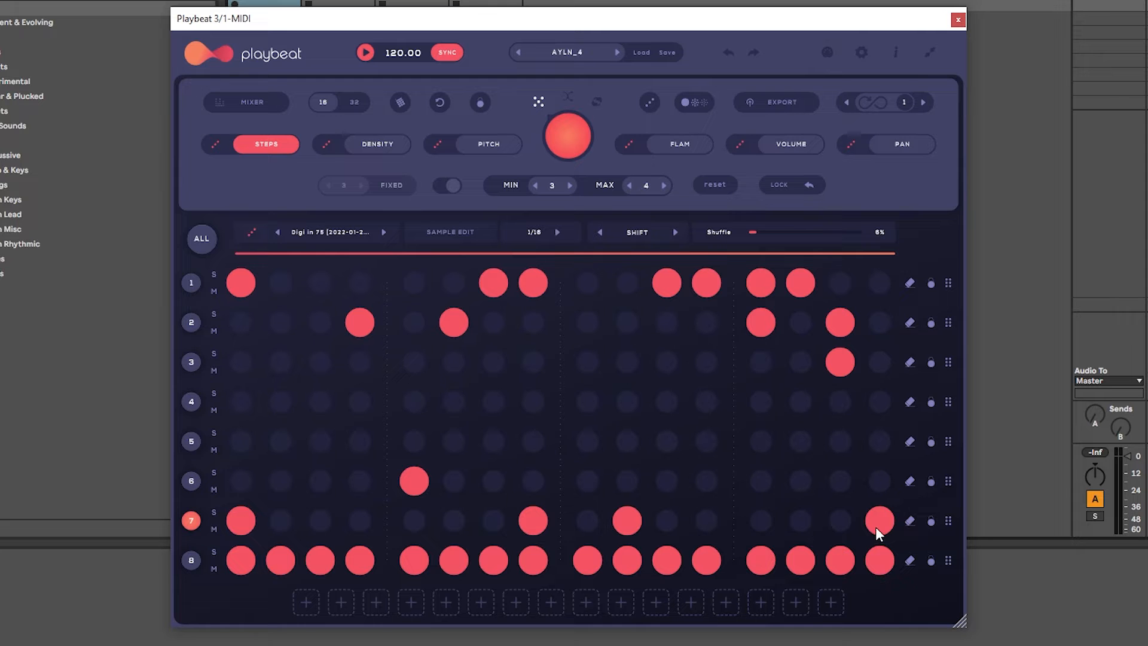
# Step: View the pitch values, return to the Steps grid, and check the minimum and maximum hit limits of each channel in turn
pyautogui.click(489, 144)
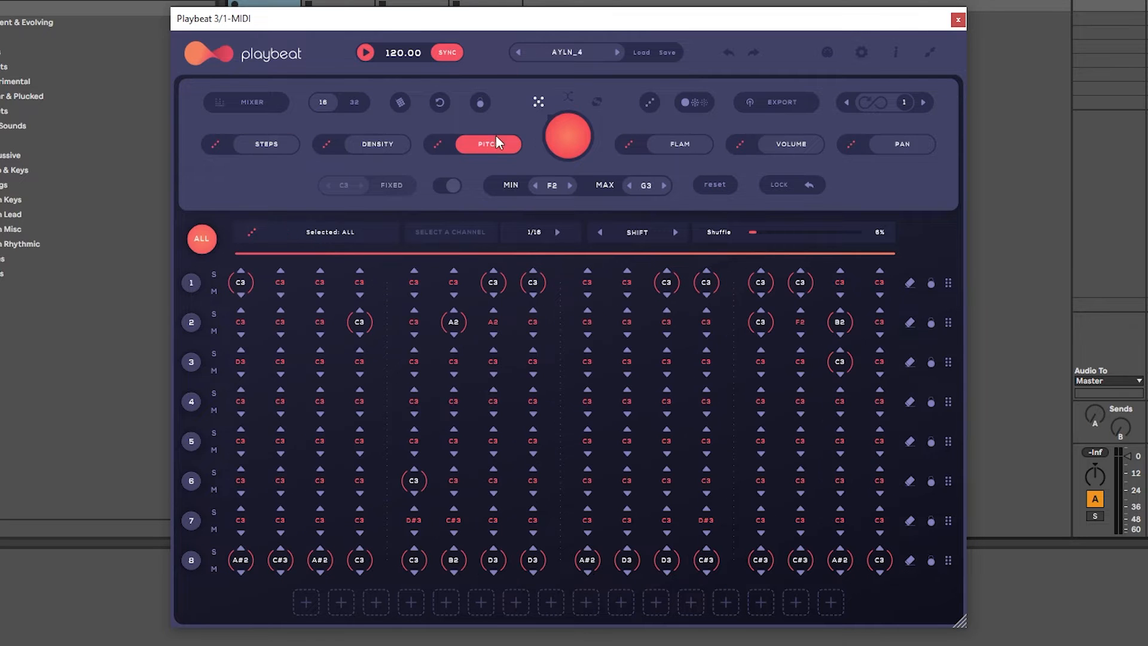
pyautogui.click(264, 144)
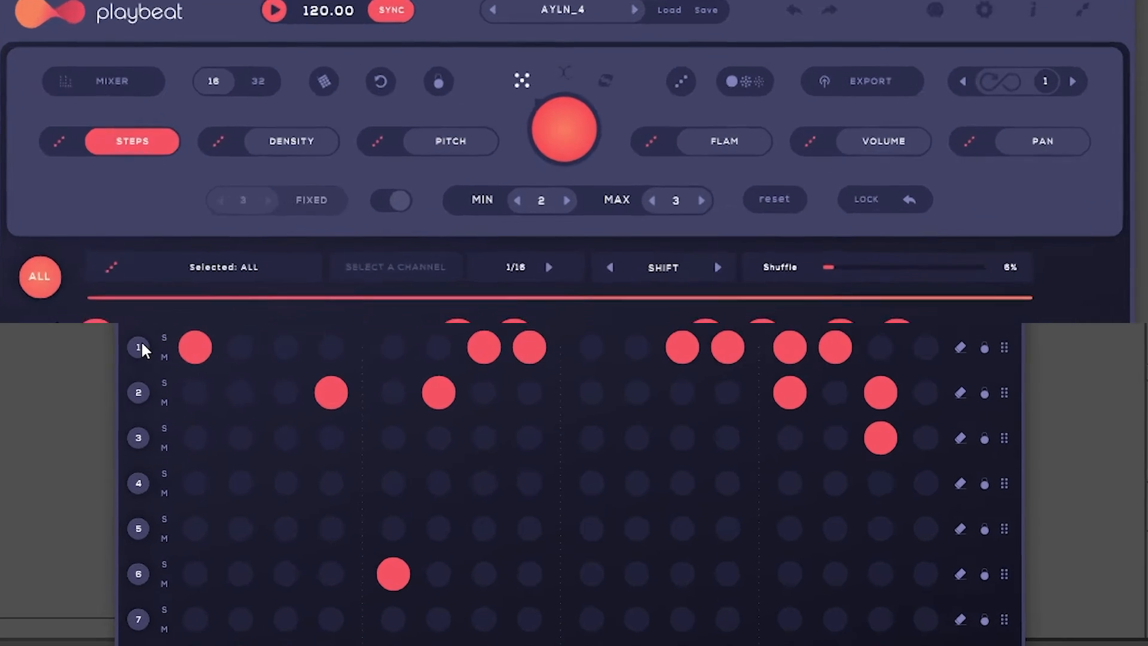
pyautogui.click(192, 282)
pyautogui.click(78, 460)
pyautogui.scroll(-3, 81, 449)
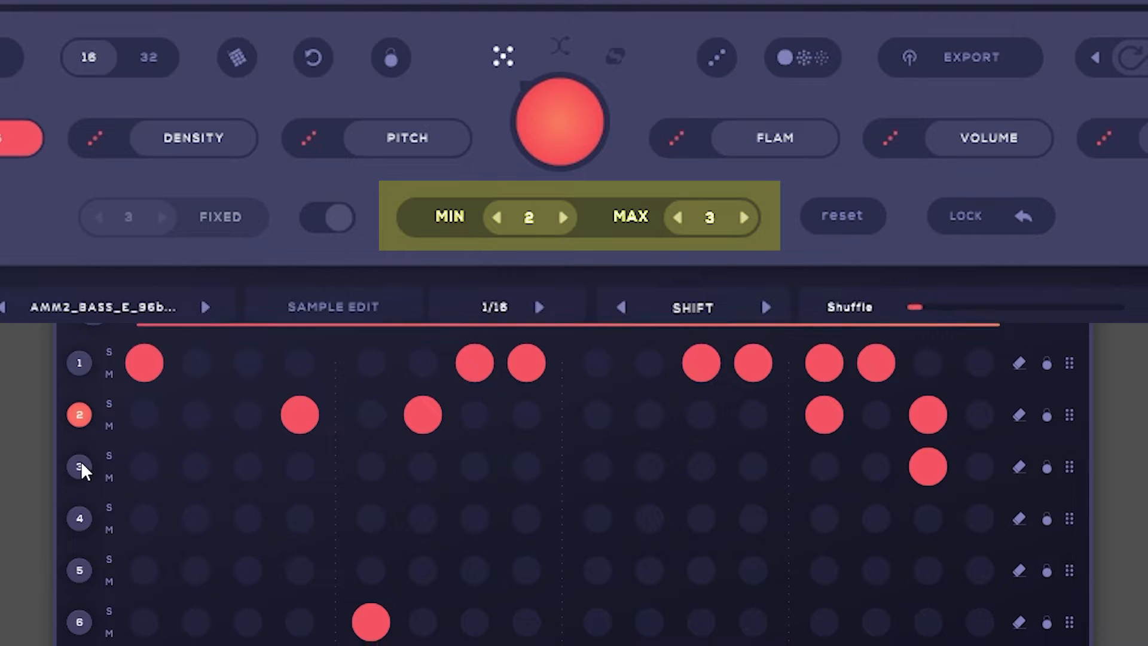
pyautogui.click(81, 446)
pyautogui.click(79, 448)
pyautogui.scroll(-3, 81, 455)
pyautogui.click(83, 466)
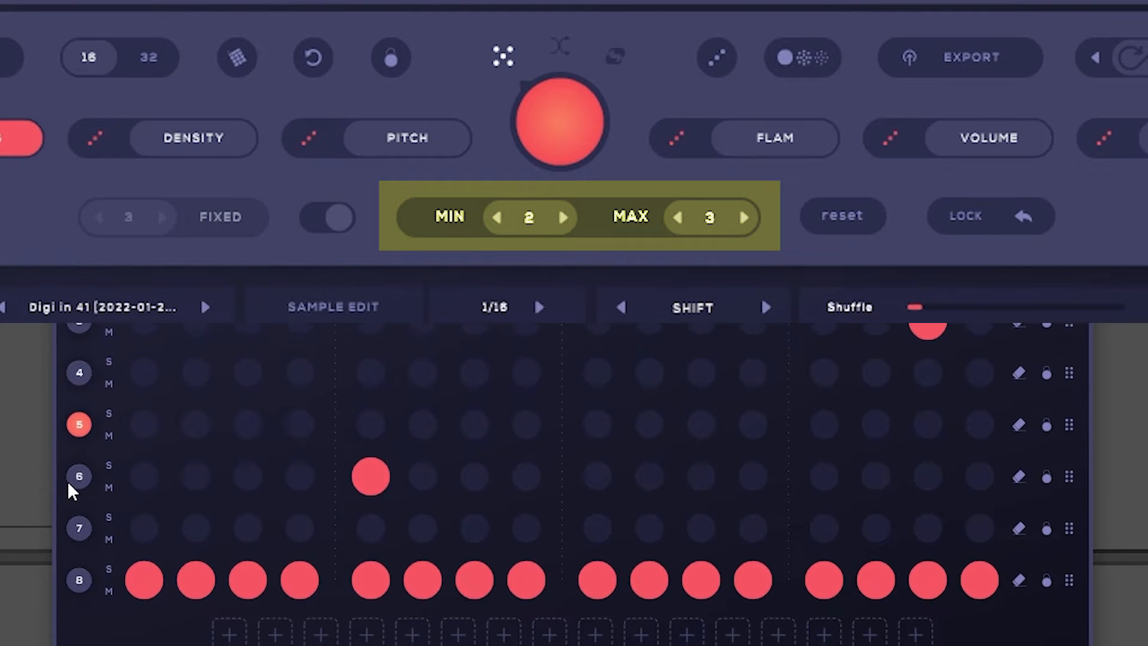
pyautogui.click(76, 476)
pyautogui.click(82, 475)
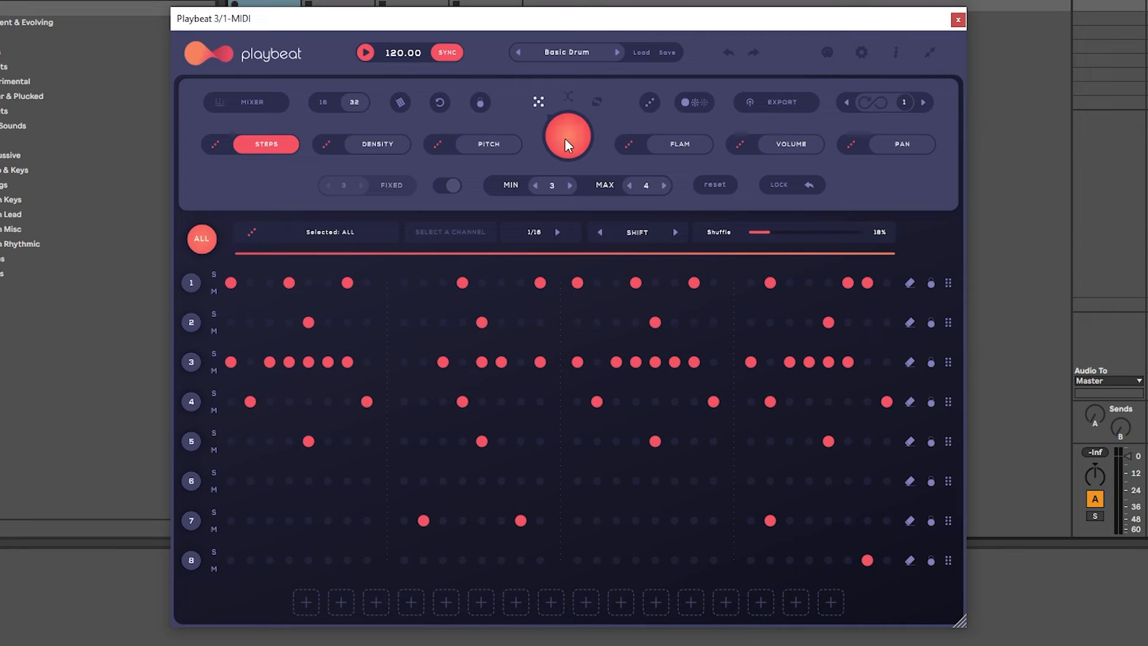
# Step: Switch the main generator from random to variation mode and generate several variations of the 32-step Basic Drum pattern, playing them back
pyautogui.click(550, 287)
pyautogui.click(565, 139)
pyautogui.press('space')
pyautogui.click(568, 139)
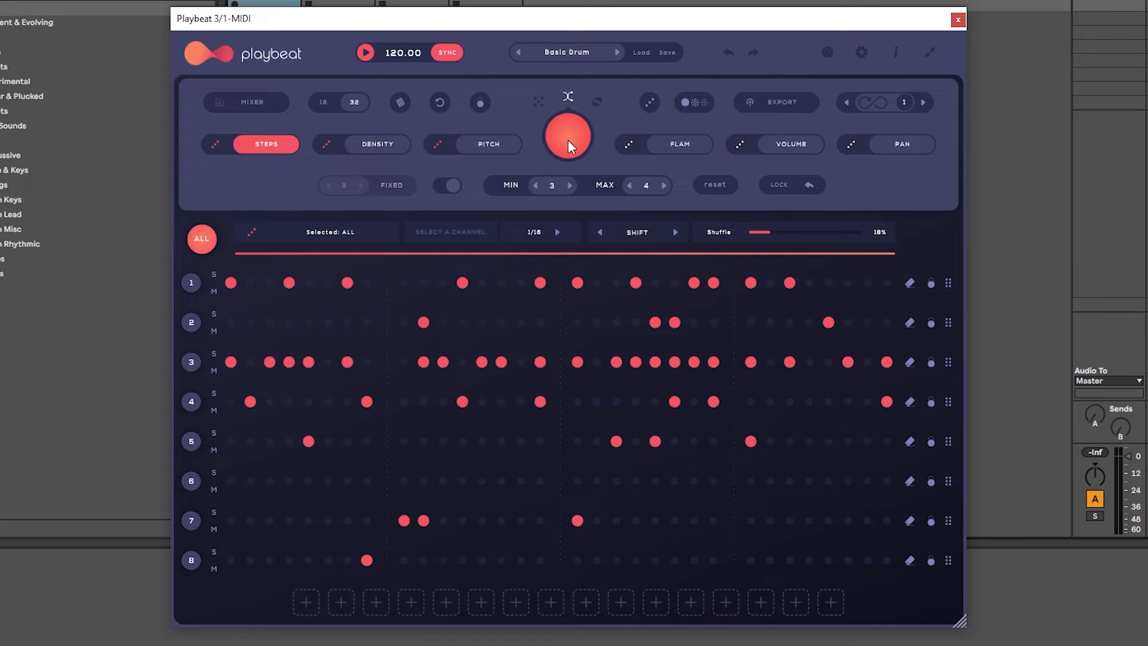
pyautogui.click(568, 138)
pyautogui.press('space')
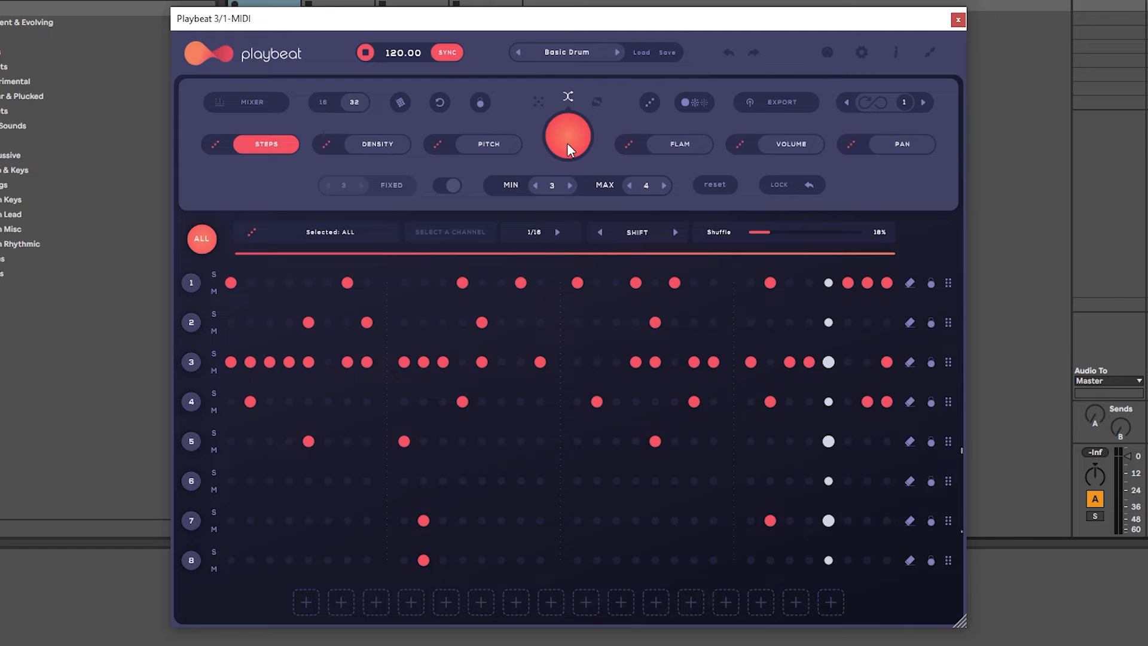
pyautogui.press('space')
# Step: Switch the main generator to remix mode and mark presets AYLN_24, AYLN_23, AYLN_22 and AYLN_21 as remix sources
pyautogui.click(605, 119)
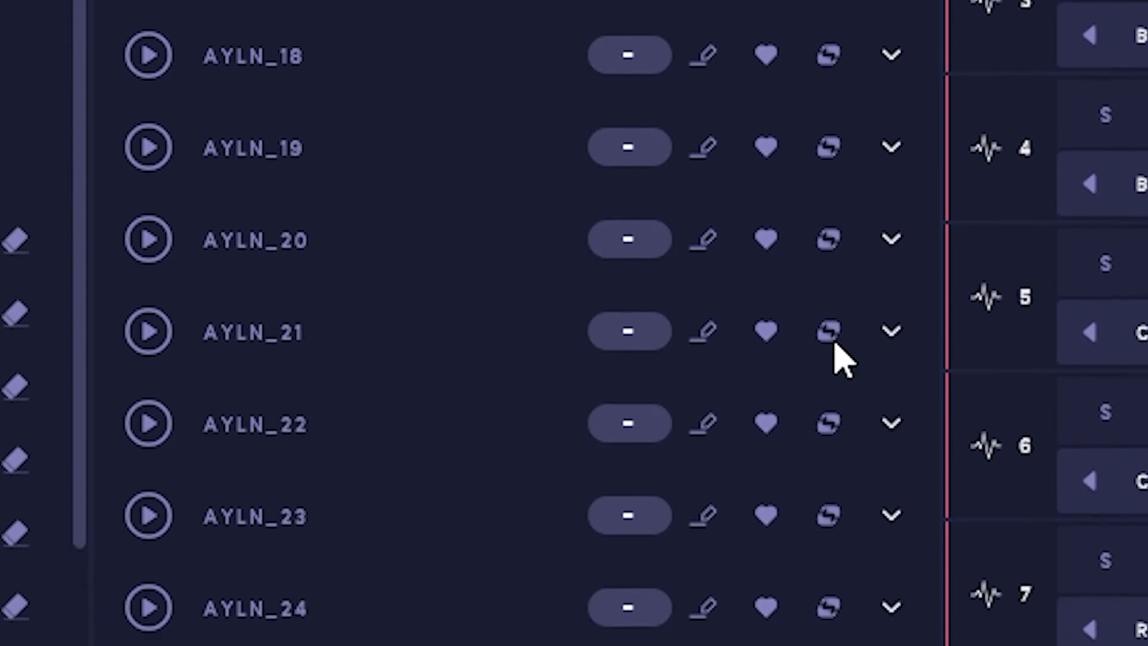
pyautogui.click(829, 607)
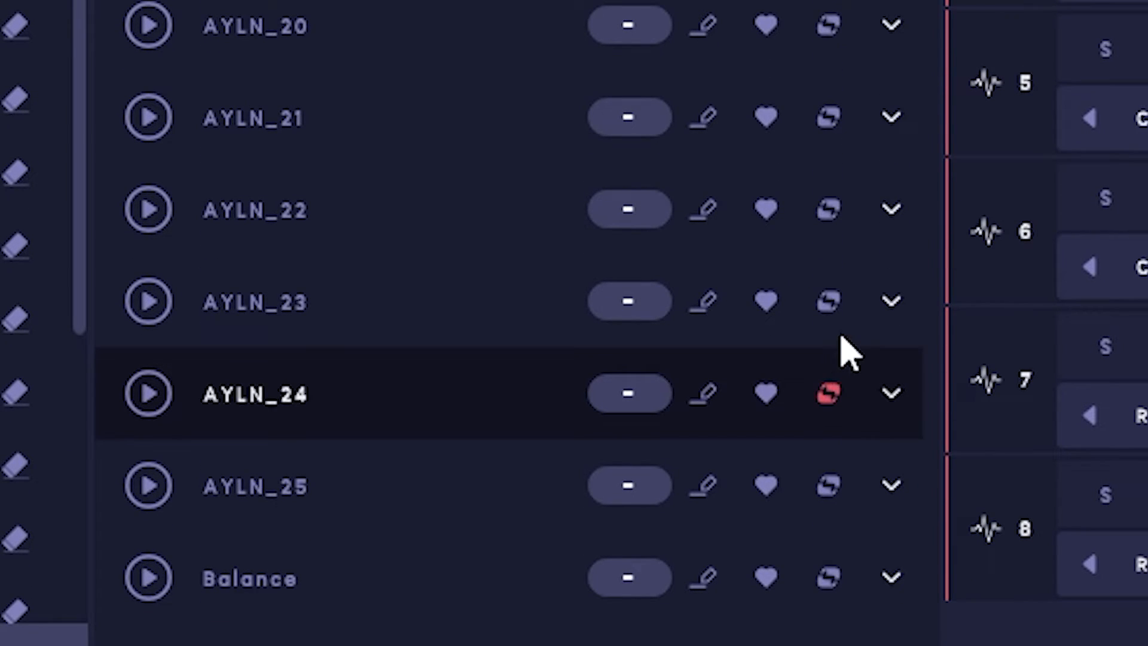
pyautogui.click(832, 296)
pyautogui.click(831, 215)
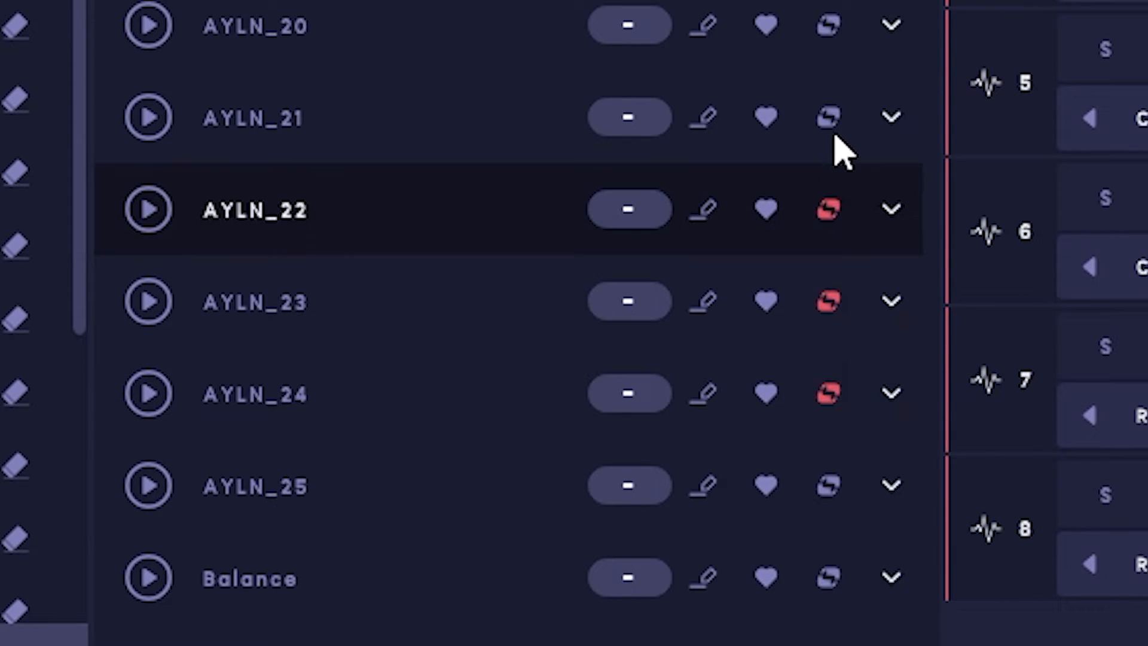
pyautogui.click(835, 133)
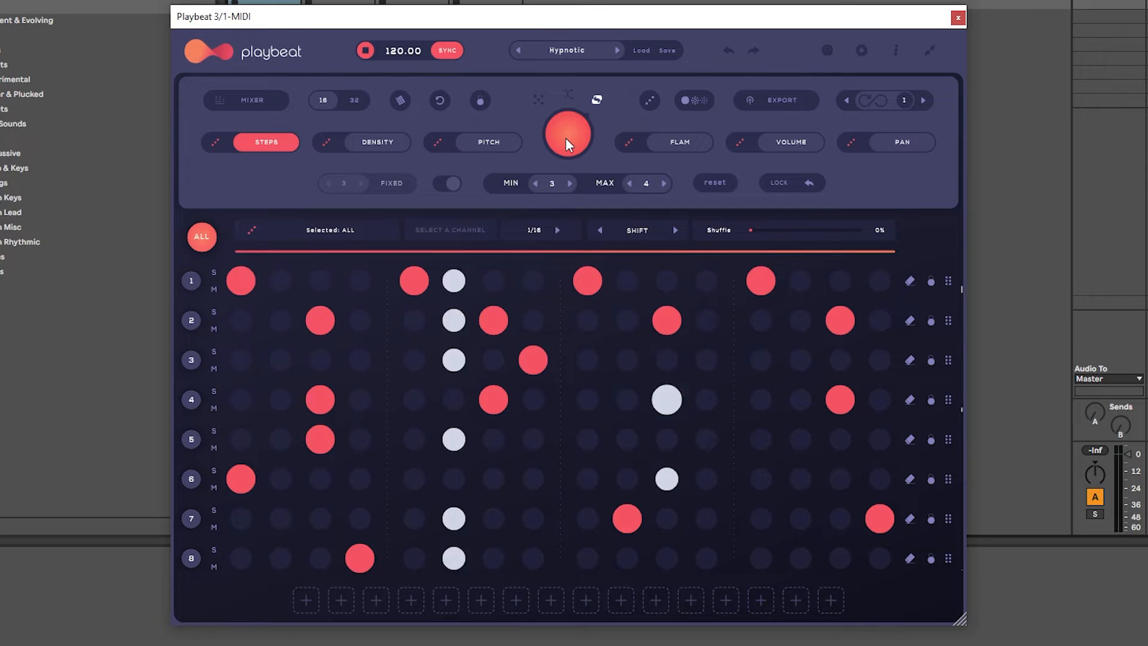
# Step: Generate several new remixed patterns for all channels of the Hypnotic preset during playback
pyautogui.click(566, 138)
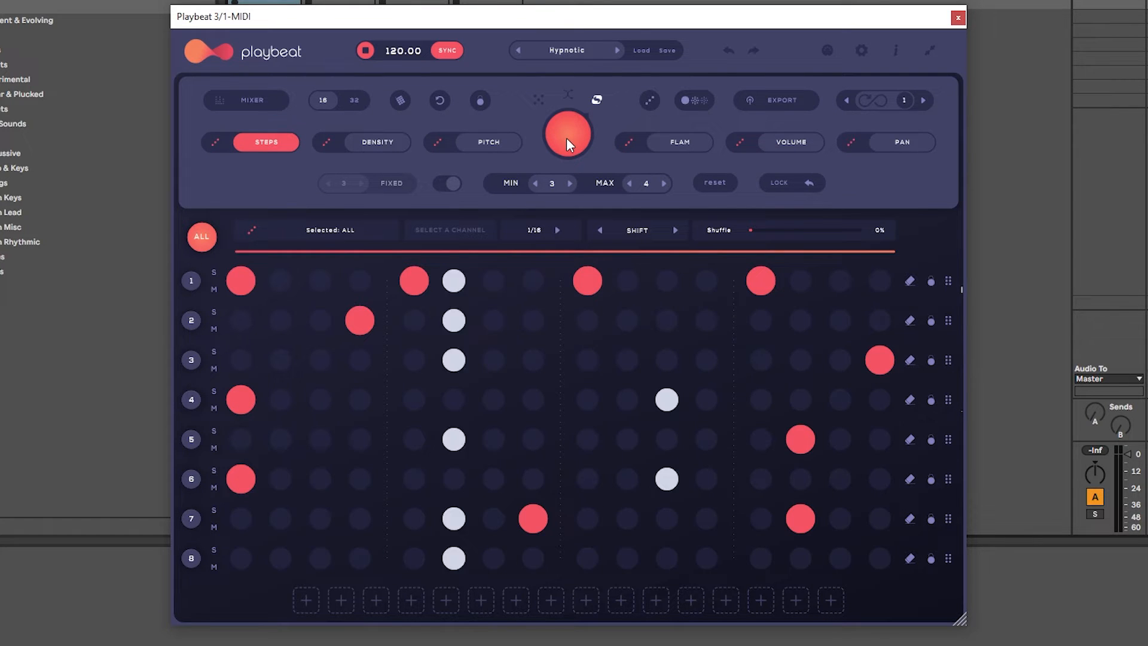
pyautogui.click(566, 137)
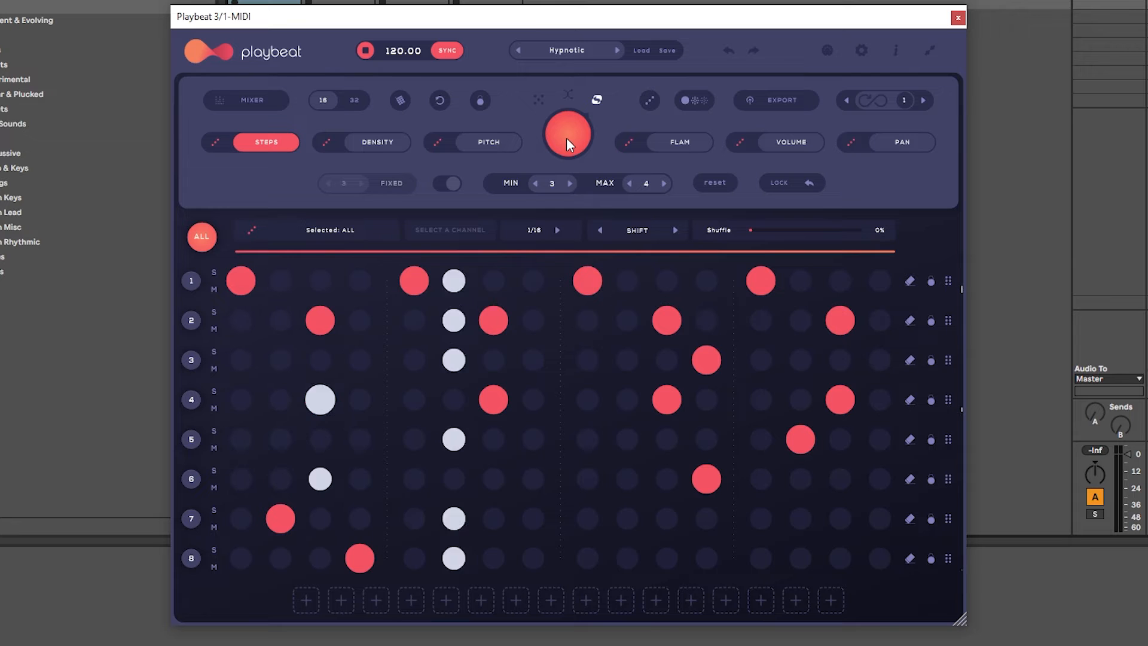
pyautogui.click(566, 137)
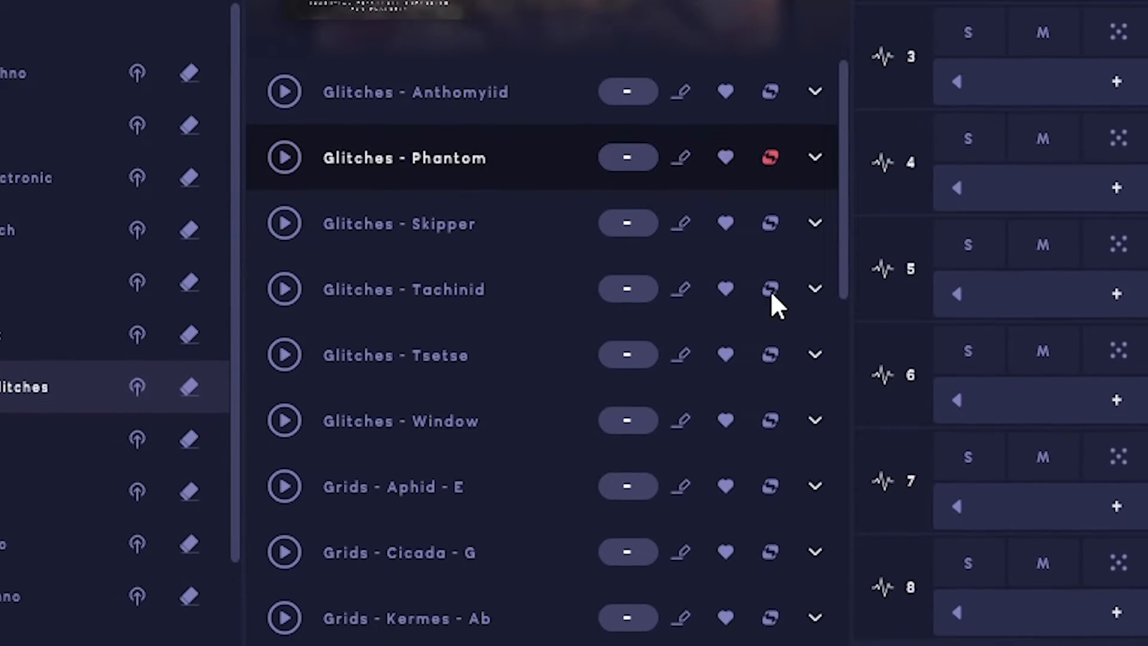
# Step: Add Glitches - Tachinid and a Grids preset to the remix sources, and play a newly generated remix in the Paradromic preset
pyautogui.click(770, 290)
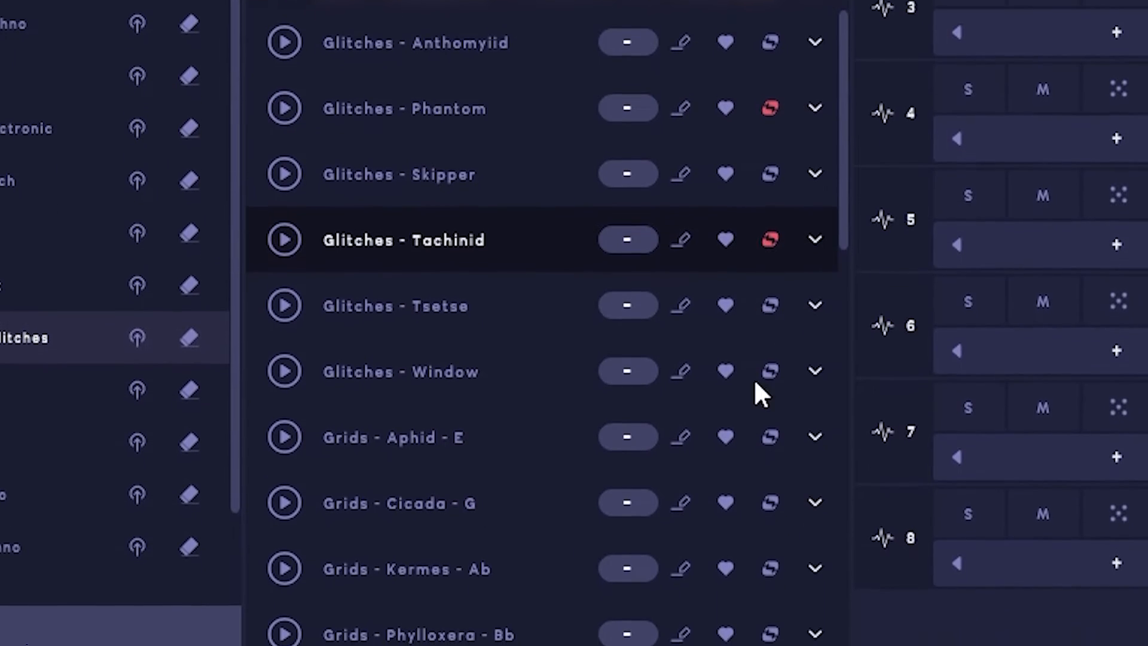
pyautogui.click(771, 487)
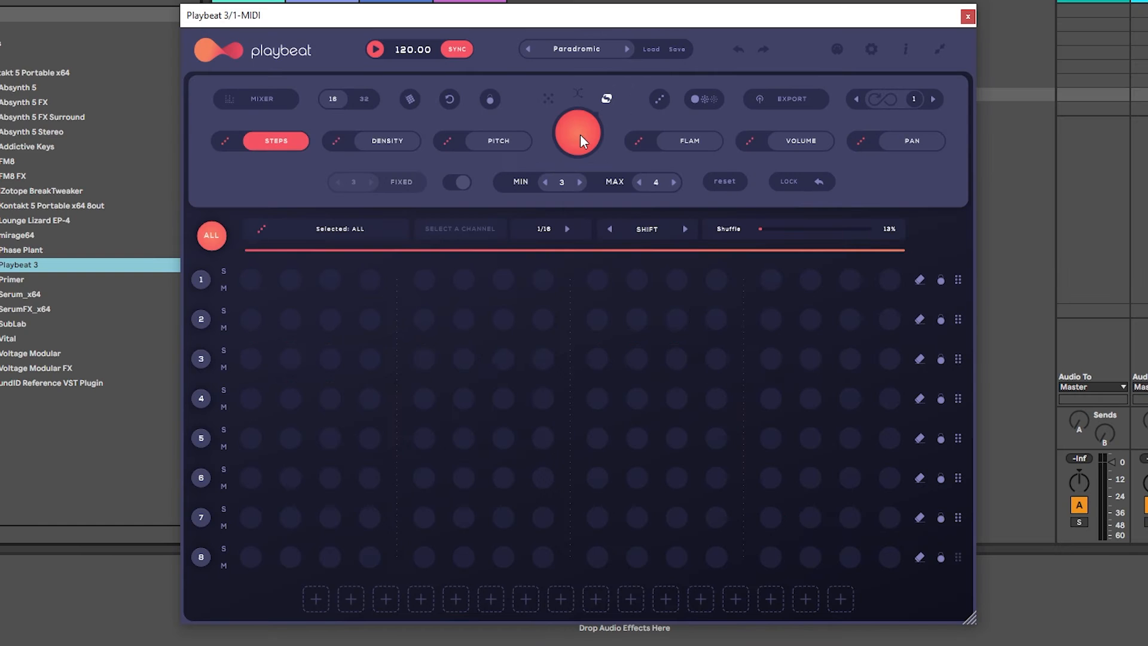
pyautogui.click(580, 134)
pyautogui.press('space')
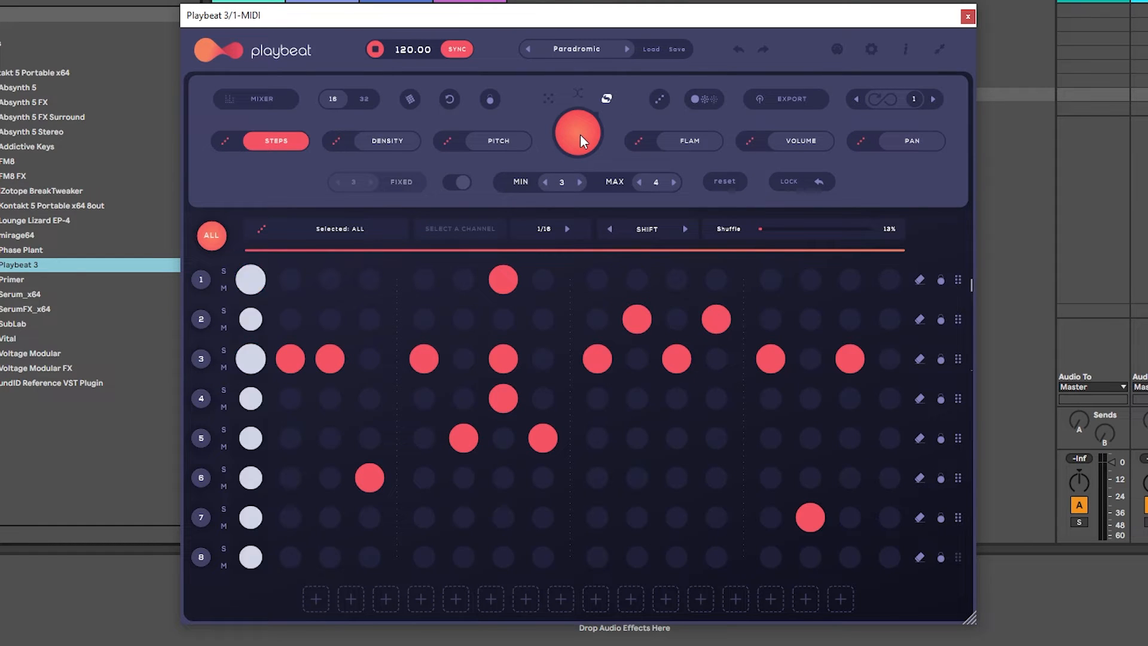
# Step: Generate further remixed patterns for all channels of the Paradromic preset while it plays
pyautogui.click(580, 134)
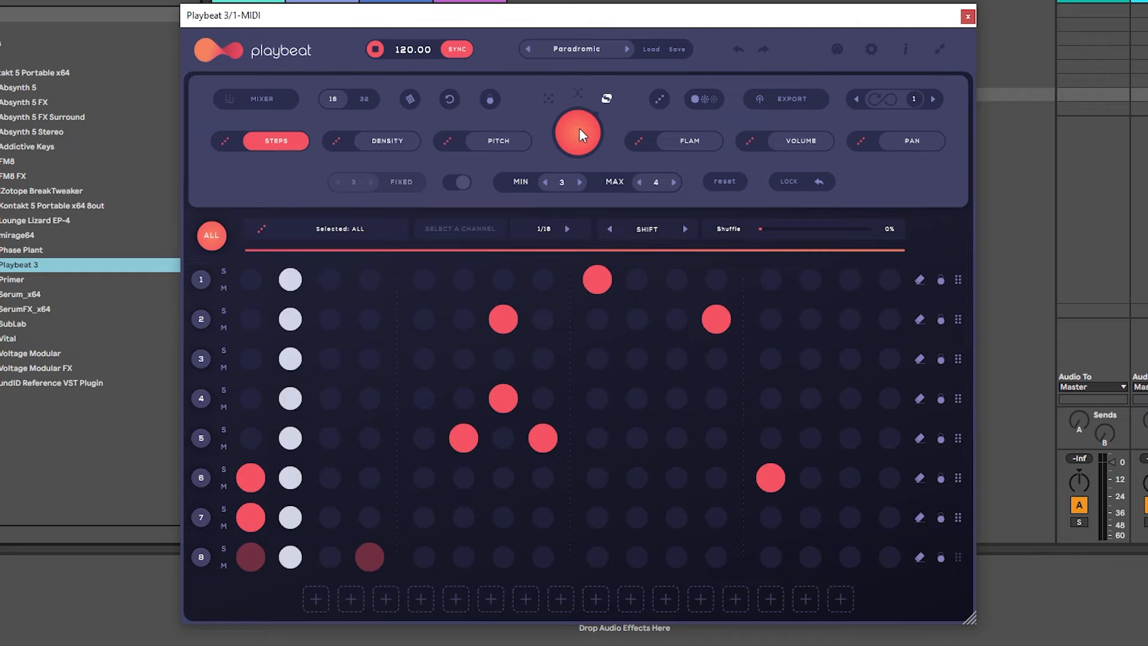
pyautogui.click(579, 129)
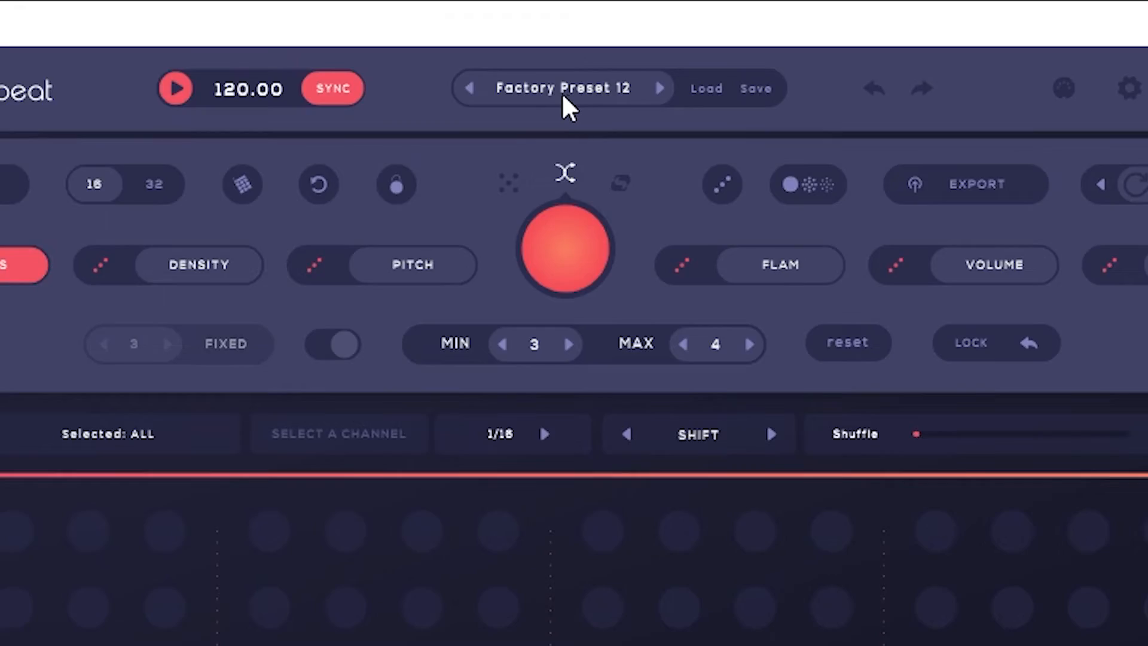
# Step: Look through the Playbeat expansion packs and load the Disturbed preset from the Refract - Dark Techno pack, playing it briefly
pyautogui.click(569, 66)
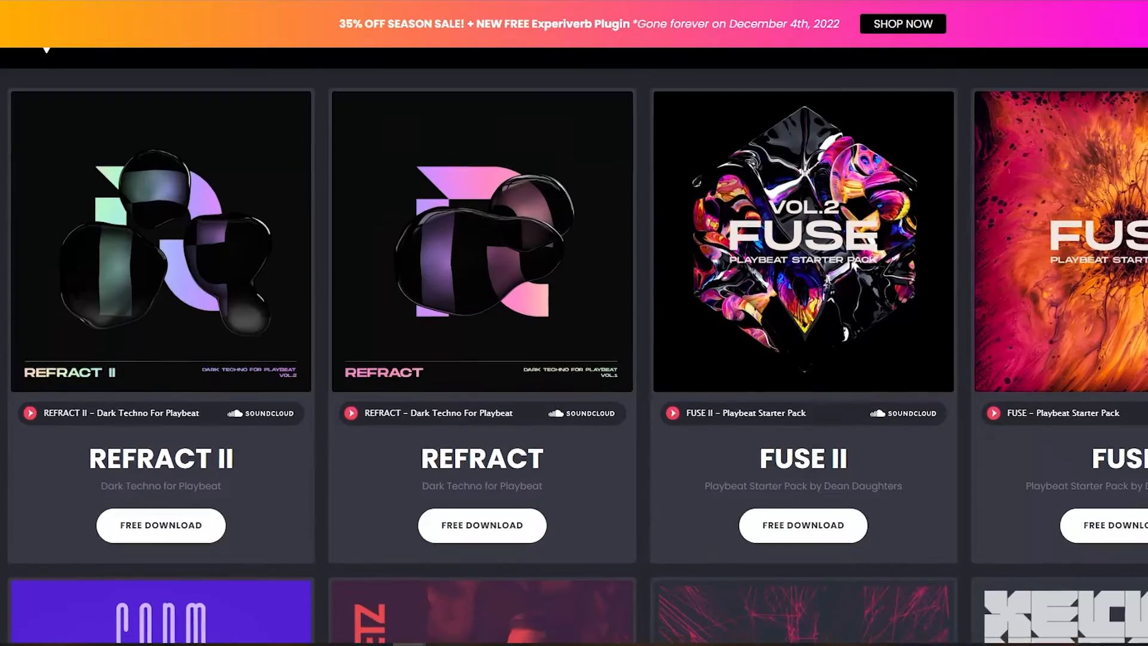
pyautogui.scroll(-10, 574, 359)
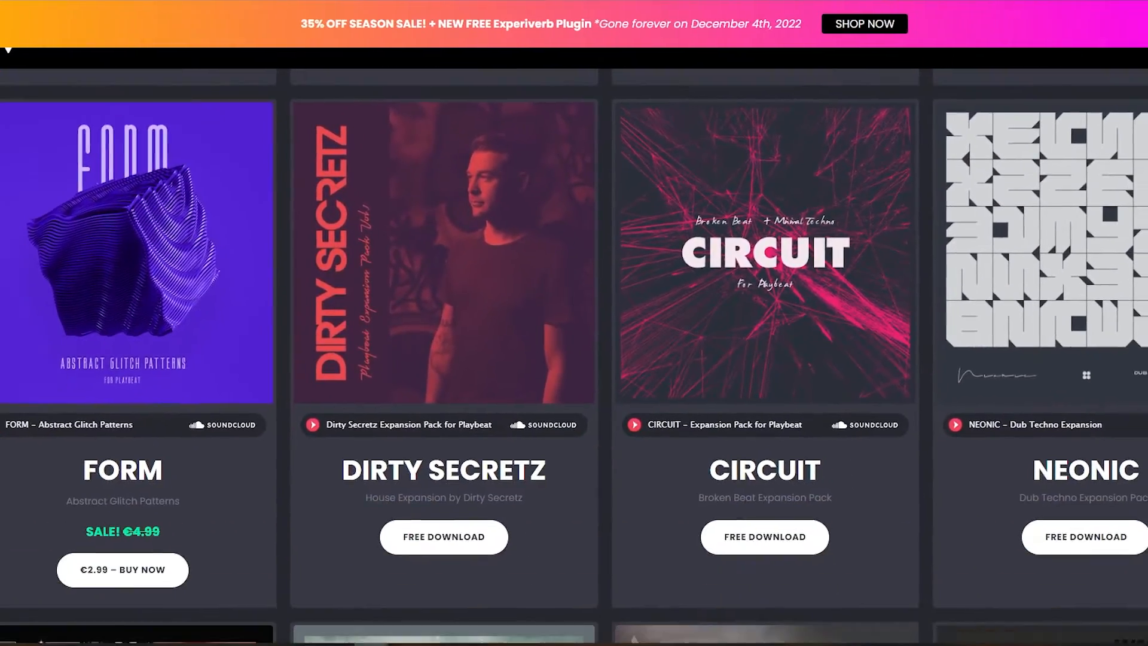
pyautogui.scroll(-6, 574, 359)
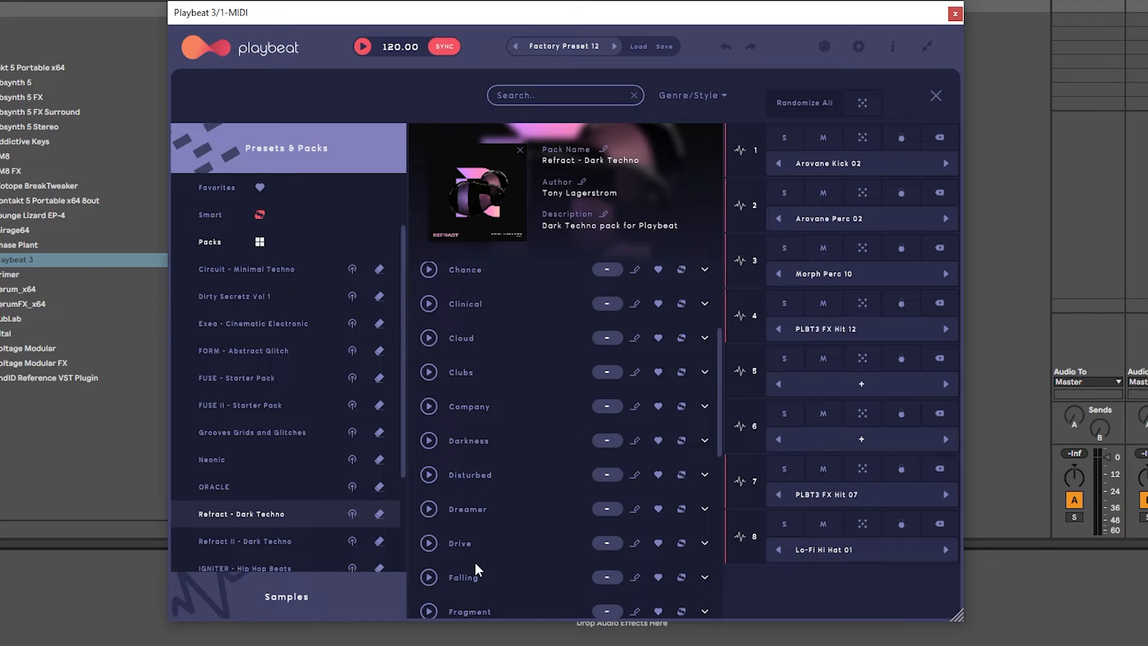
pyautogui.click(704, 474)
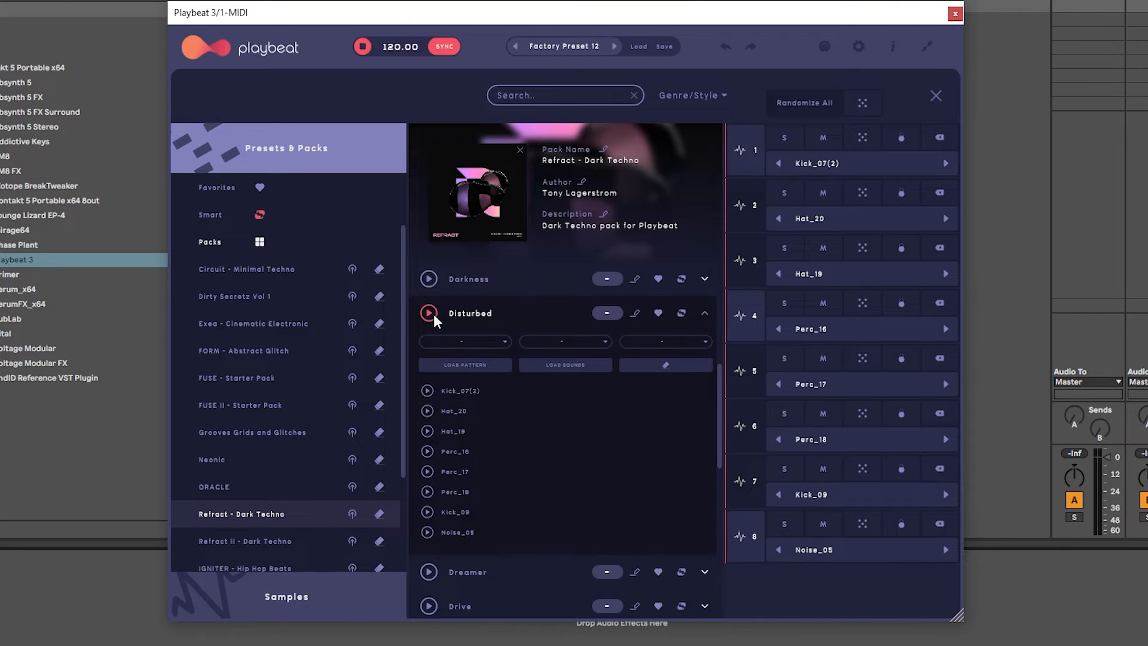
pyautogui.click(470, 313)
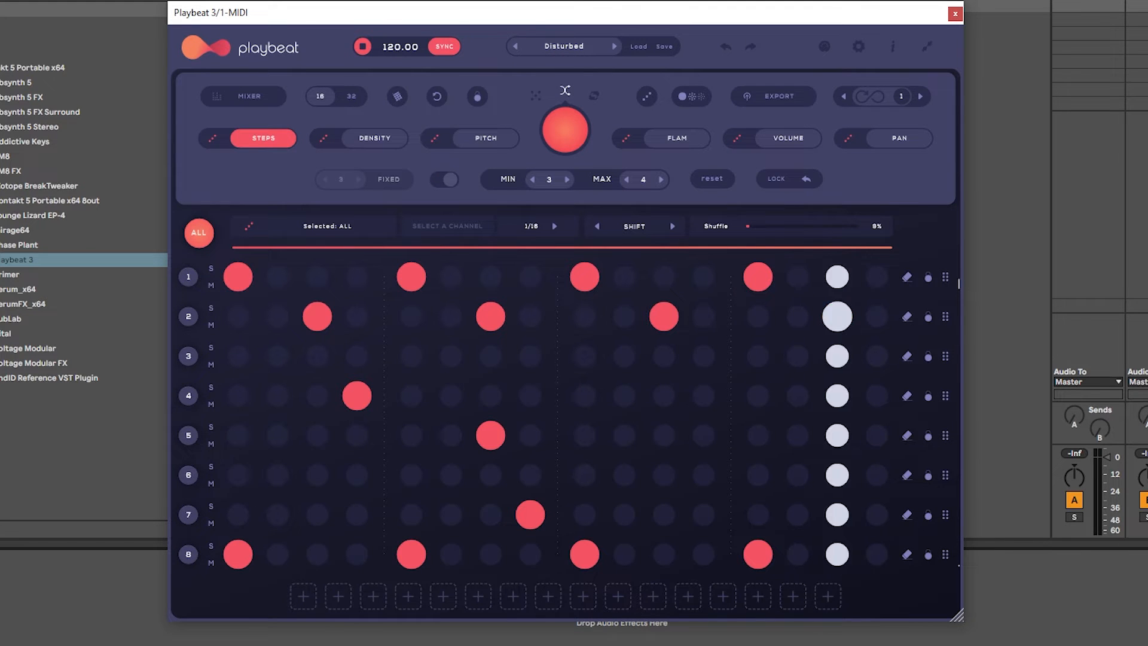
pyautogui.press('space')
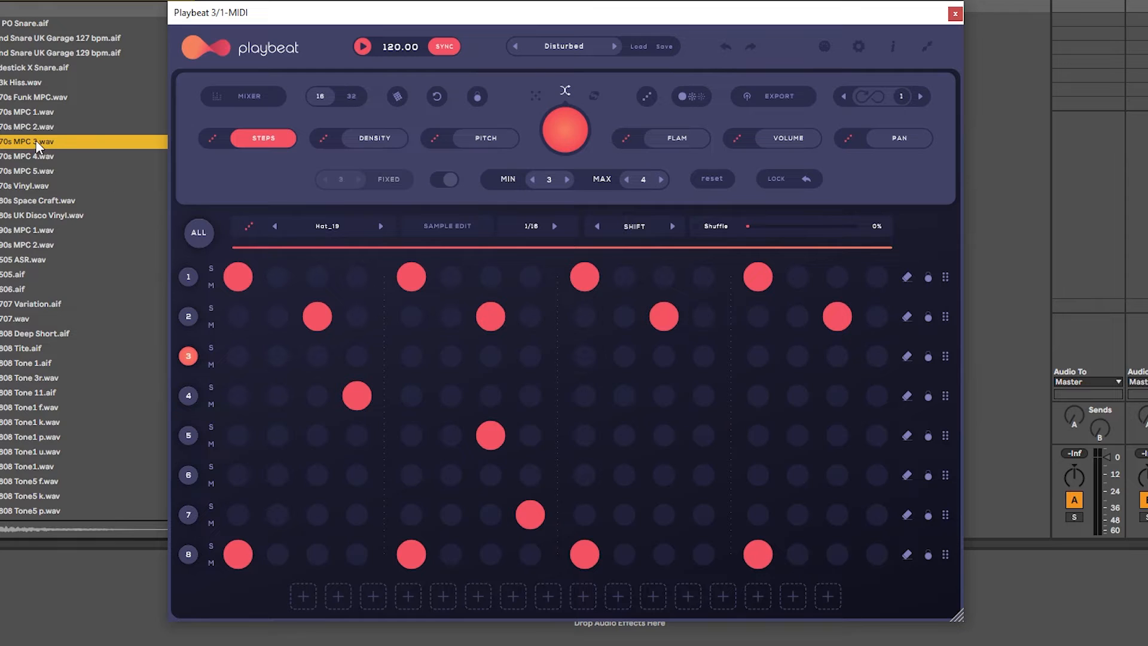
# Step: Put Snare 70s MPC 3 on channel 3, and replace it with ASC_RTE_Claps and Snares (1) from the imported ORACLE samples
pyautogui.moveTo(37, 148); pyautogui.dragTo(318, 224)
pyautogui.click(327, 226)
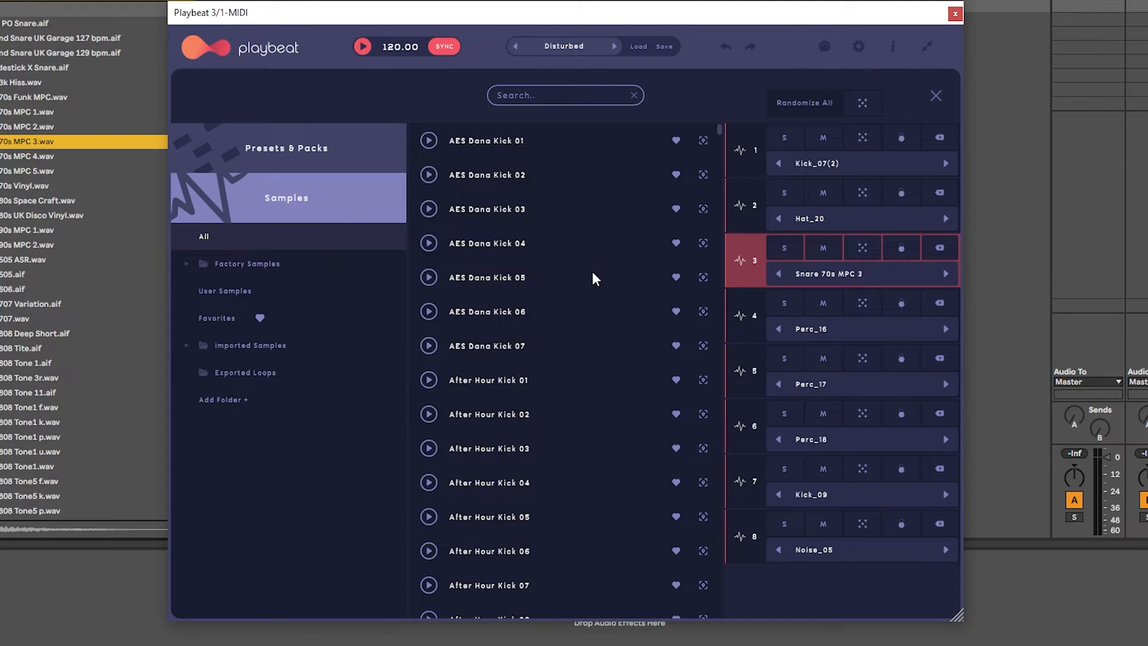
pyautogui.click(230, 345)
pyautogui.scroll(-5, 252, 342)
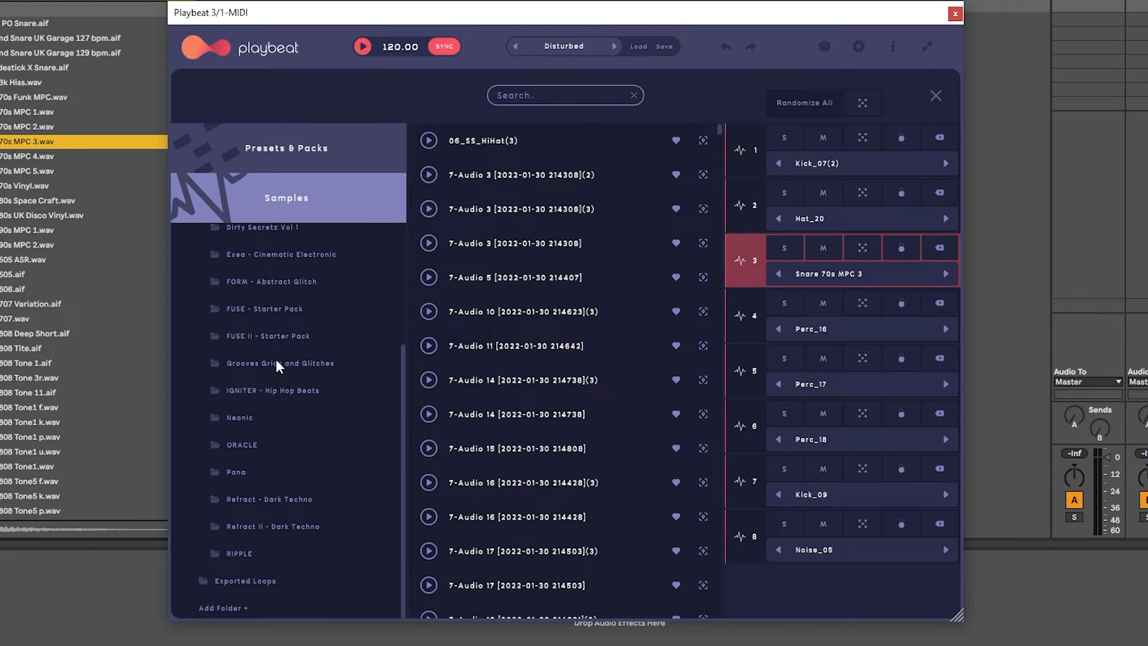
pyautogui.click(232, 437)
pyautogui.scroll(-6, 428, 345)
pyautogui.moveTo(450, 415); pyautogui.dragTo(844, 271)
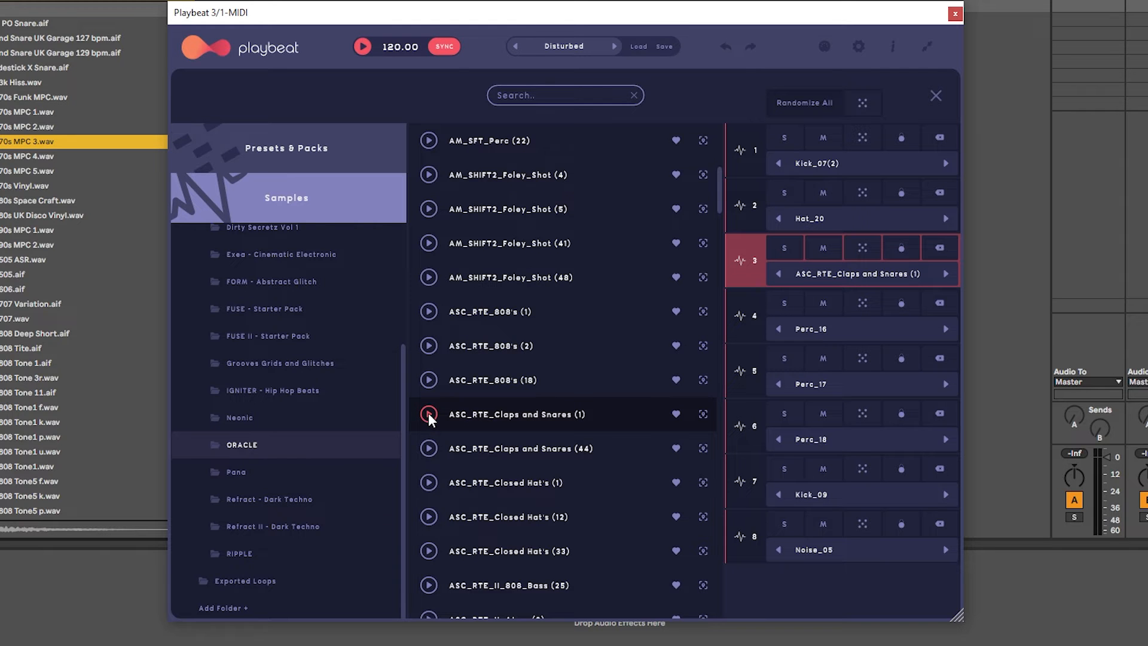
pyautogui.doubleClick(475, 410)
# Step: Open channel 3's sample for editing and trim off its very start and its long tail
pyautogui.click(398, 203)
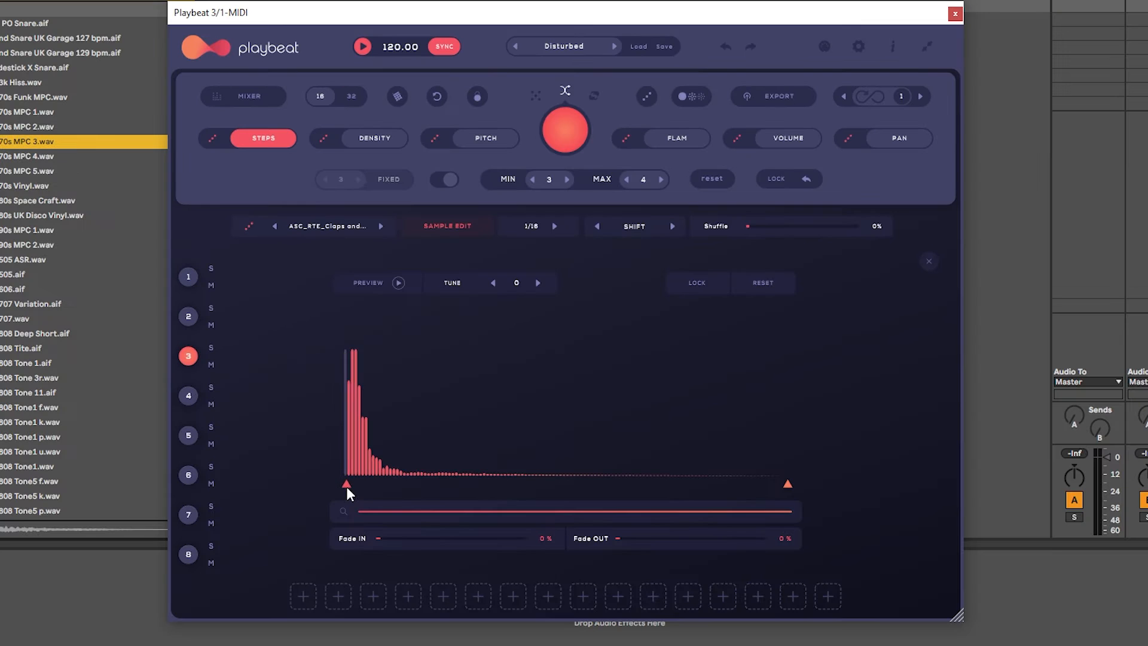
pyautogui.moveTo(346, 486); pyautogui.dragTo(352, 486)
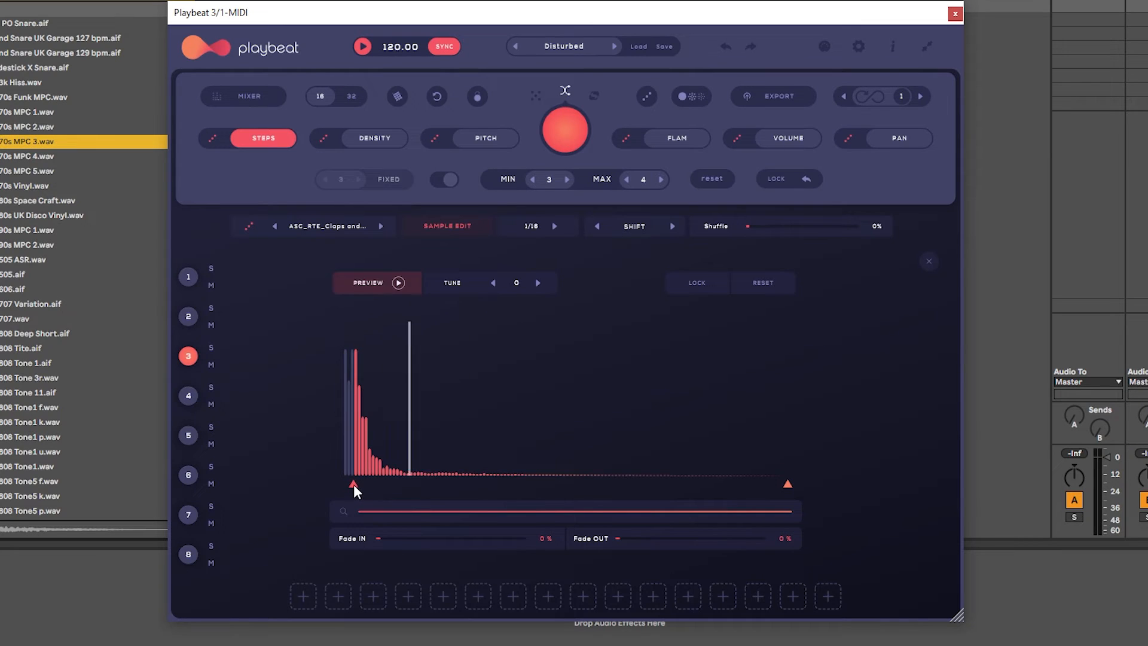
pyautogui.moveTo(680, 483); pyautogui.dragTo(447, 484)
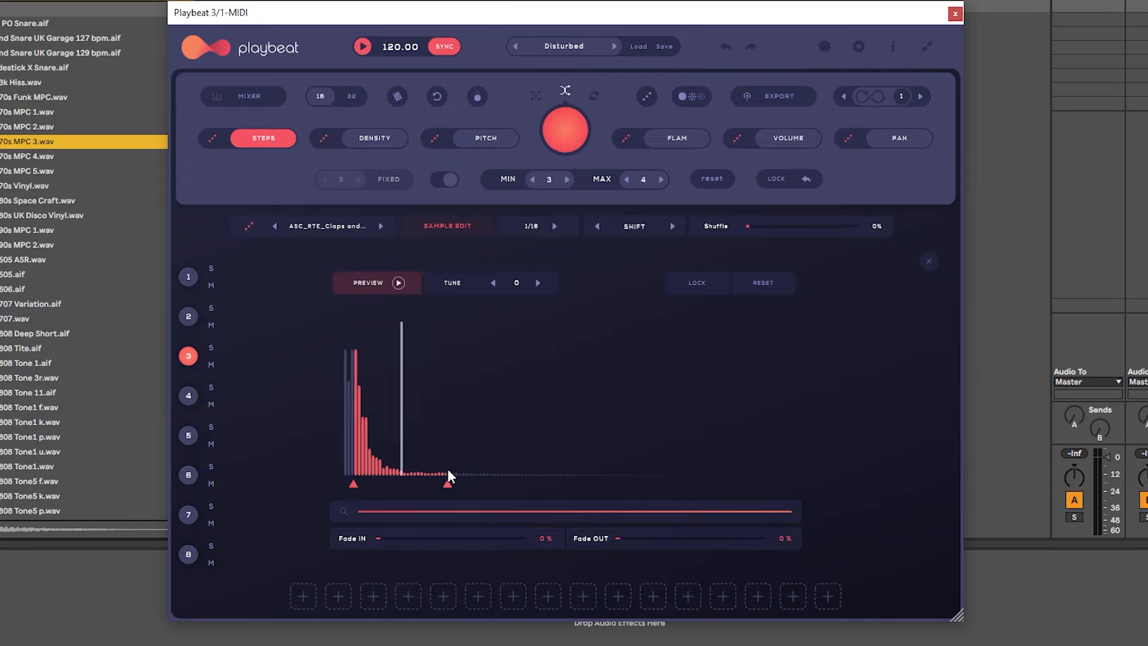
# Step: Give channel 3's sample a fade-in of about 8% and a fade-out of about 48%, and set its tune to 12
pyautogui.moveTo(378, 538); pyautogui.dragTo(388, 539)
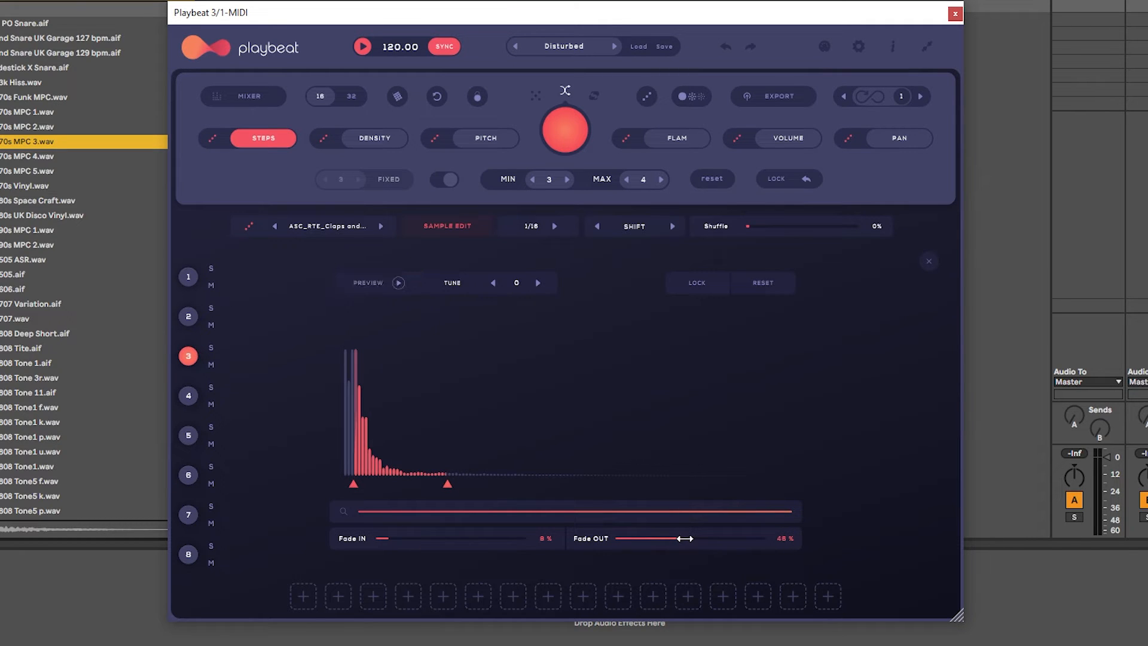
pyautogui.moveTo(685, 539); pyautogui.dragTo(688, 538)
pyautogui.moveTo(515, 294); pyautogui.dragTo(522, 231)
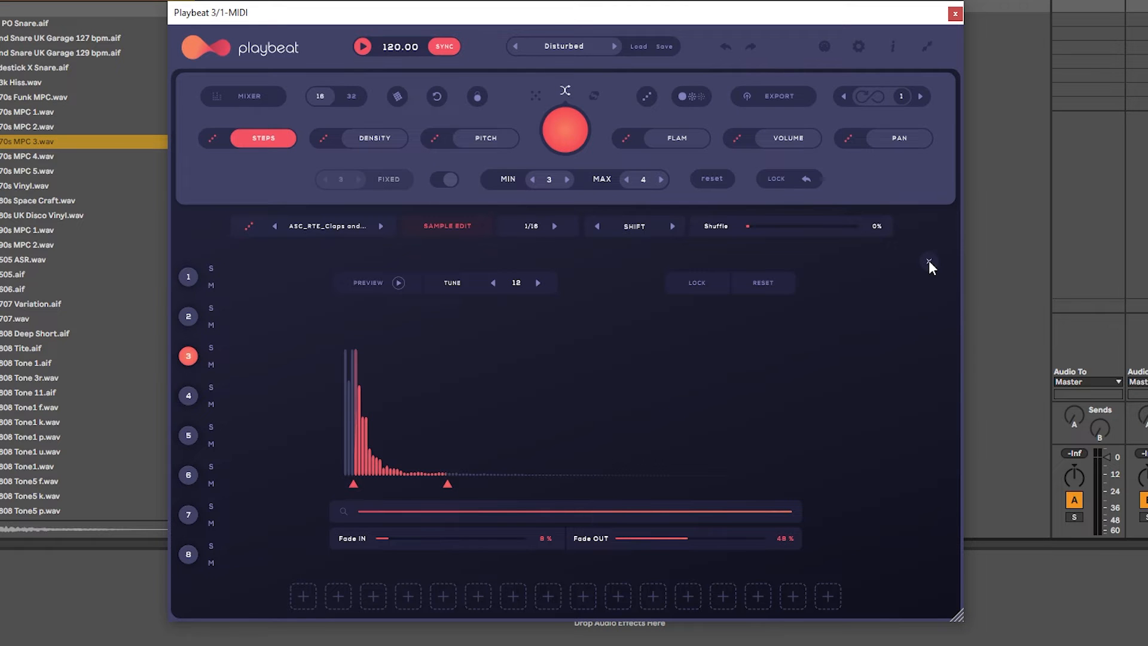
pyautogui.click(929, 261)
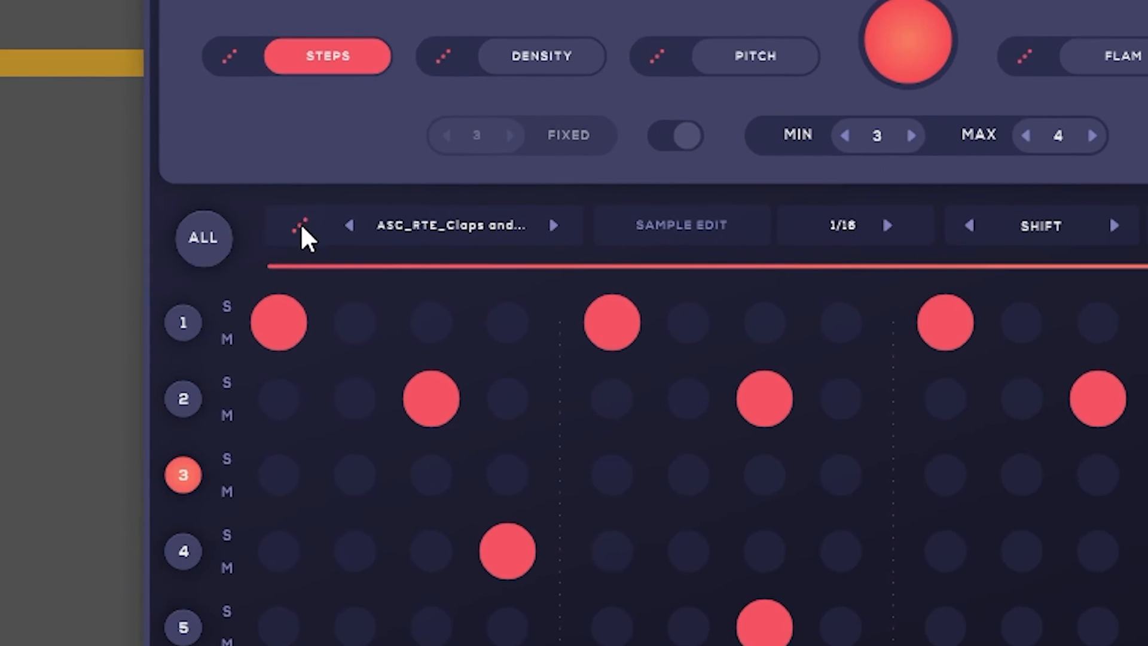
# Step: Randomize channel 3's sample several times until Trap Short Snare 2 (2) is loaded
pyautogui.click(300, 231)
pyautogui.click(300, 231)
pyautogui.click(300, 231)
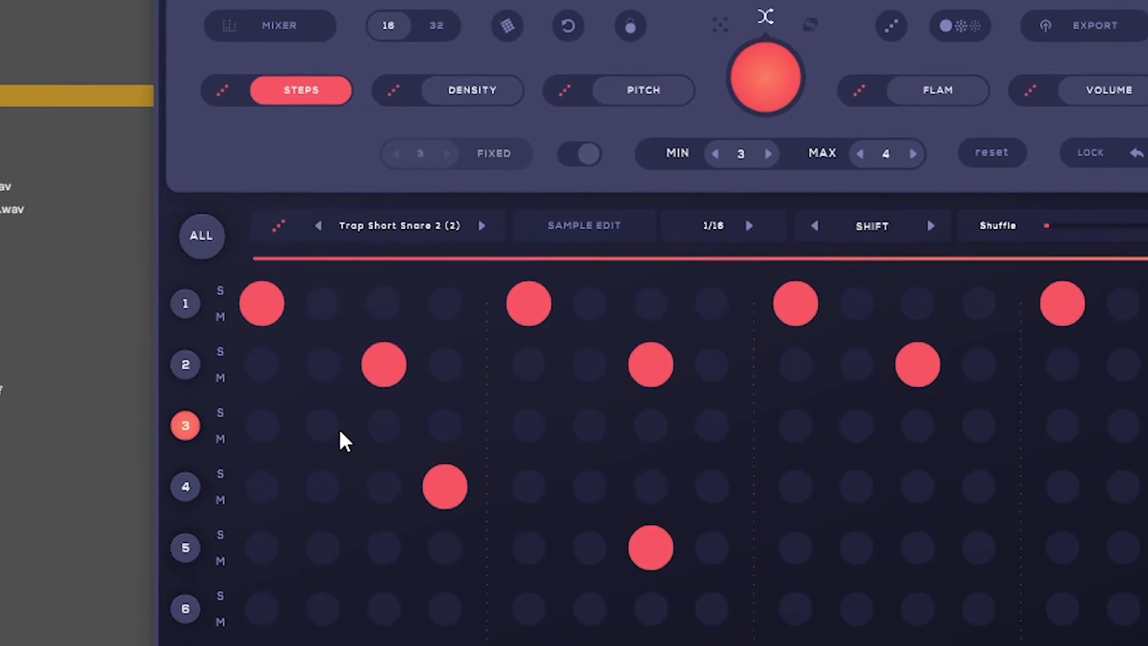
# Step: Add hits on steps 2, 8 and 12 of channel 3 and randomize its sample again during playback
pyautogui.click(339, 428)
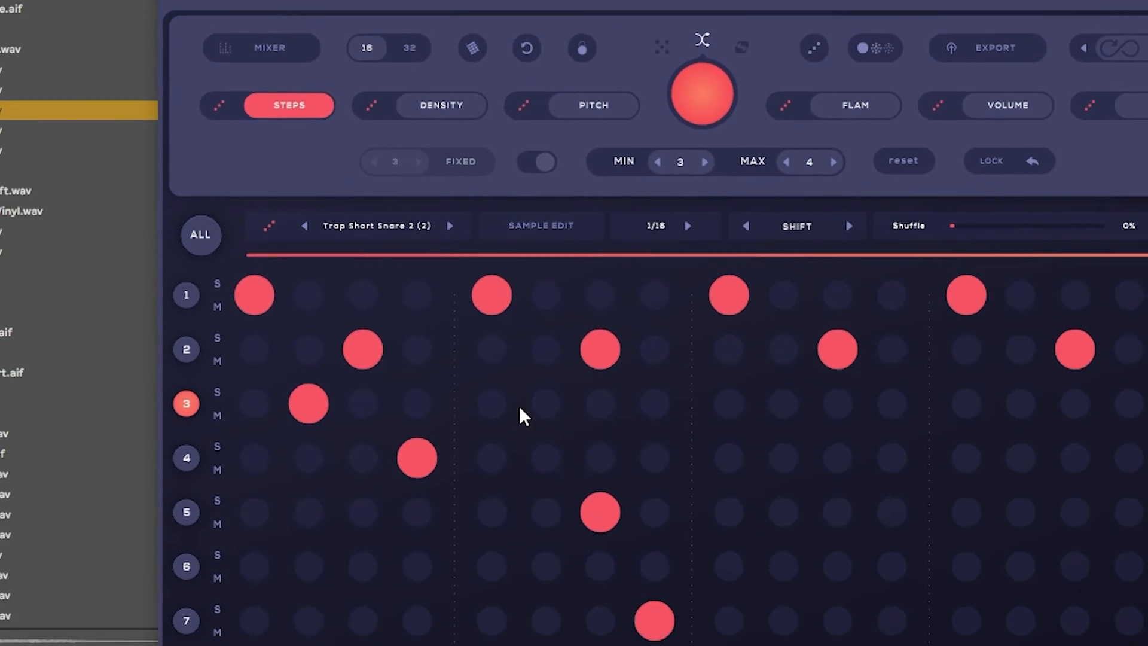
pyautogui.click(712, 426)
pyautogui.click(979, 426)
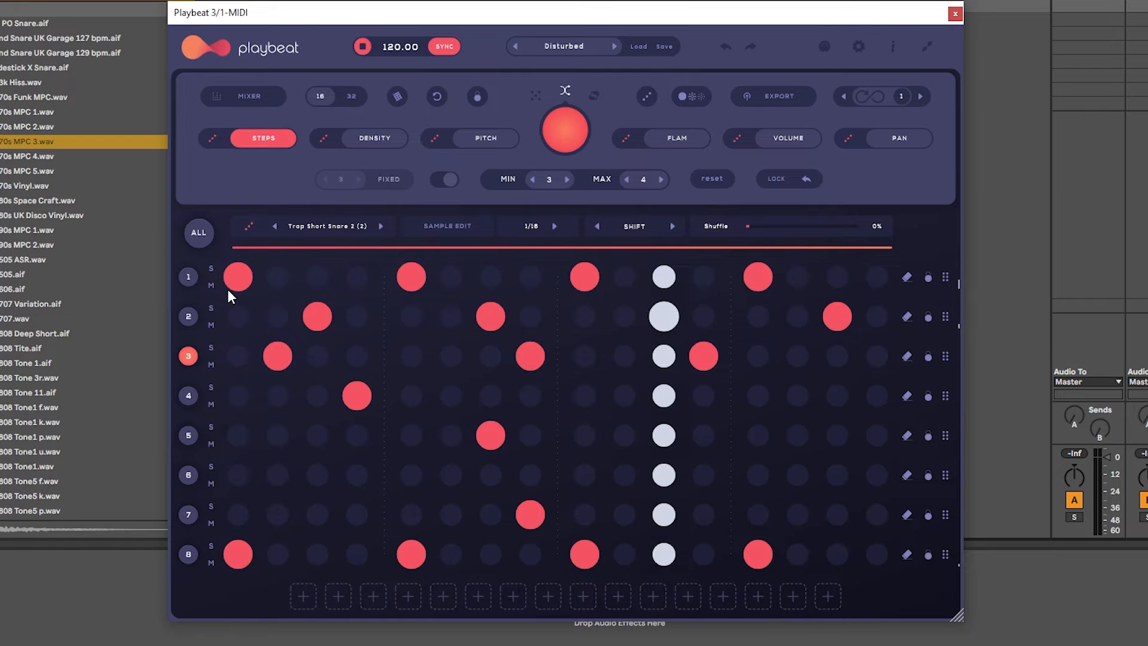
pyautogui.click(248, 227)
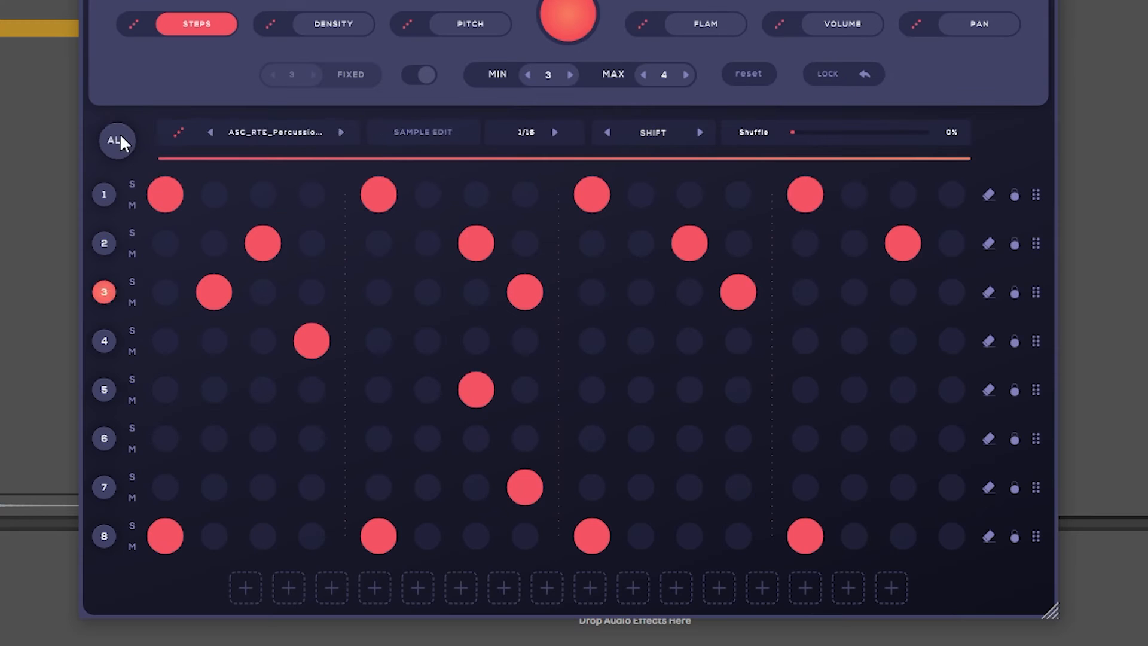
# Step: Try a 1/8 rate for all channels during playback and set the rate back to 1/16
pyautogui.click(12, 230)
pyautogui.click(516, 218)
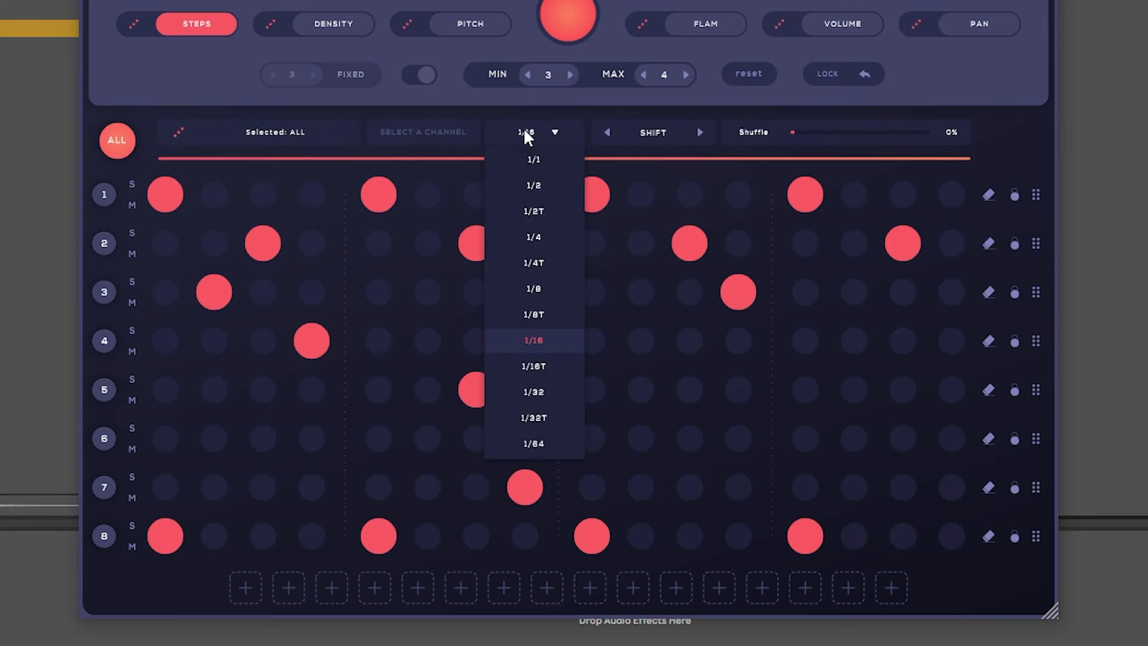
pyautogui.click(534, 290)
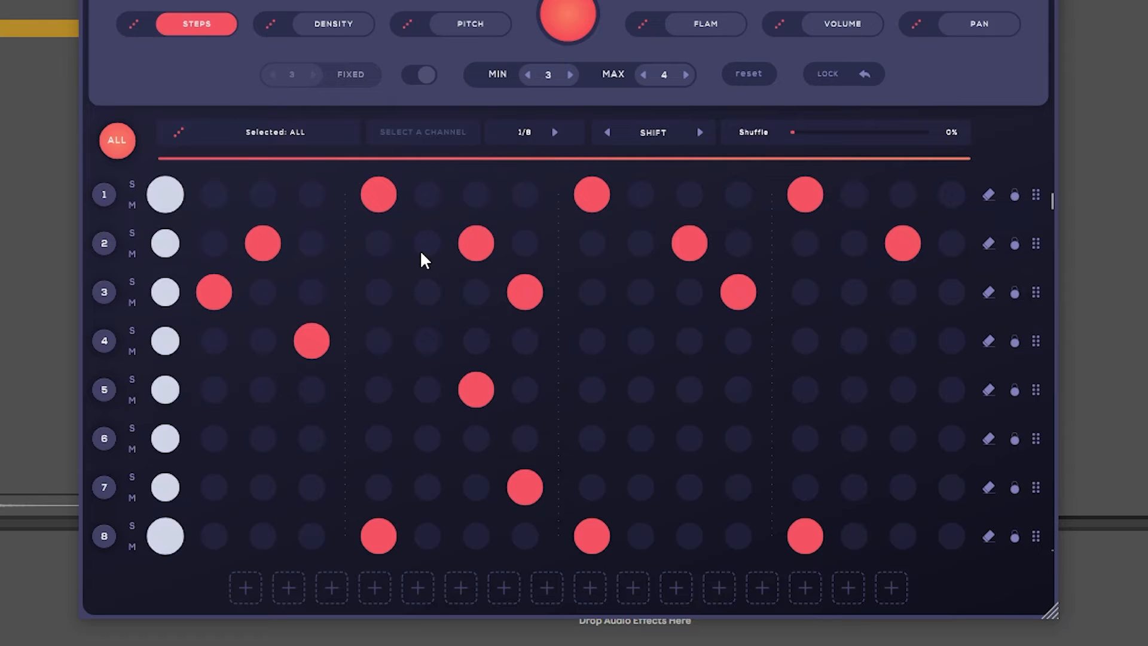
pyautogui.click(525, 151)
pyautogui.click(530, 336)
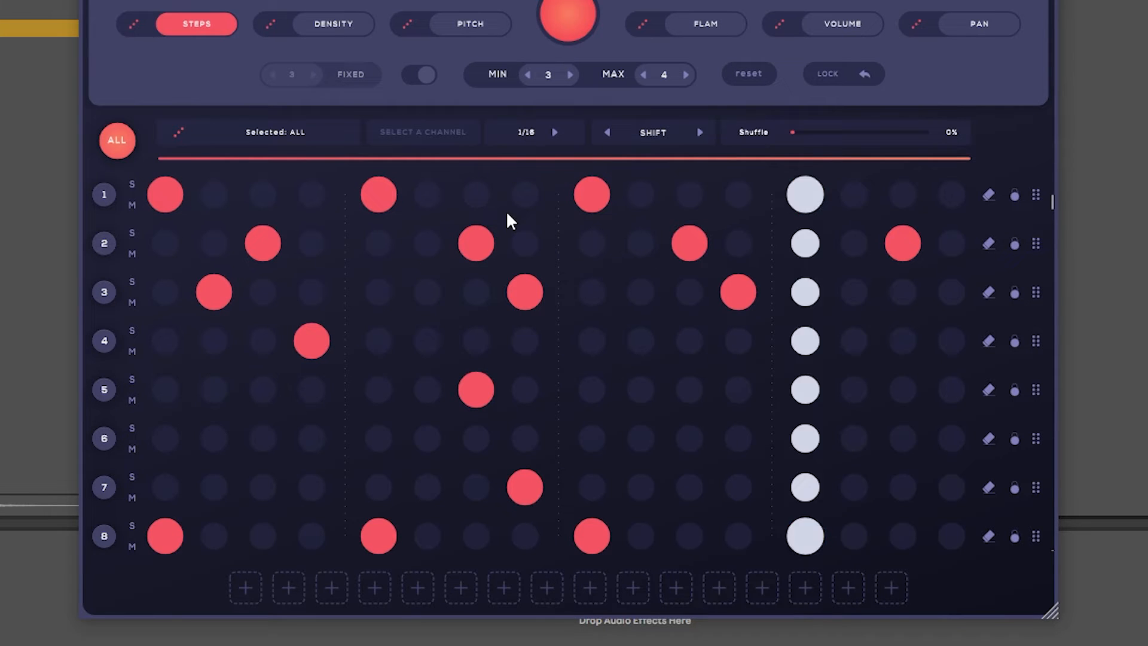
# Step: Shift the pattern of all channels four steps forward and four steps back again
pyautogui.click(701, 132)
pyautogui.click(701, 132)
pyautogui.click(701, 133)
pyautogui.click(701, 132)
pyautogui.click(607, 133)
pyautogui.click(607, 132)
pyautogui.click(607, 132)
pyautogui.click(607, 132)
# Step: Fill all 16 steps of channel 6 with hits and raise the shuffle amount to 54%
pyautogui.click(104, 438)
pyautogui.click(165, 438)
pyautogui.click(214, 438)
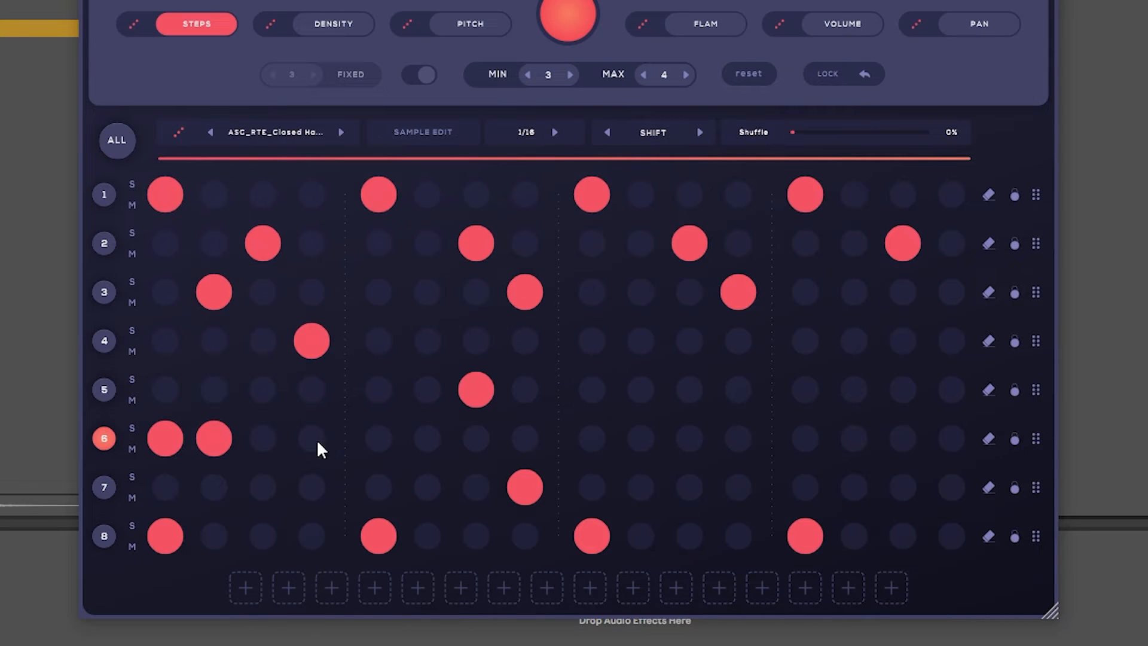
pyautogui.moveTo(319, 450); pyautogui.dragTo(930, 433)
pyautogui.moveTo(798, 129); pyautogui.dragTo(891, 133)
# Step: Shorten the pattern length of all channels to 8 steps during playback and extend it back to 16 steps
pyautogui.moveTo(969, 159); pyautogui.dragTo(556, 174)
pyautogui.moveTo(232, 164); pyautogui.dragTo(159, 160)
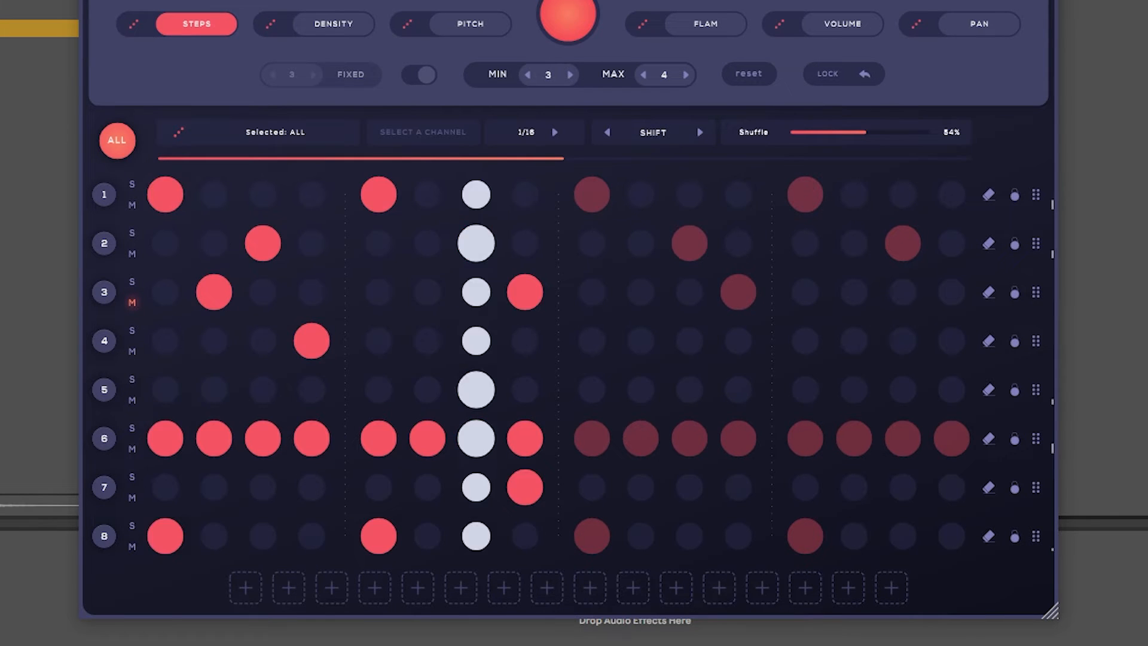
pyautogui.moveTo(556, 157); pyautogui.dragTo(969, 159)
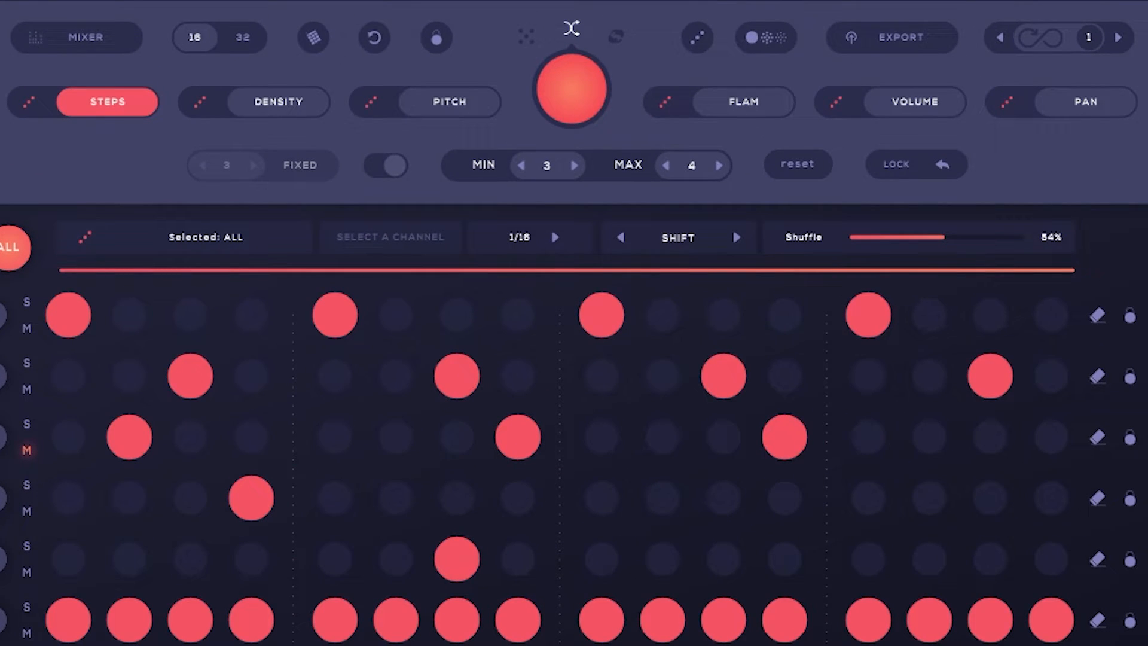
# Step: Build a four-step pattern with hits on channels 1, 2, 3, 4 and 6, and solo channel 3
pyautogui.click(190, 276)
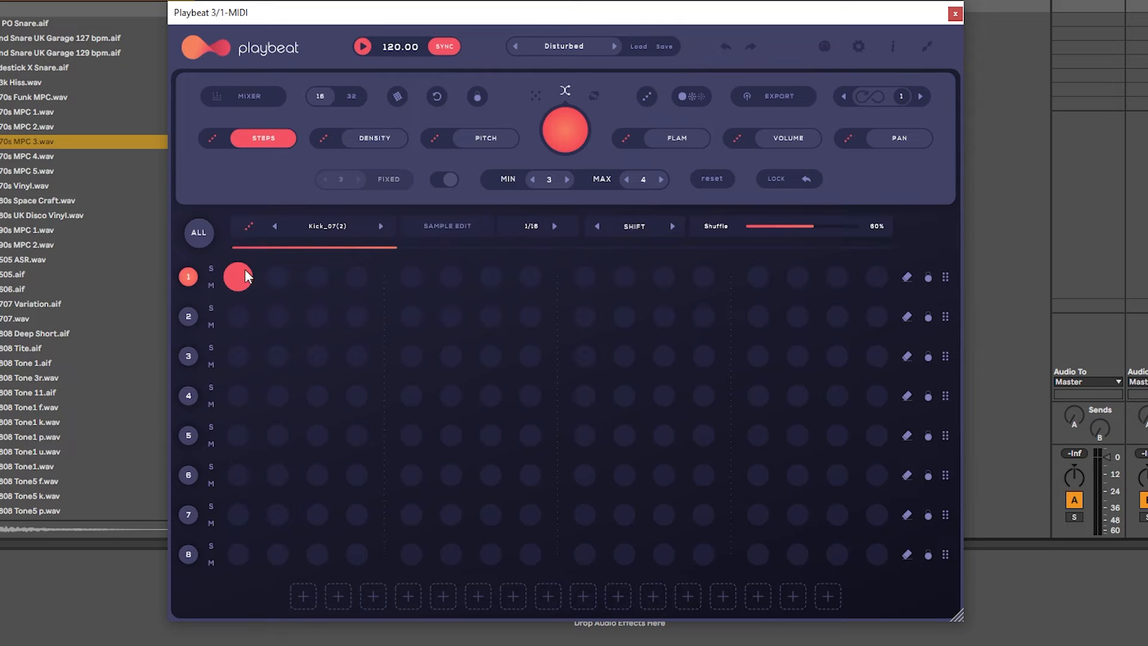
pyautogui.click(244, 325)
pyautogui.moveTo(842, 252); pyautogui.dragTo(332, 258)
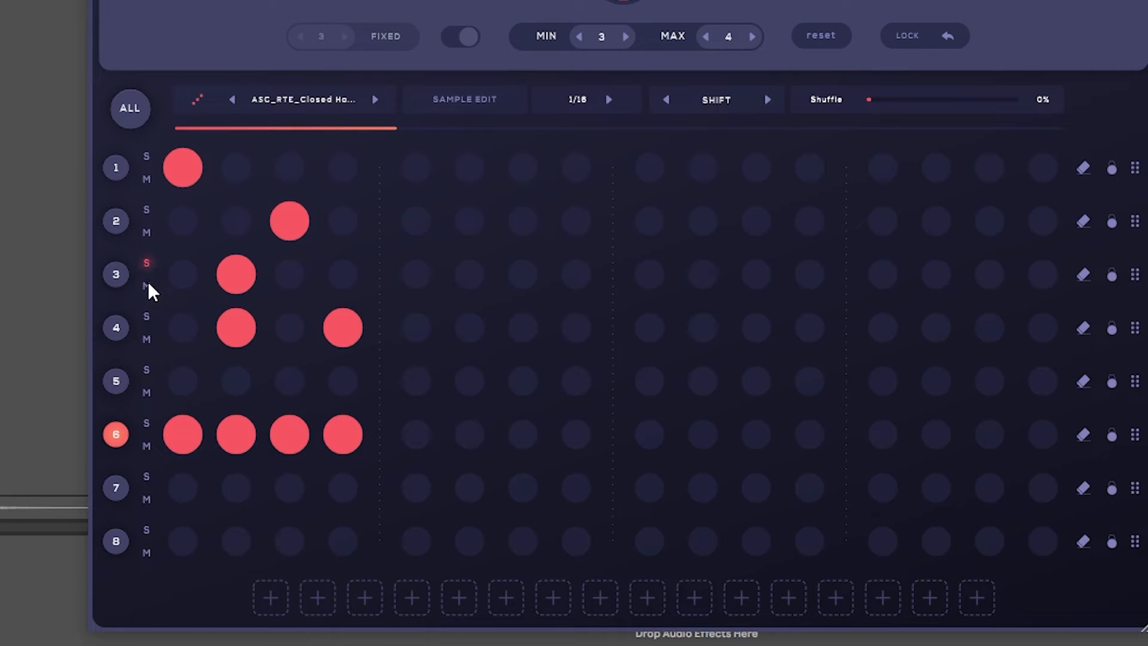
pyautogui.click(147, 263)
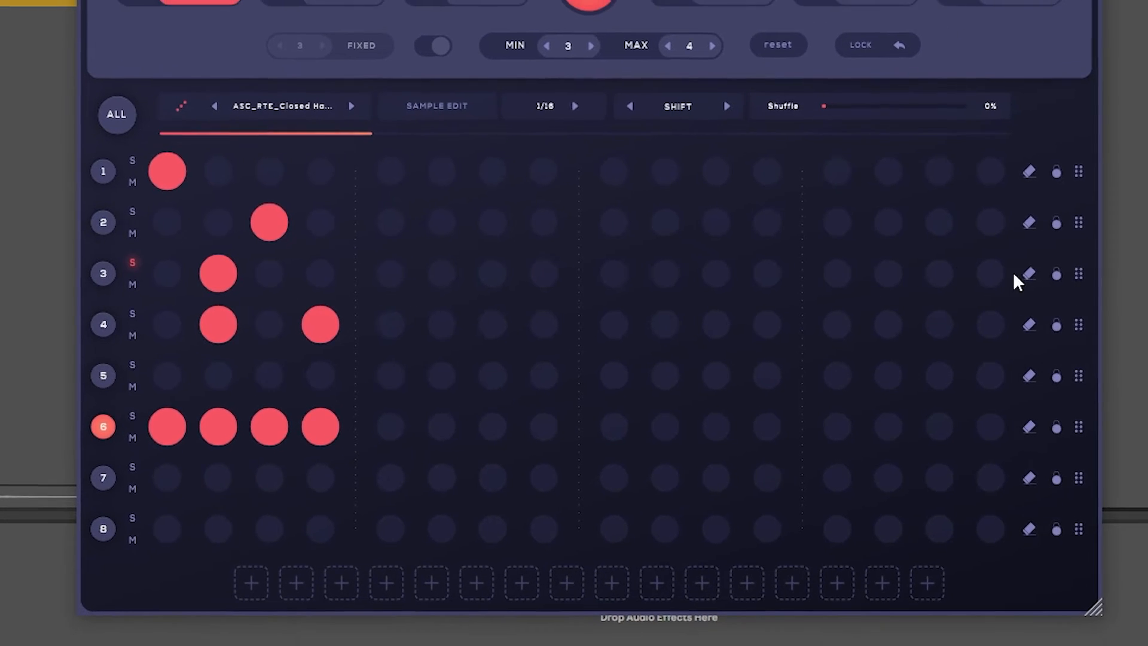
pyautogui.moveTo(1013, 317); pyautogui.dragTo(1018, 367)
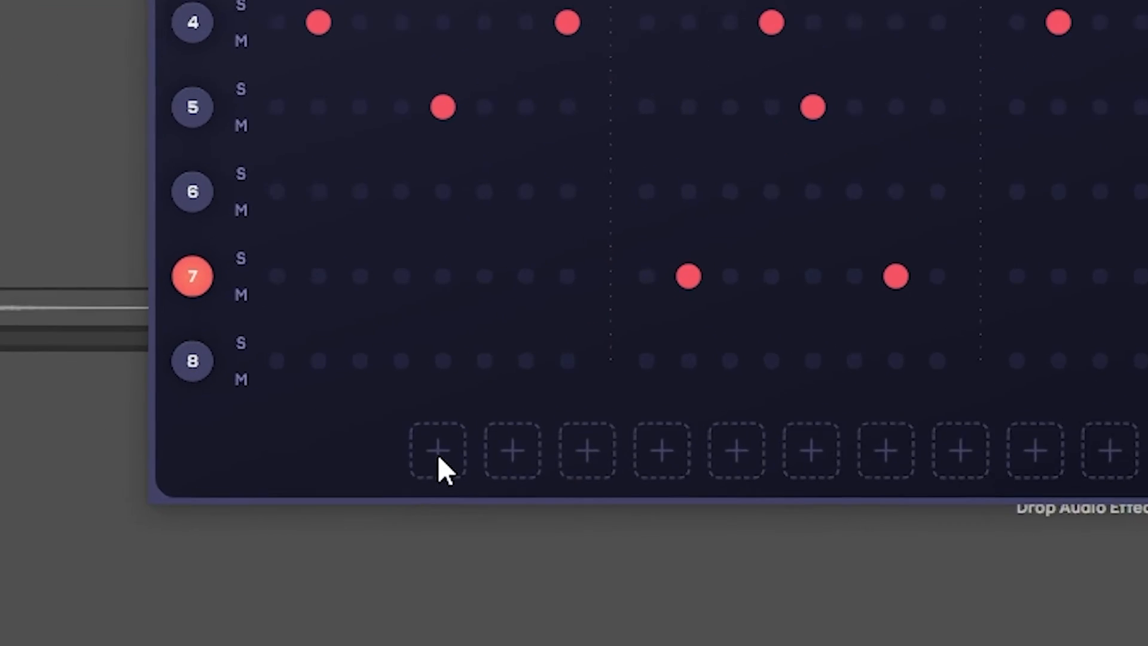
# Step: Store the 32-step pattern and variations of it in pattern slots 1 to 3, and recall slot 1 during playback
pyautogui.click(308, 587)
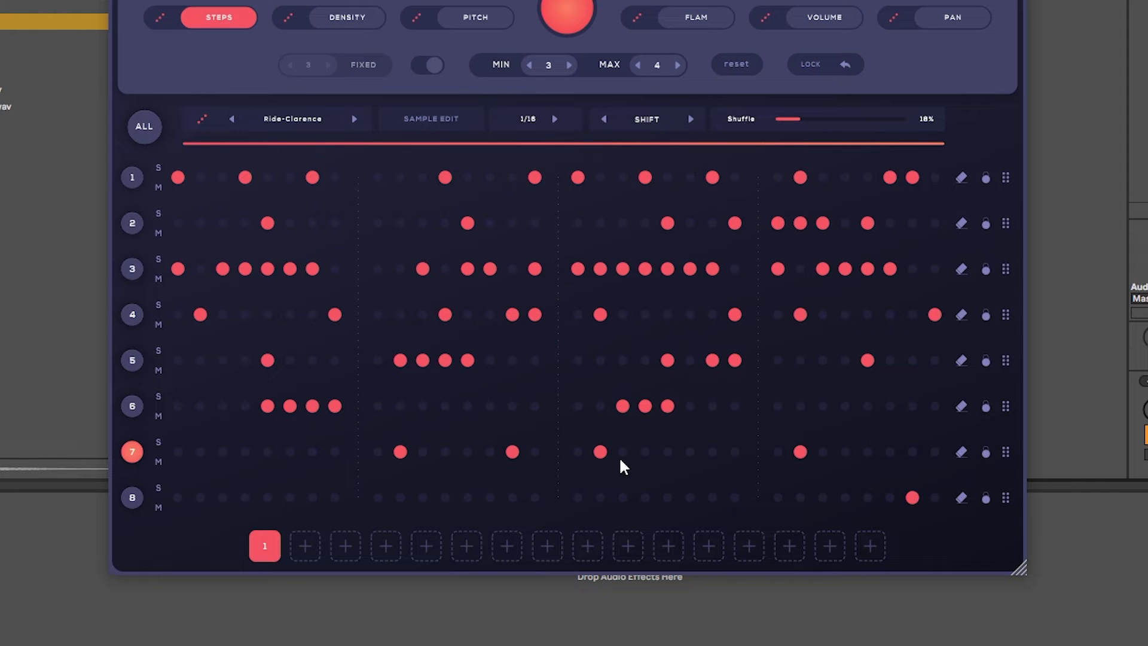
pyautogui.click(263, 545)
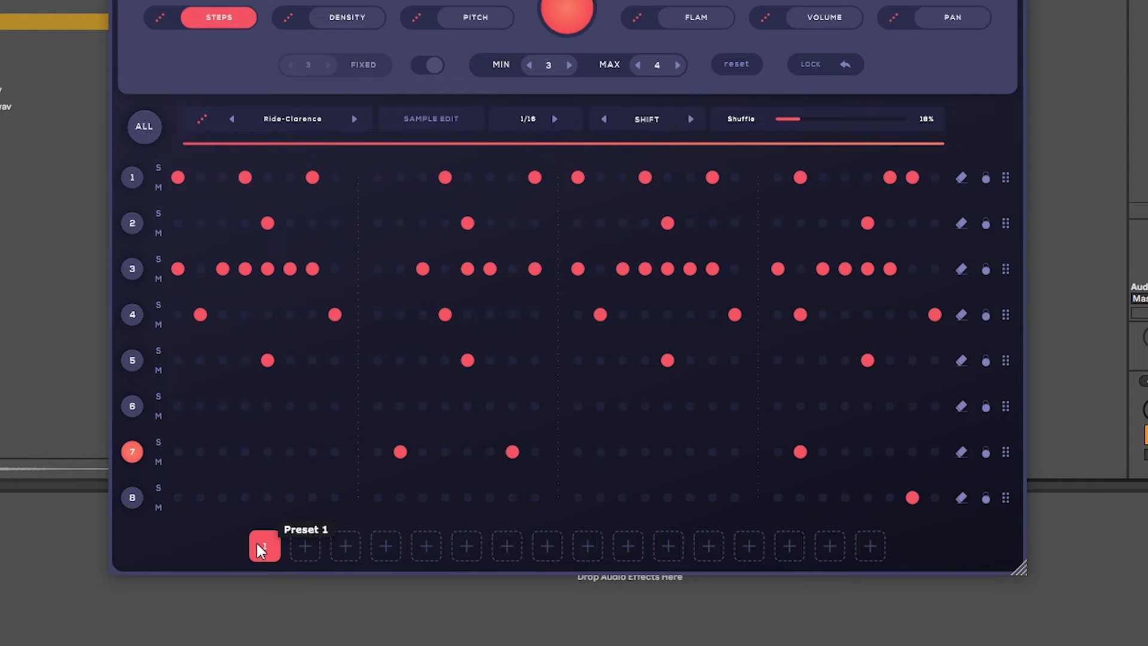
pyautogui.click(304, 548)
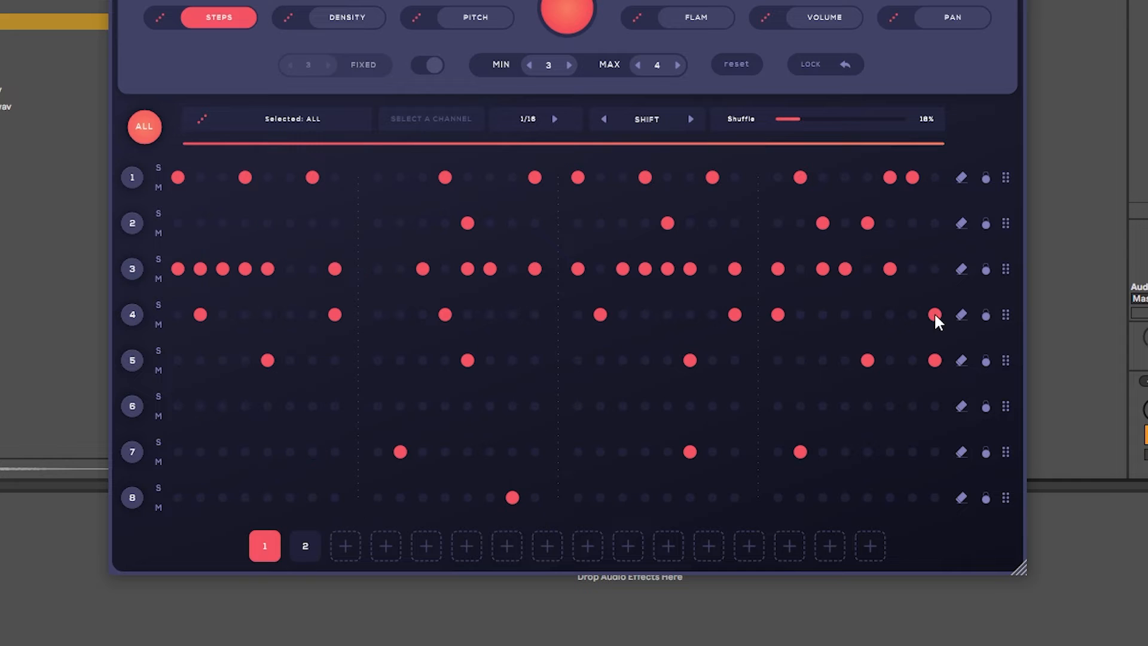
pyautogui.click(267, 542)
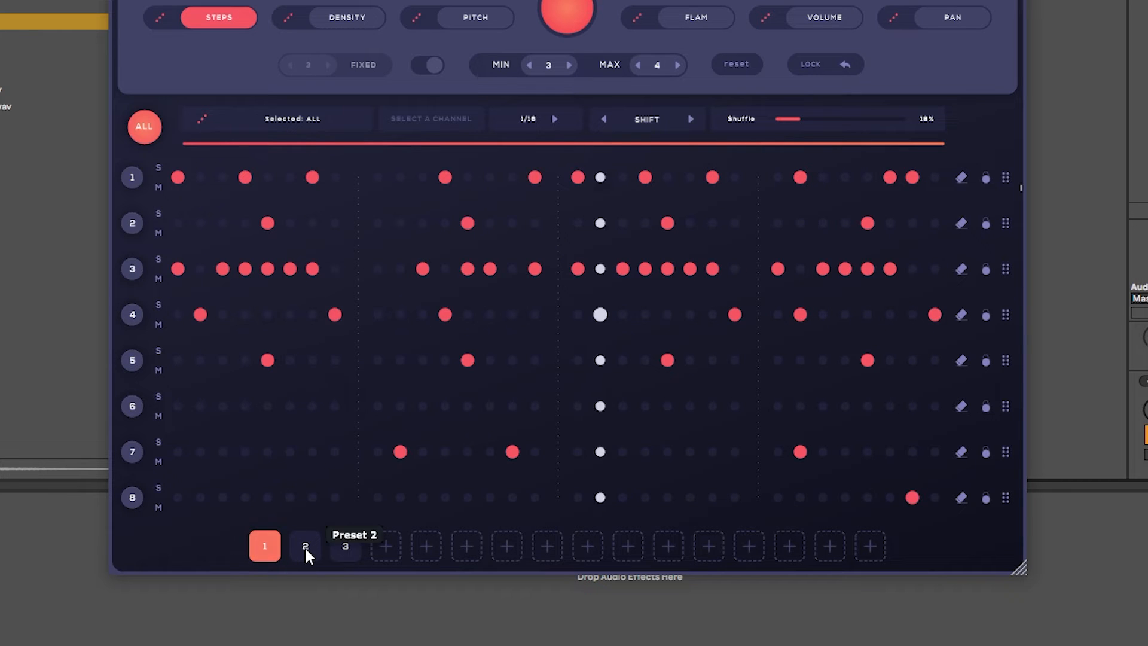
# Step: Recall the stored patterns in slots 1, 2 and 3 in turn to switch between the variations
pyautogui.click(304, 546)
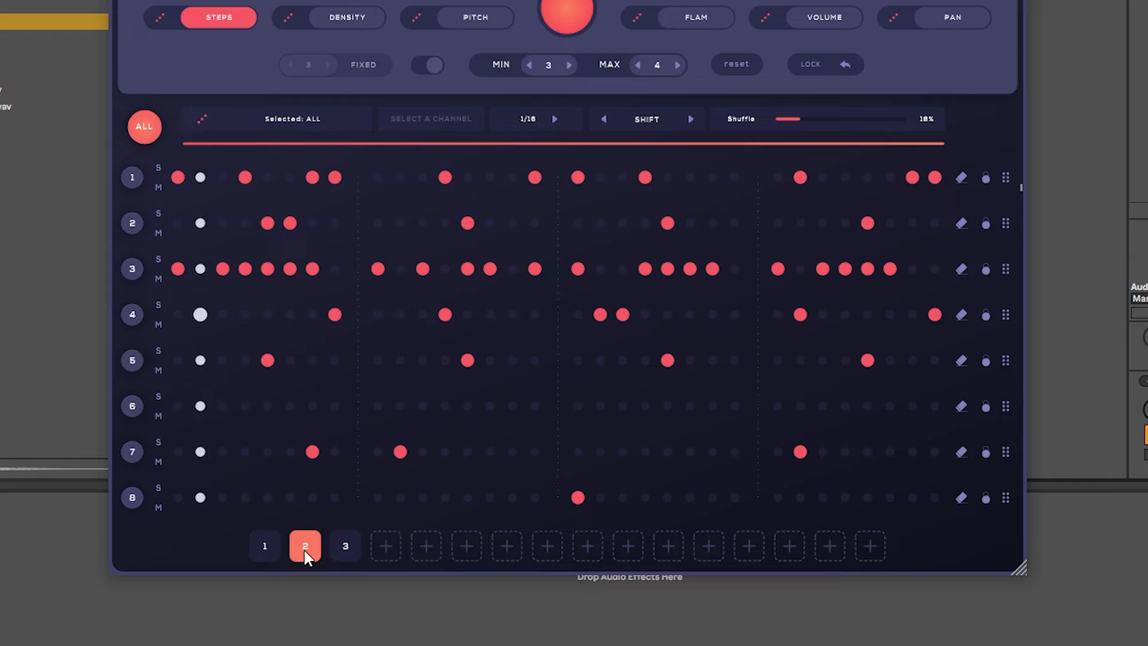
pyautogui.click(344, 551)
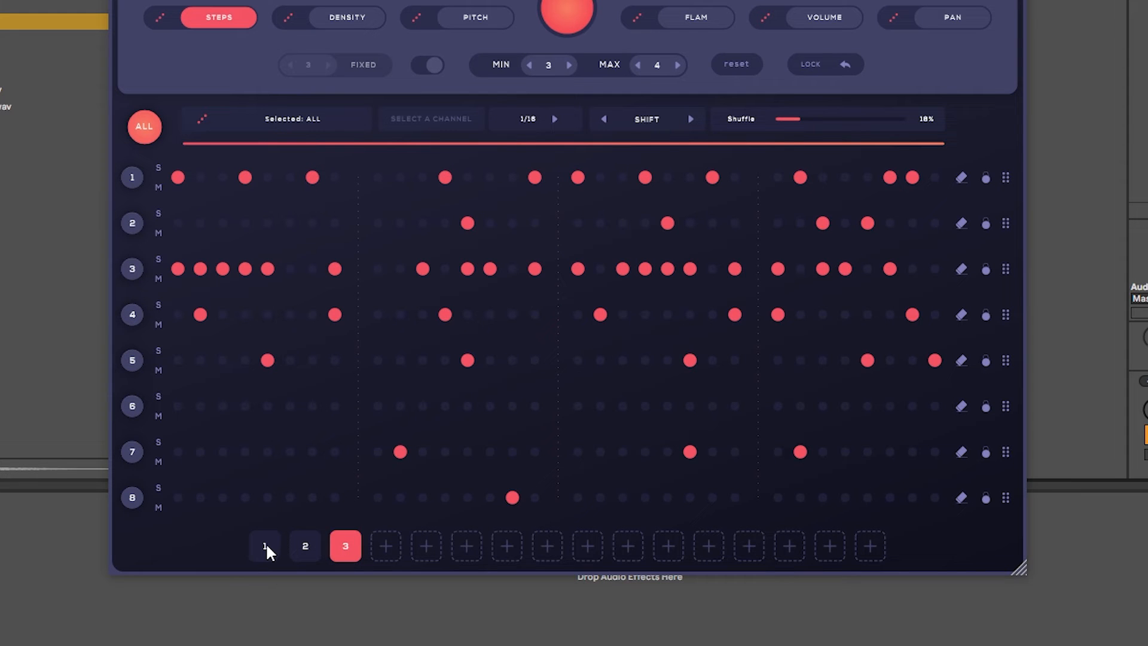
pyautogui.click(265, 544)
pyautogui.click(302, 544)
pyautogui.click(343, 546)
pyautogui.click(276, 547)
pyautogui.click(297, 545)
pyautogui.click(344, 548)
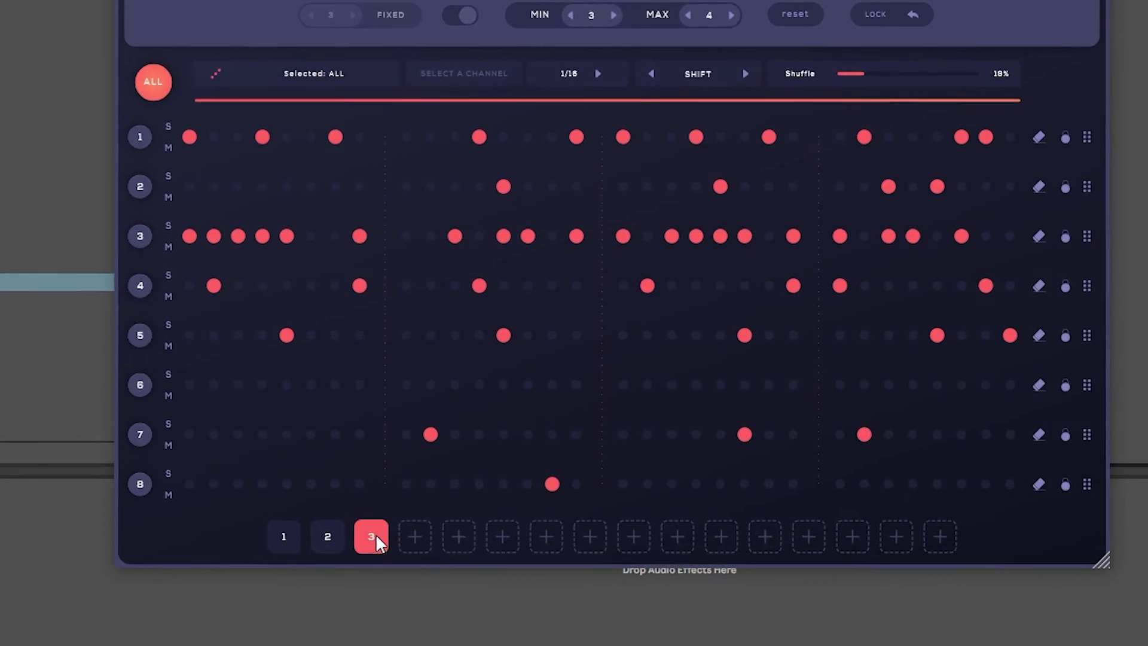
pyautogui.click(312, 546)
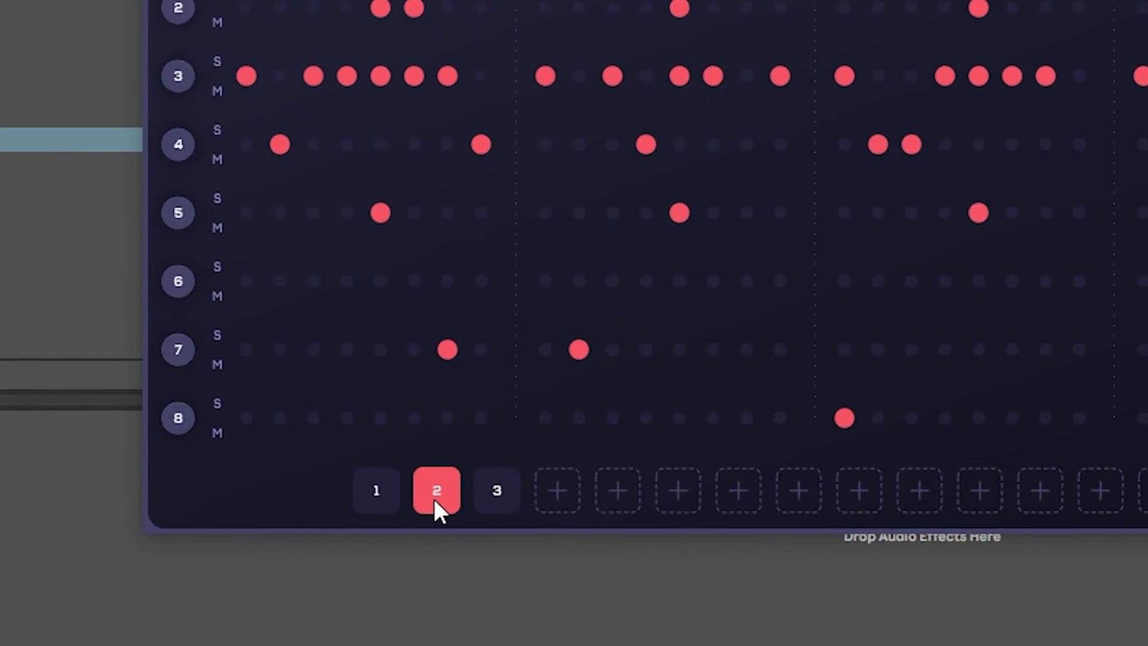
pyautogui.click(351, 503)
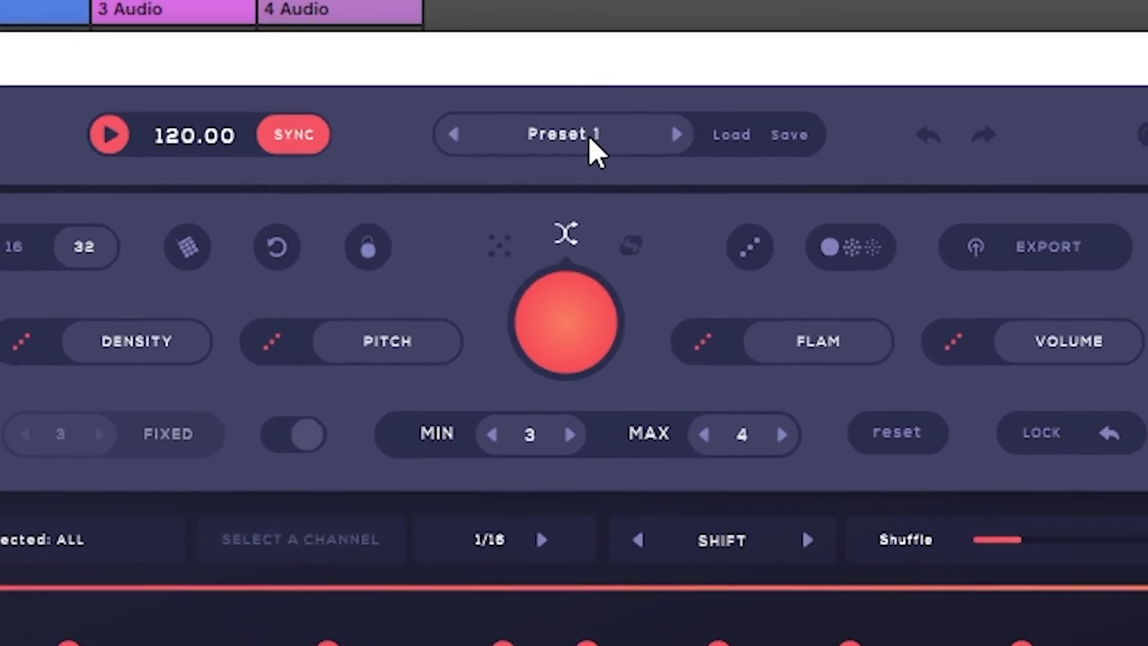
# Step: Open the preset browser, expand Preset 1 and tag it with the genres Hip Hop and Breakbeat
pyautogui.click(583, 137)
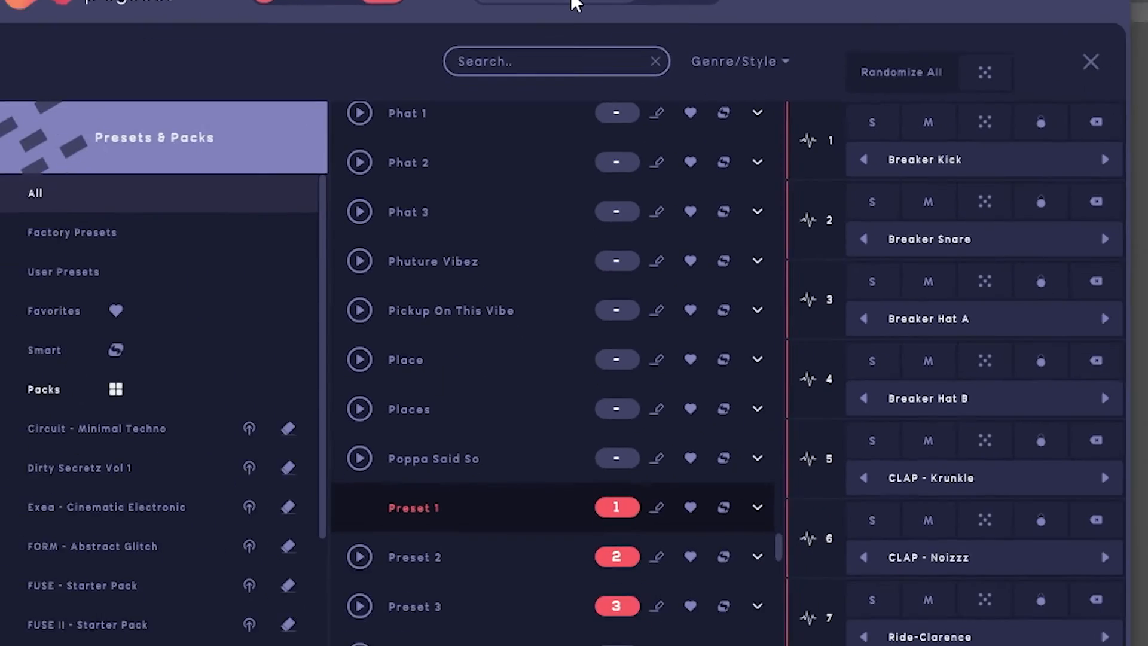
pyautogui.click(693, 375)
pyautogui.press('Return')
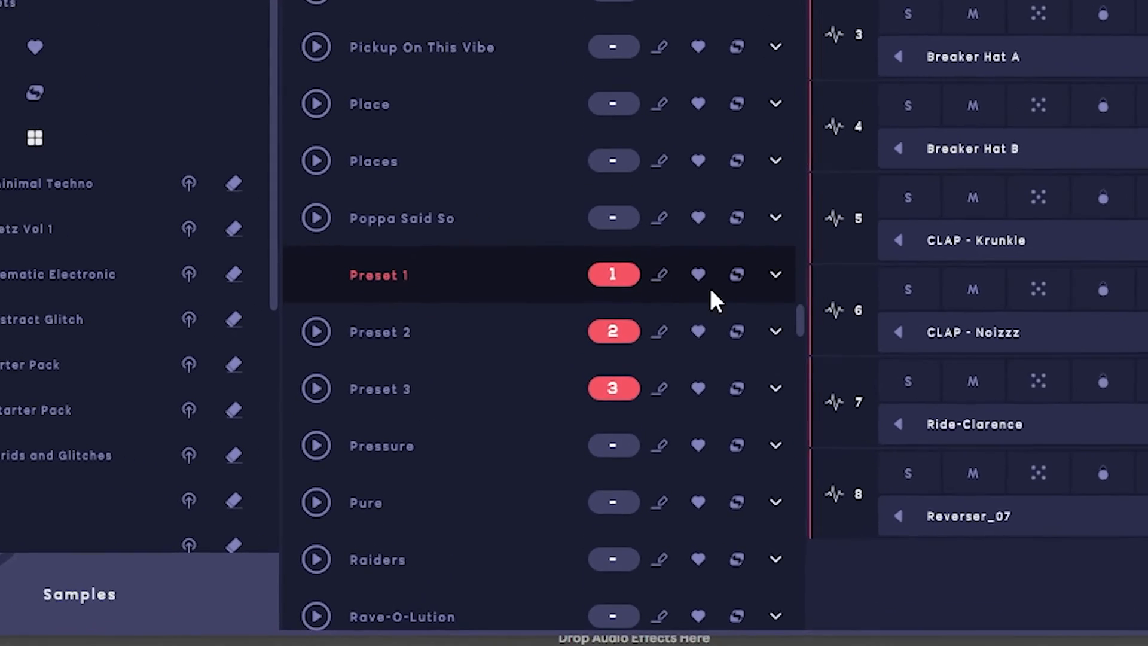
pyautogui.click(746, 312)
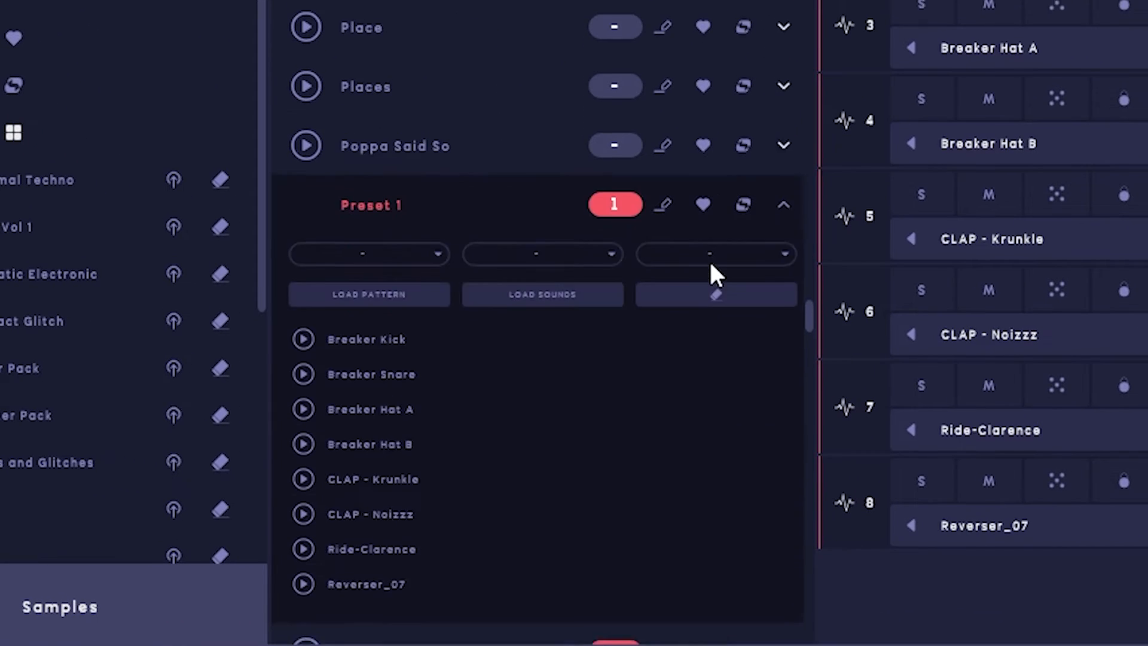
pyautogui.scroll(-3, 710, 266)
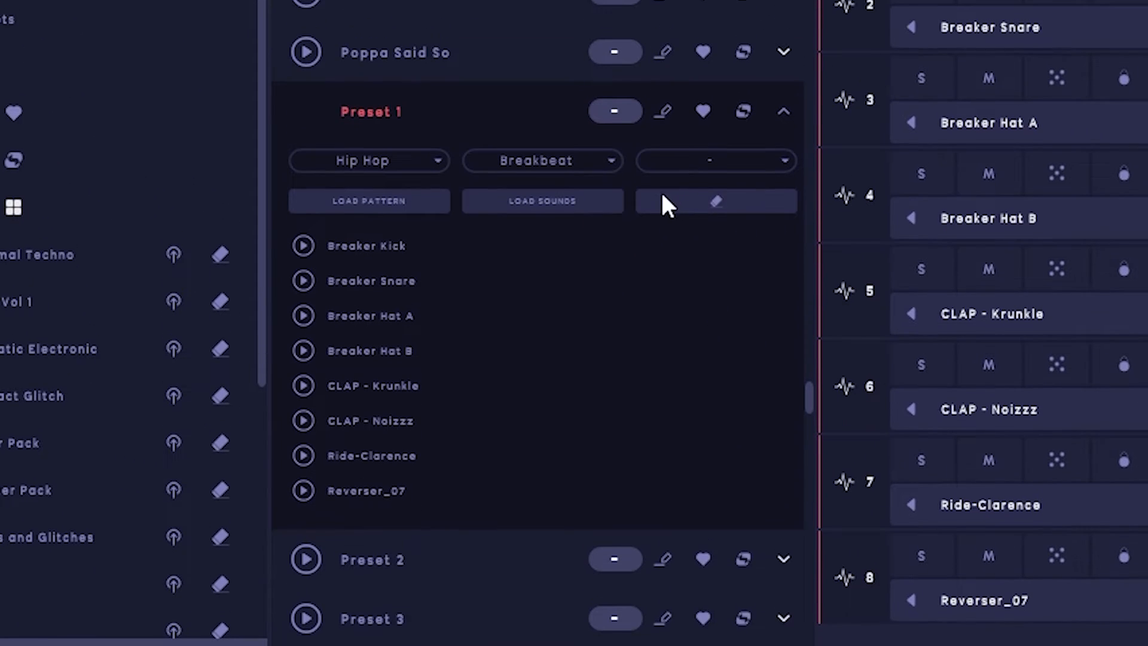
pyautogui.click(701, 218)
pyautogui.click(782, 353)
pyautogui.scroll(-3, 721, 356)
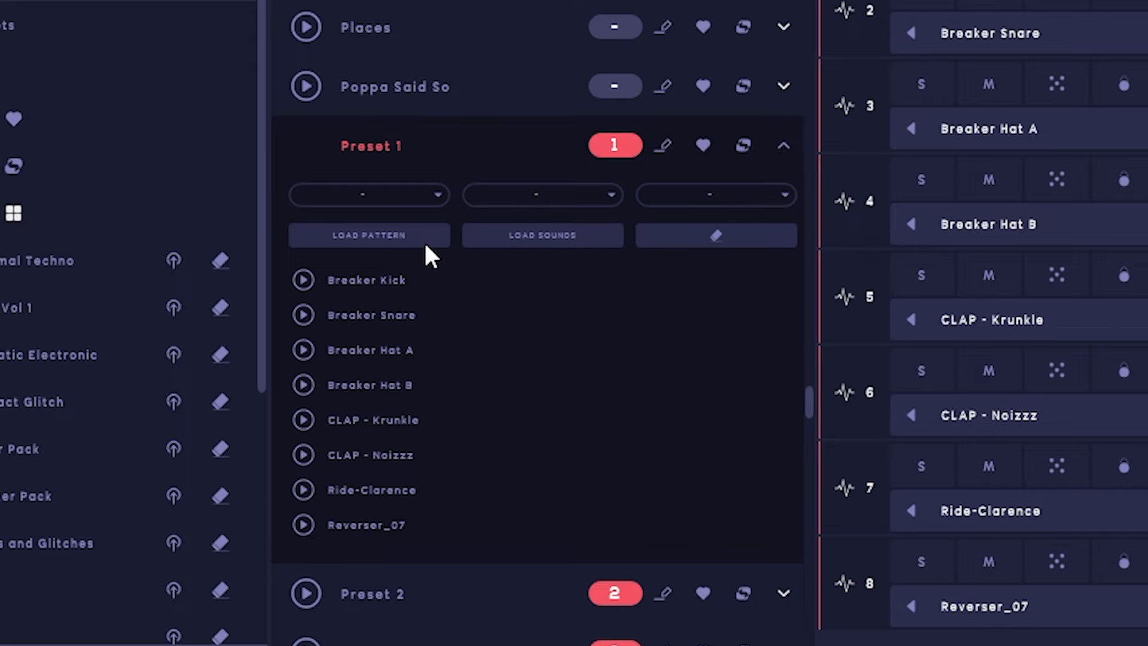
pyautogui.click(380, 193)
pyautogui.click(484, 555)
pyautogui.click(520, 195)
pyautogui.click(544, 463)
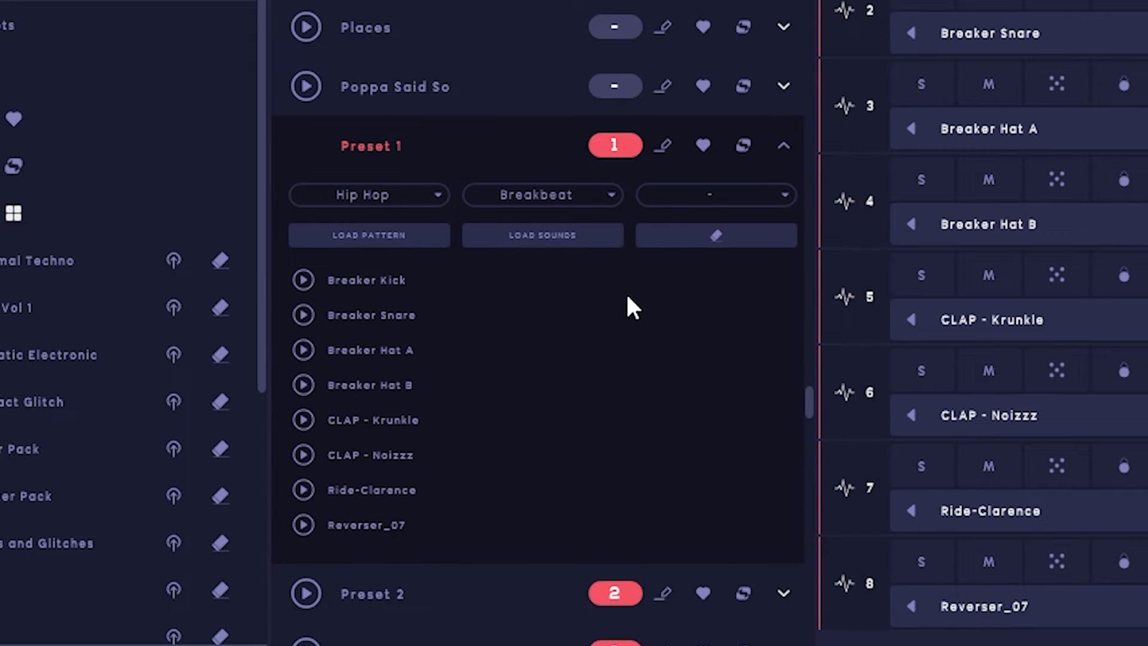
# Step: Assign Preset 1 to pattern slot 10 and clear its slot assignment
pyautogui.click(616, 119)
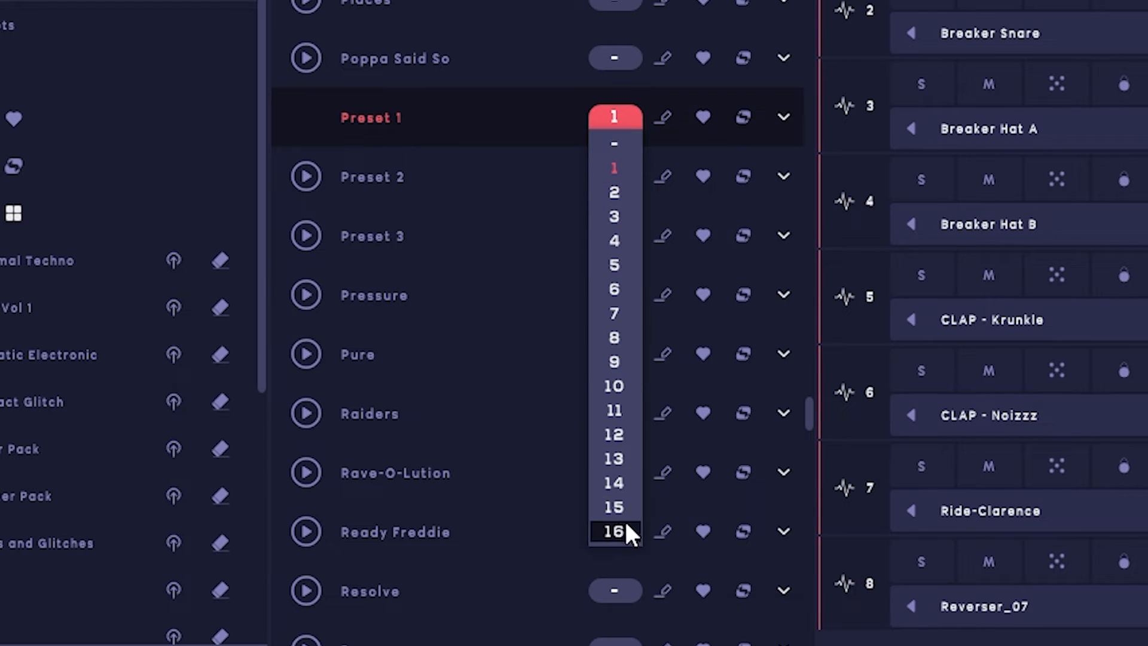
pyautogui.click(615, 386)
pyautogui.click(611, 117)
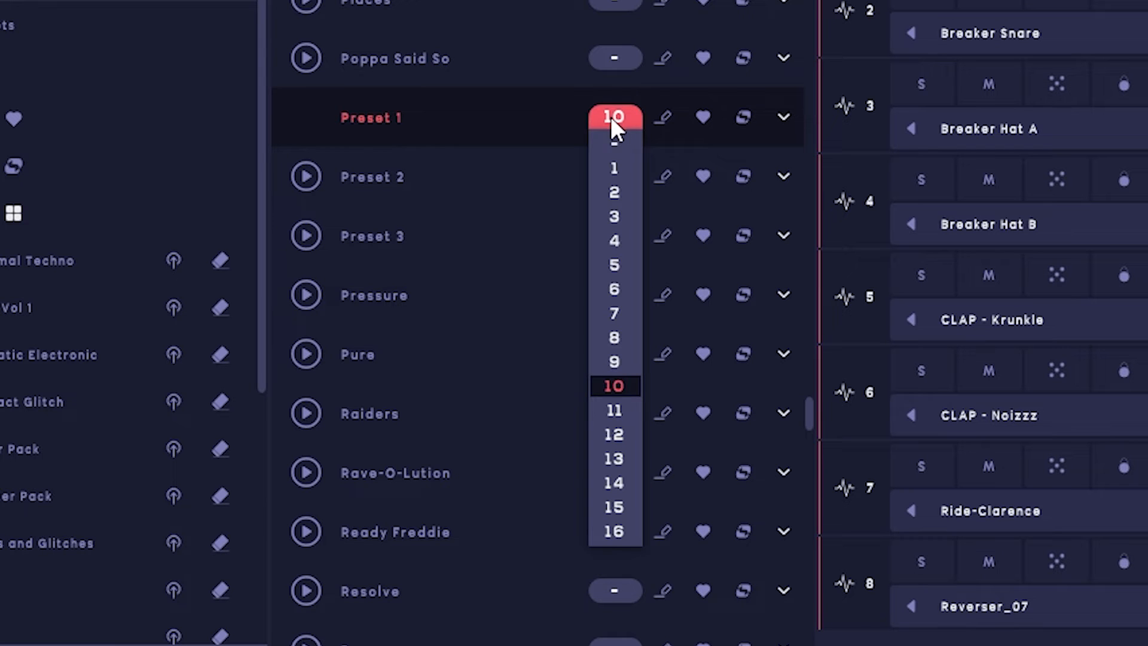
pyautogui.click(609, 143)
# Step: Assign Preset 2 to pattern slot 1, and clear the slot assignments of Preset 2 and Preset 3
pyautogui.click(613, 176)
pyautogui.click(614, 227)
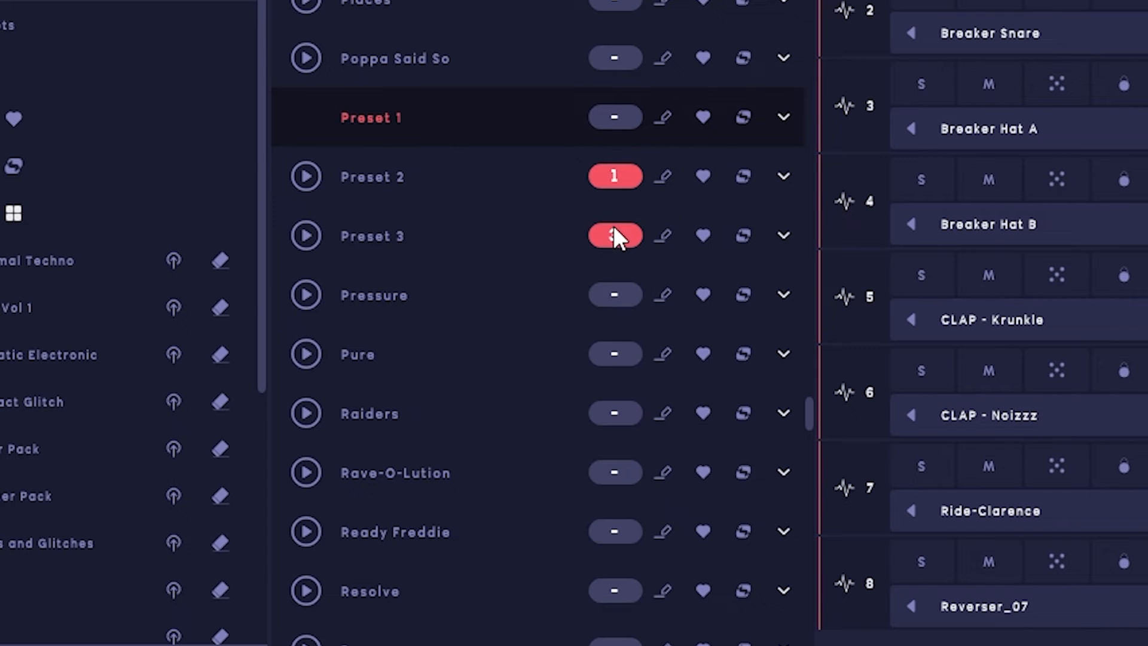
pyautogui.click(614, 176)
pyautogui.click(621, 203)
pyautogui.click(619, 236)
pyautogui.click(619, 263)
# Step: Assign the presets Pressure, Pure and Raiders to pattern slots 1, 2 and 3
pyautogui.click(619, 274)
pyautogui.click(608, 344)
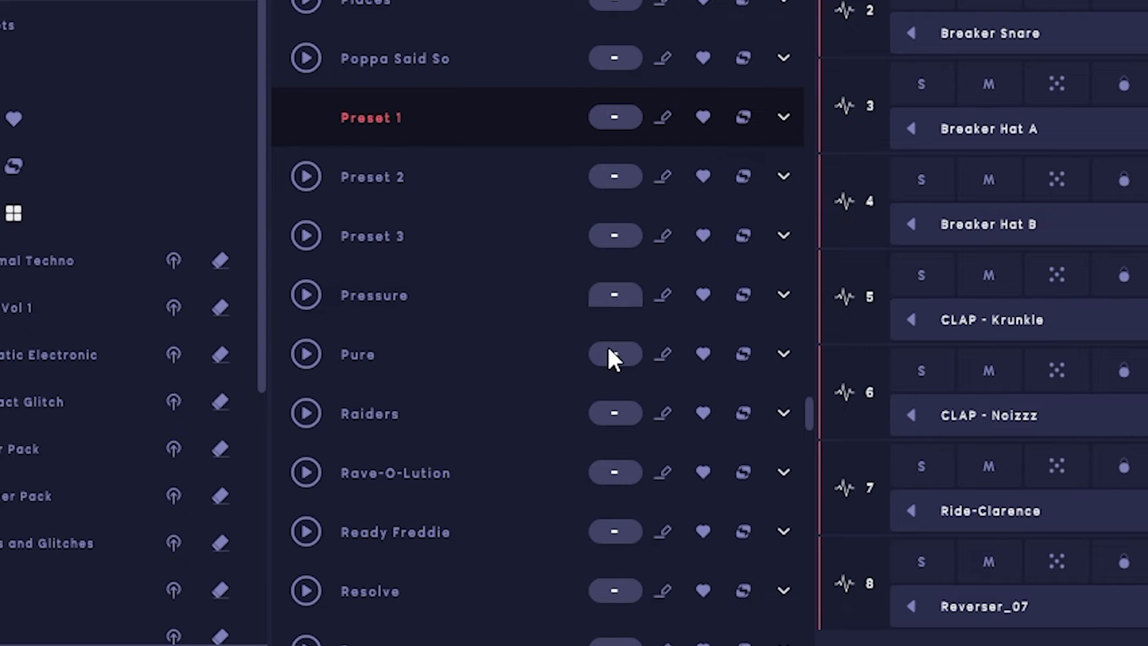
pyautogui.click(609, 354)
pyautogui.click(611, 428)
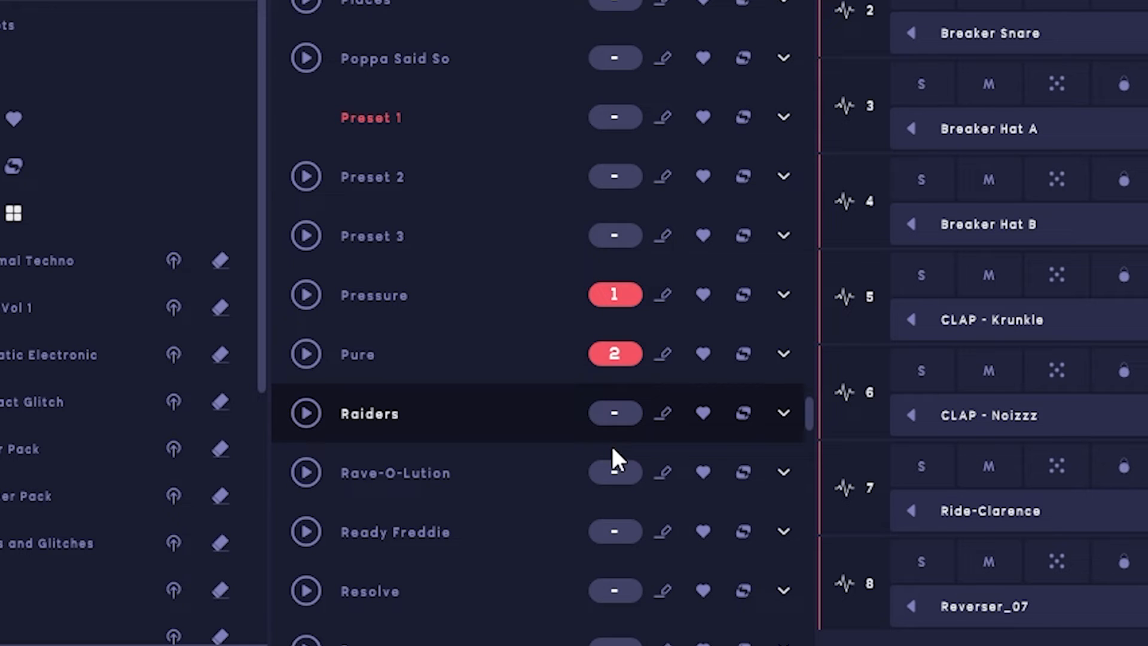
pyautogui.click(612, 418)
pyautogui.click(622, 514)
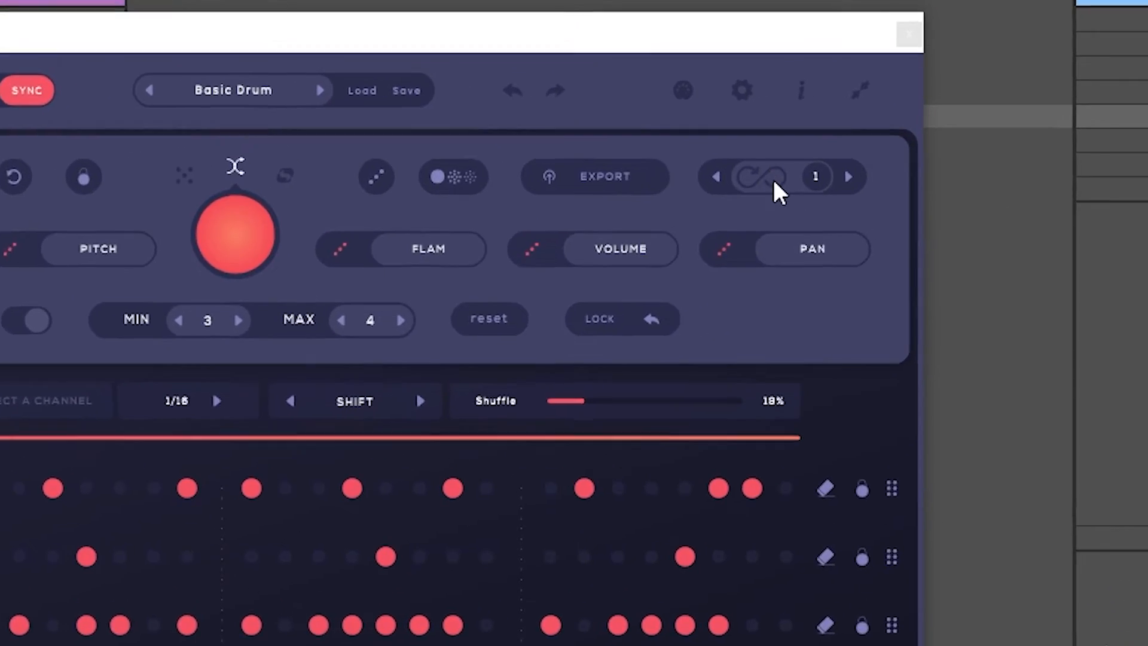
# Step: Enable the infinity remix mode and raise its cycle number to 4
pyautogui.click(698, 216)
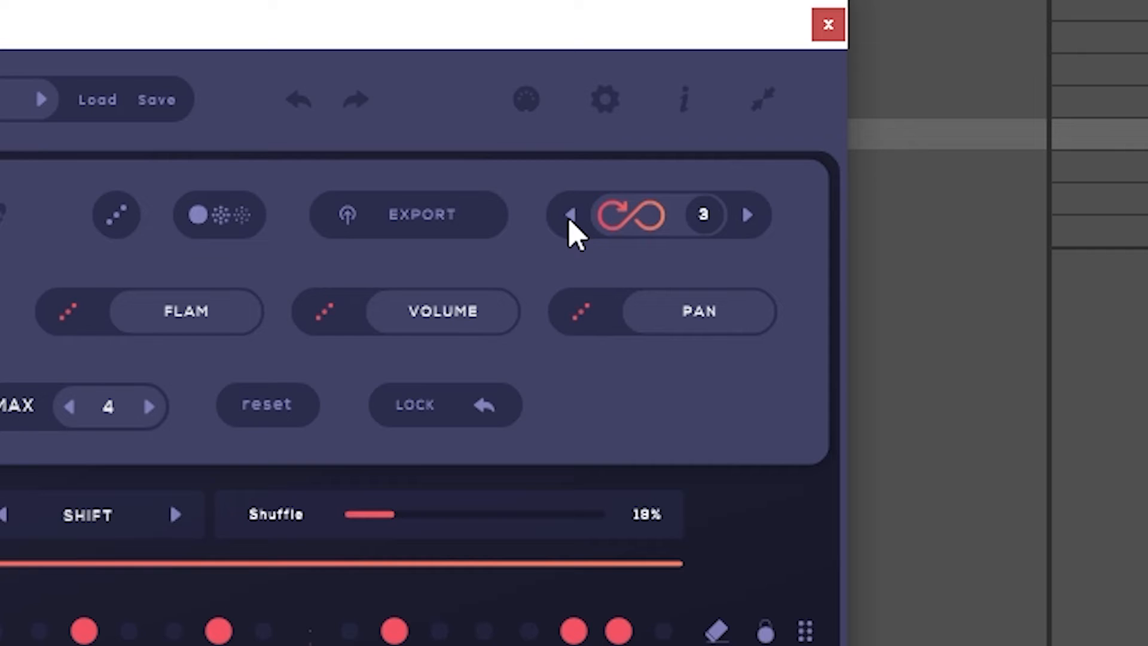
pyautogui.click(757, 225)
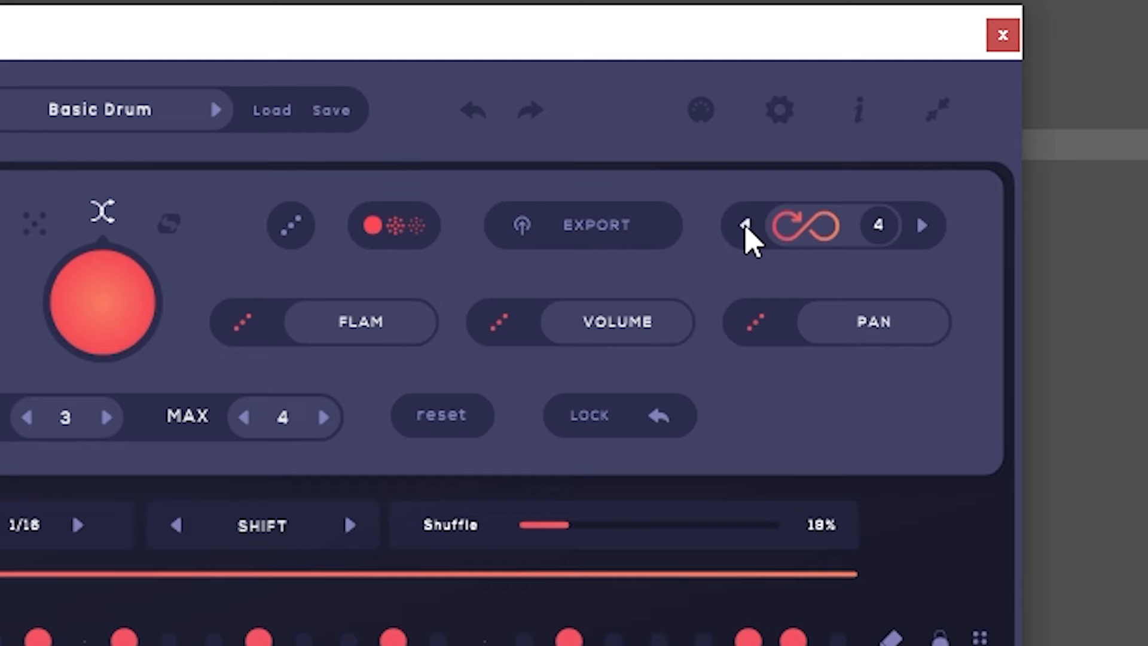
pyautogui.click(923, 225)
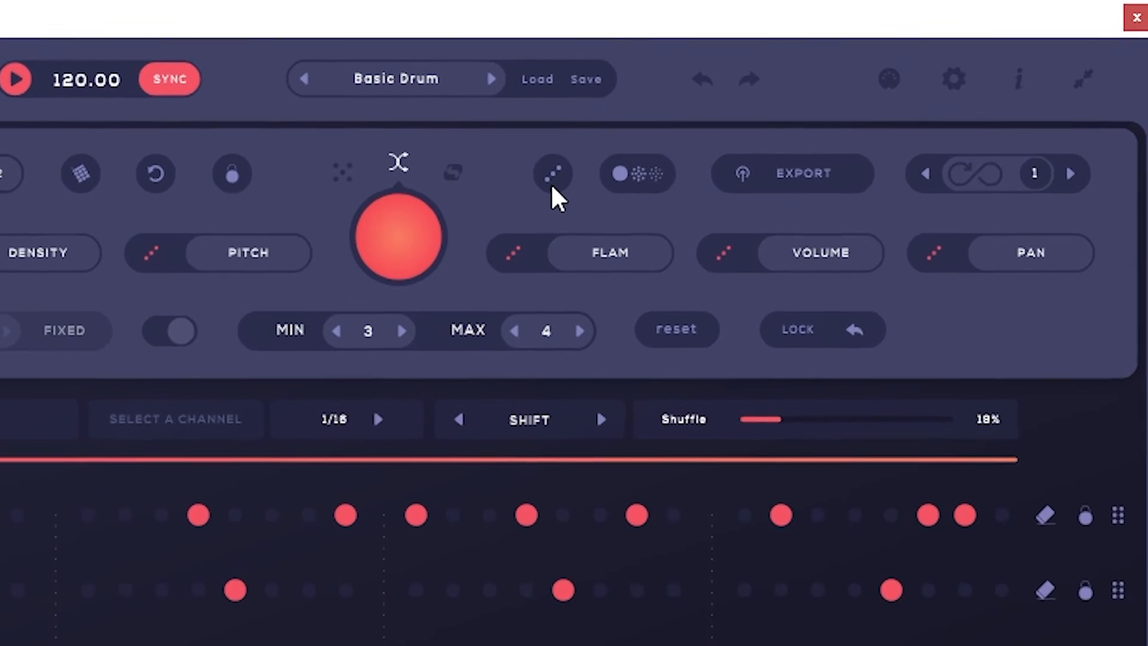
# Step: Randomize the Basic Drum pattern across all channels several times to generate new variations
pyautogui.click(551, 184)
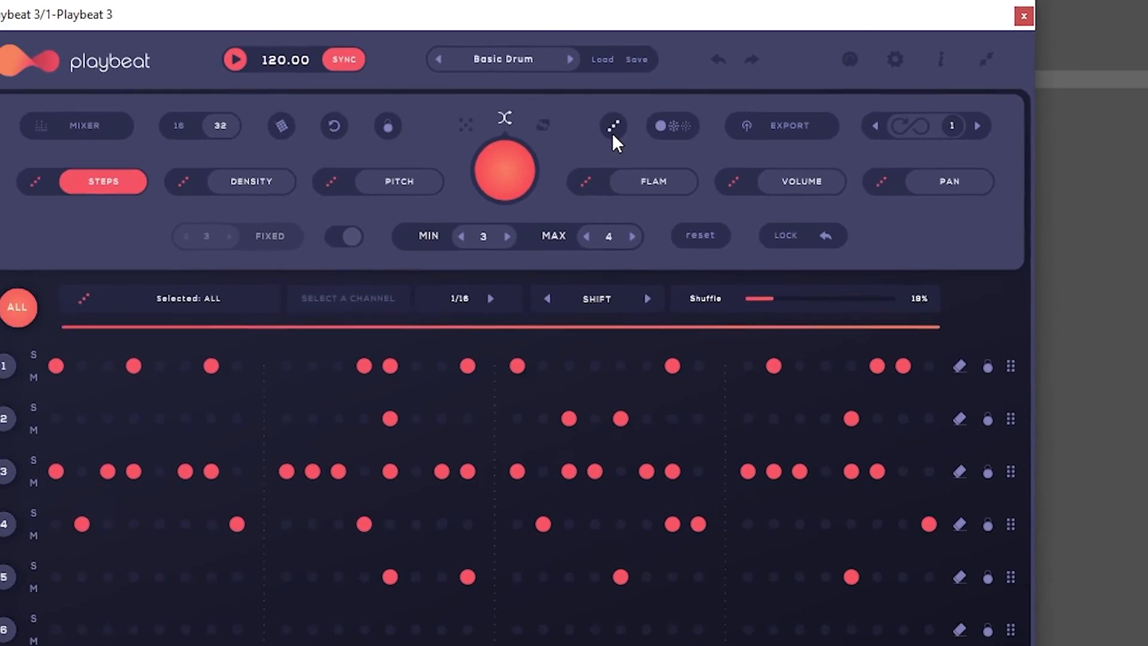
pyautogui.click(612, 132)
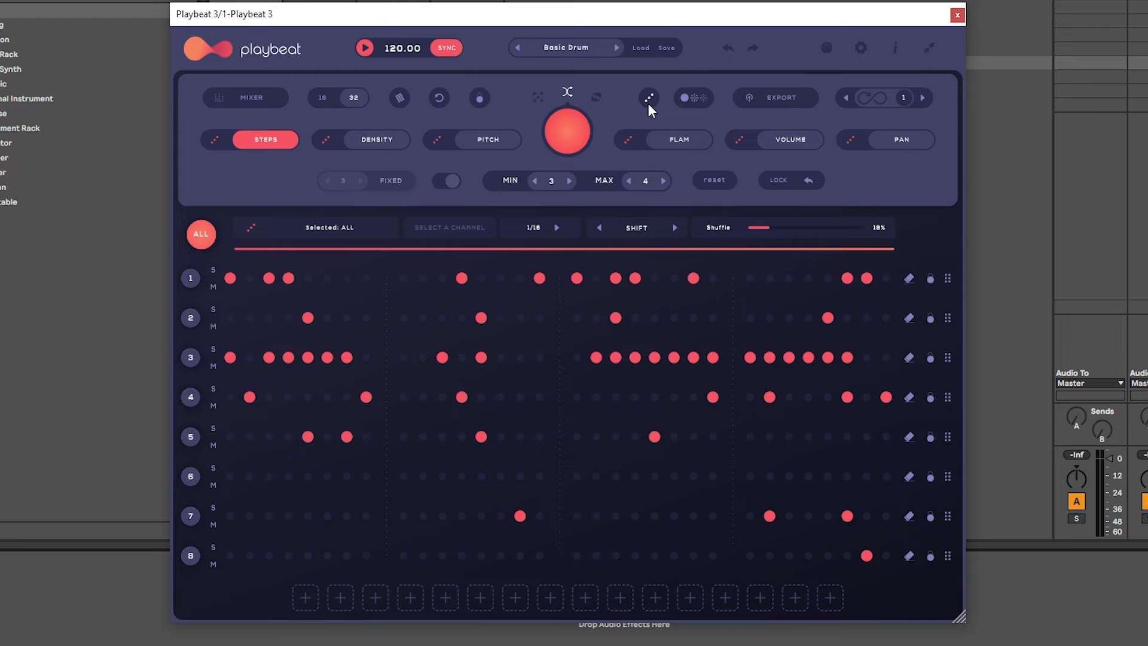
pyautogui.click(648, 103)
pyautogui.click(648, 103)
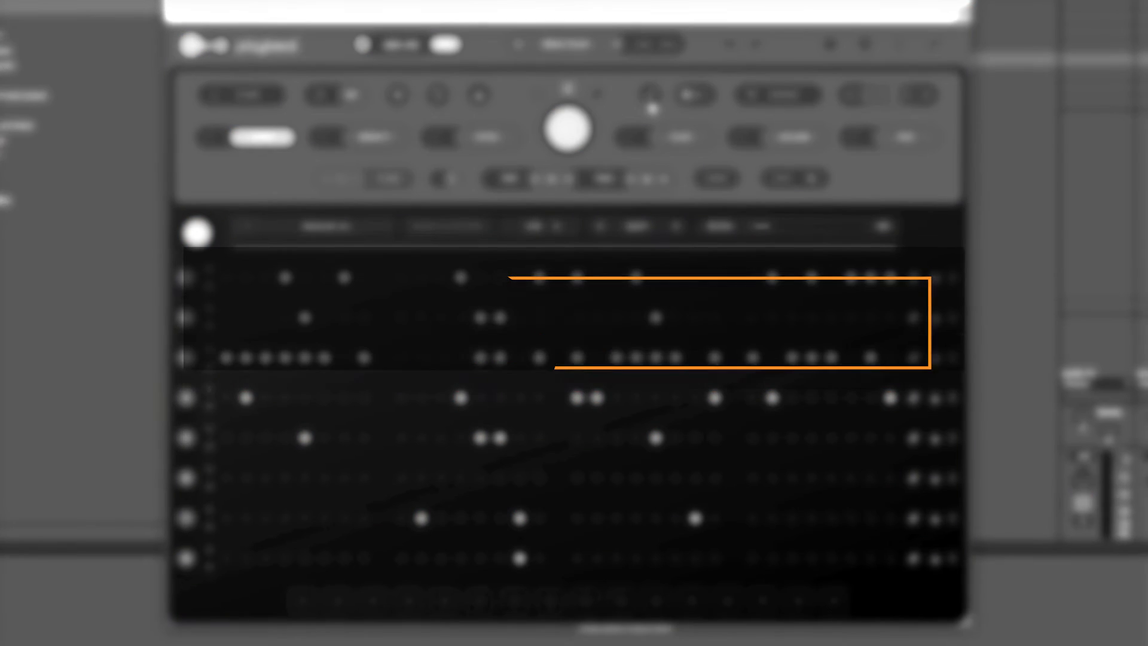
pyautogui.click(653, 106)
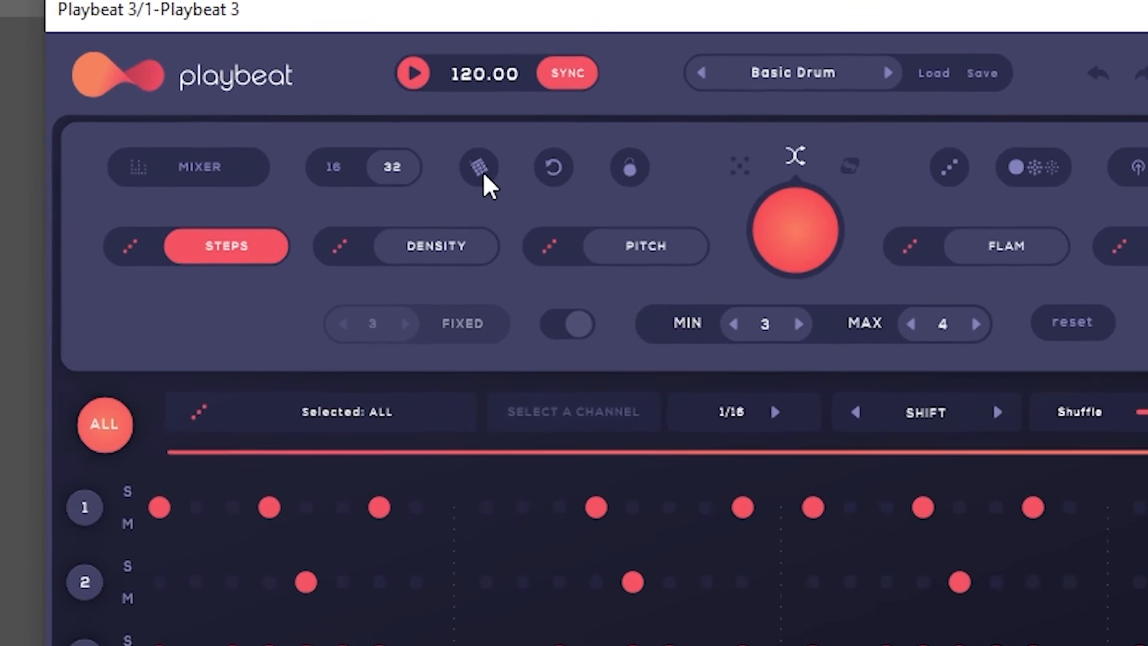
# Step: Open the pad view in Sample Trigger mode and play sample pads 1, 4, 5, 6, 7 and 8
pyautogui.click(481, 170)
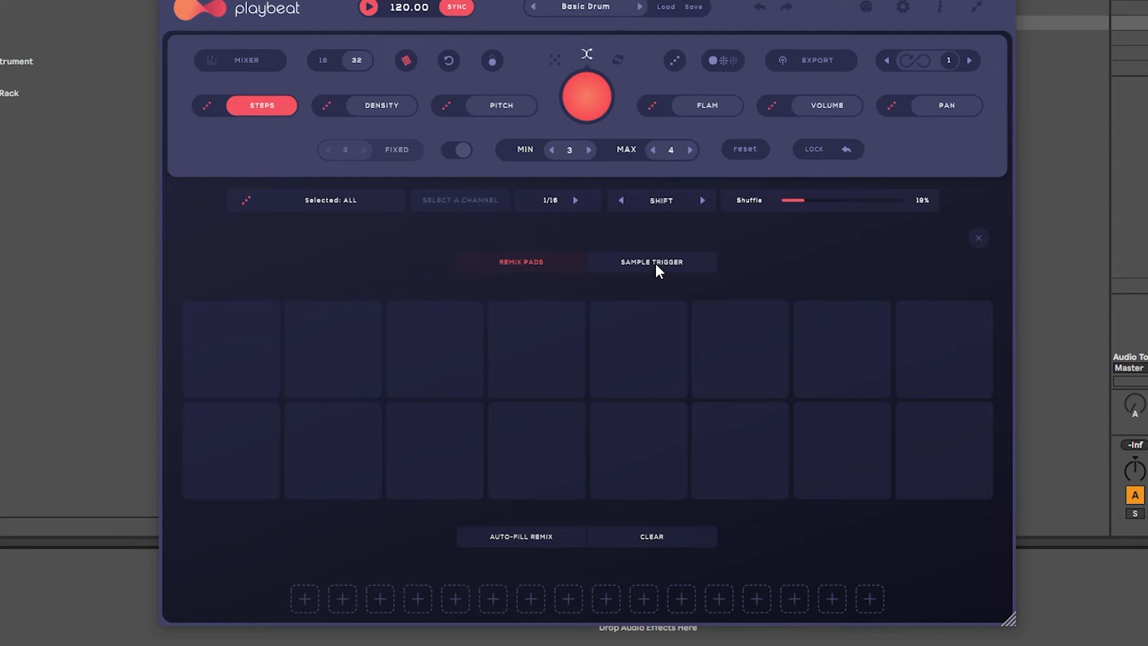
pyautogui.click(656, 264)
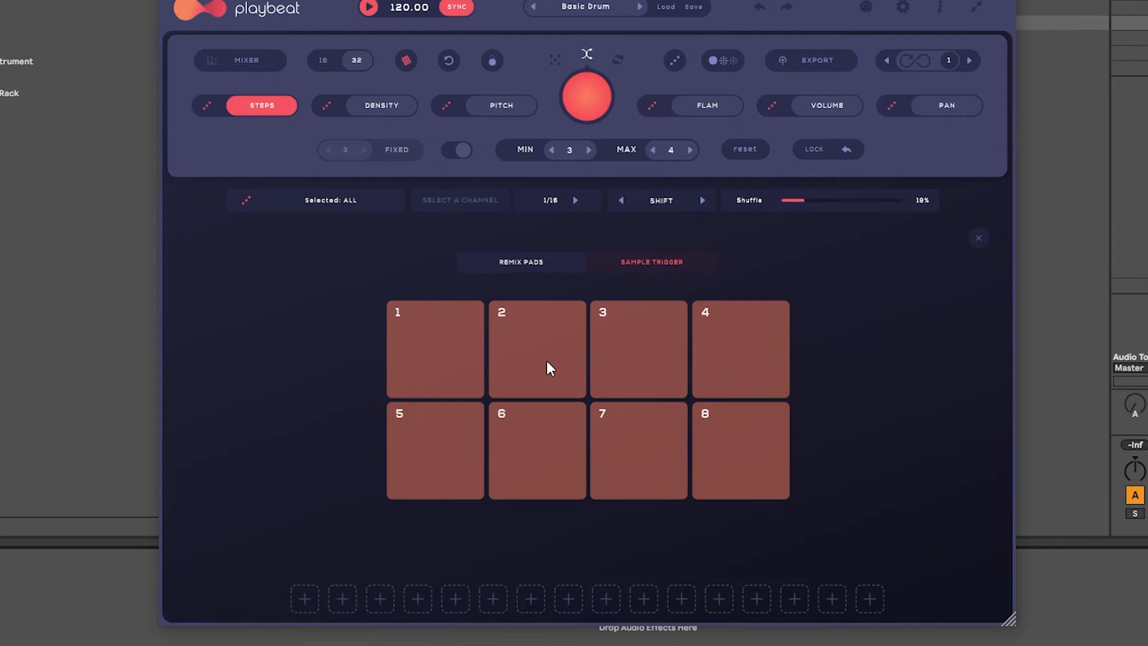
pyautogui.click(438, 362)
pyautogui.click(696, 356)
pyautogui.click(436, 441)
pyautogui.click(537, 445)
pyautogui.click(634, 450)
pyautogui.click(756, 463)
# Step: Auto-fill the 16 remix pads with pattern variations and trigger the first four pads in the upper row during playback
pyautogui.click(543, 270)
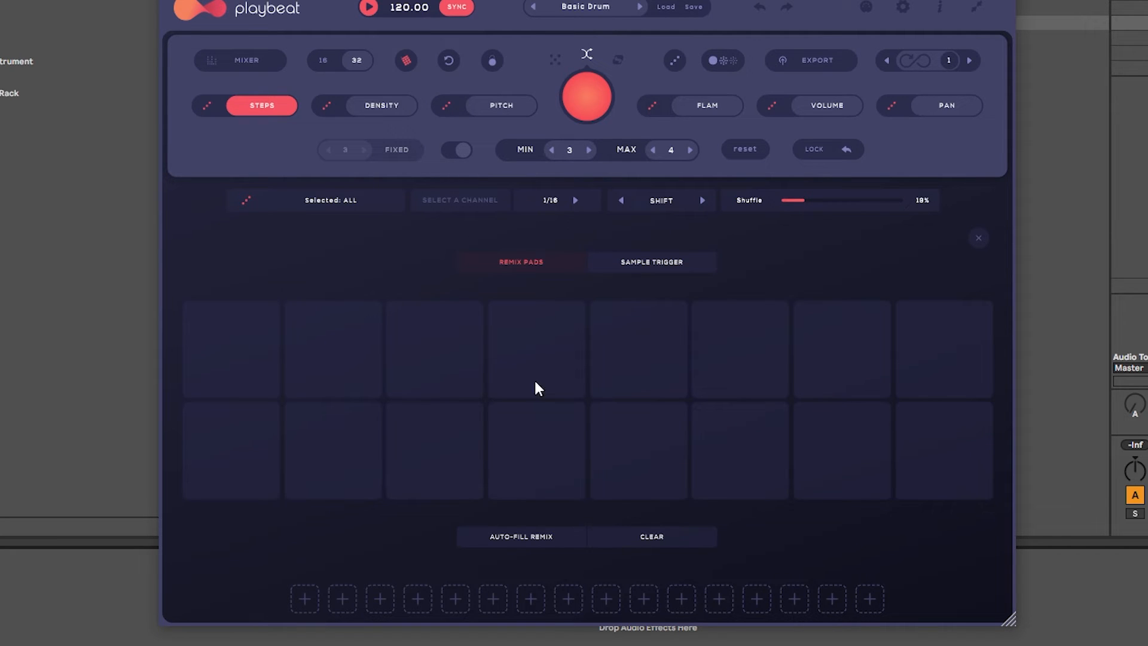
pyautogui.click(518, 536)
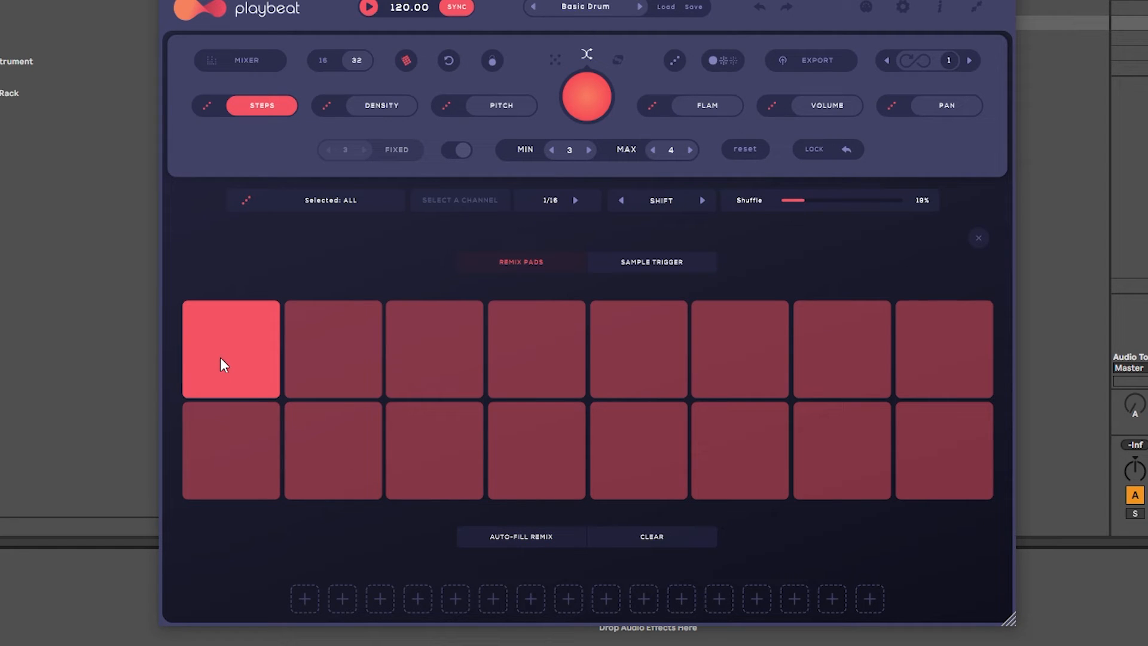
pyautogui.click(336, 366)
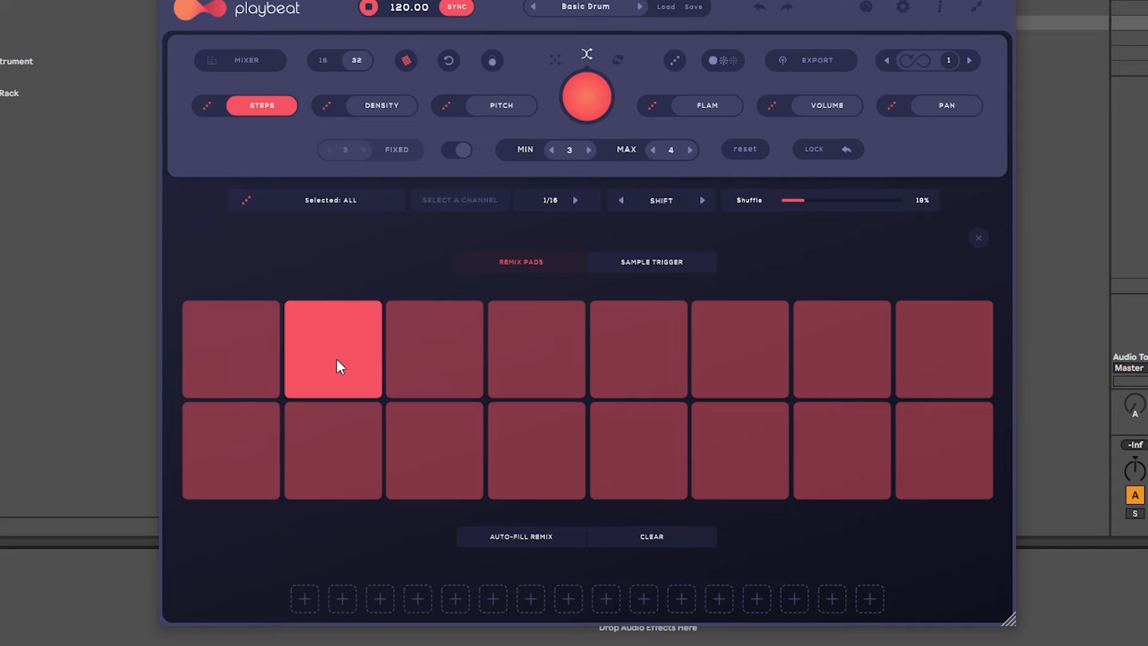
pyautogui.click(431, 357)
pyautogui.click(223, 362)
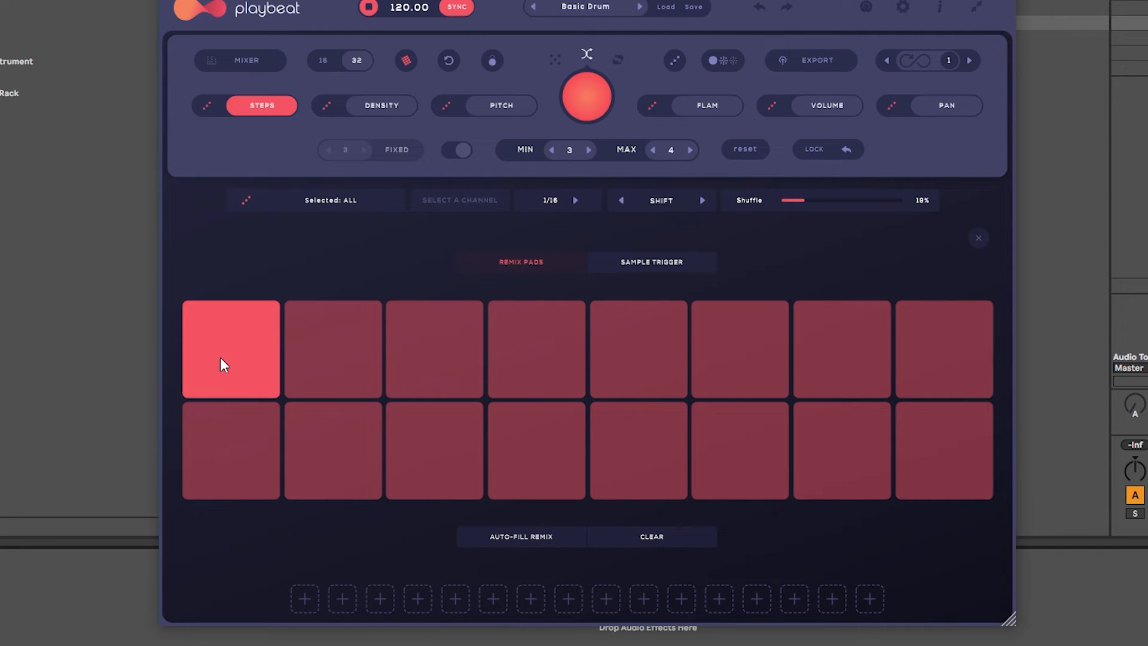
pyautogui.click(338, 360)
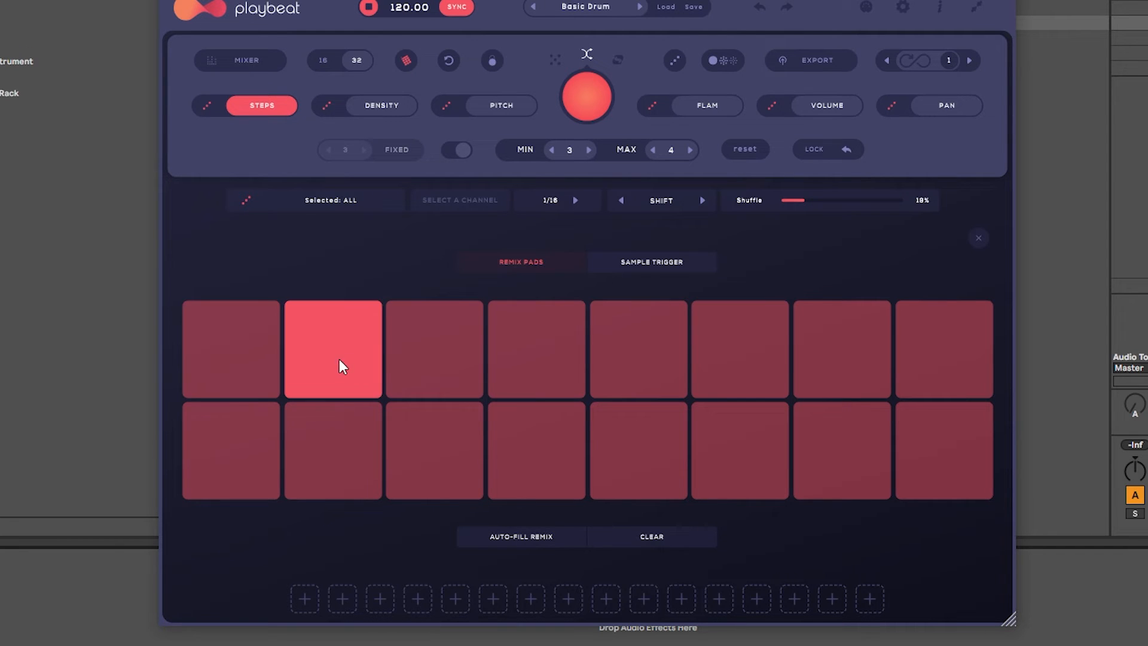
pyautogui.click(431, 354)
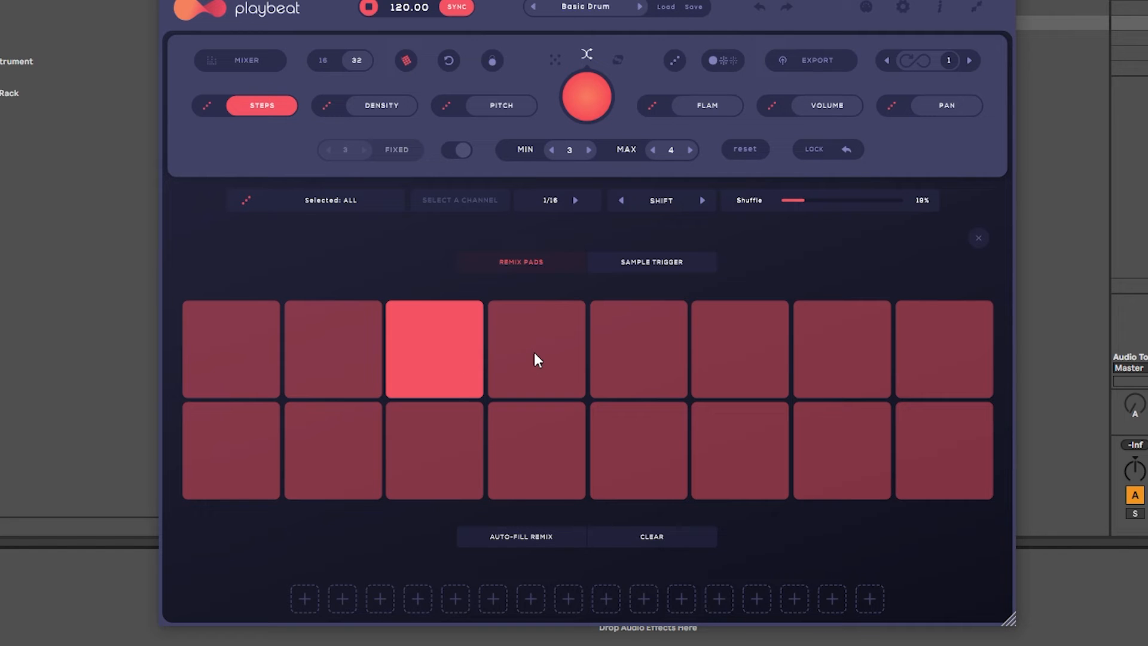
pyautogui.click(536, 357)
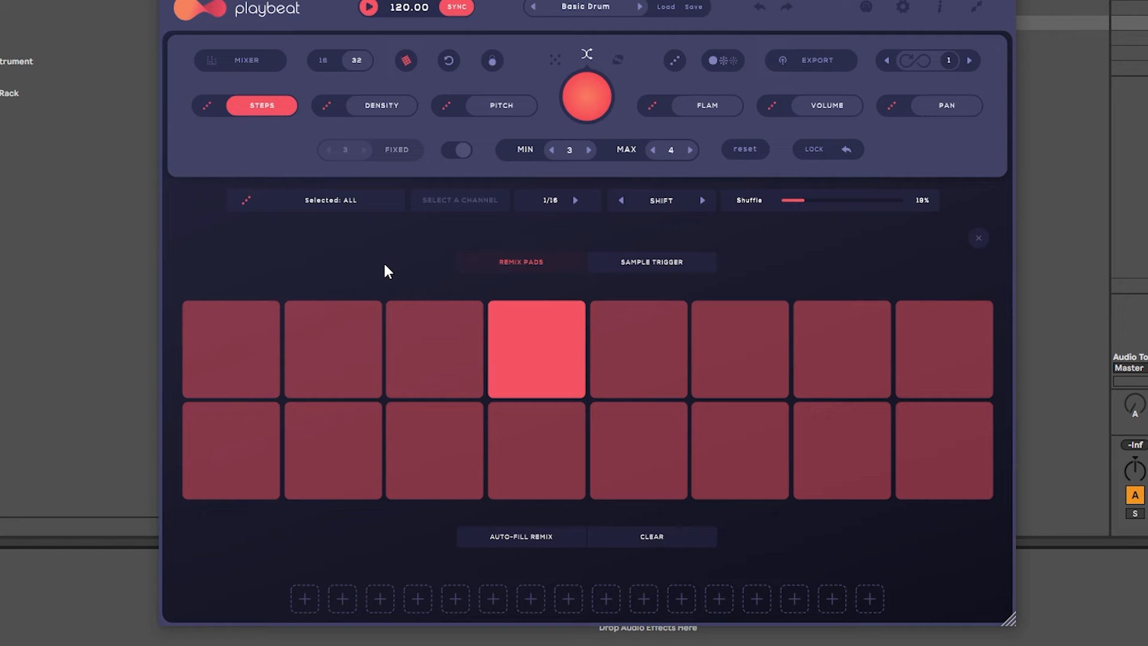
# Step: Clear all remix pads and auto-fill them with a new set of remixes
pyautogui.click(641, 535)
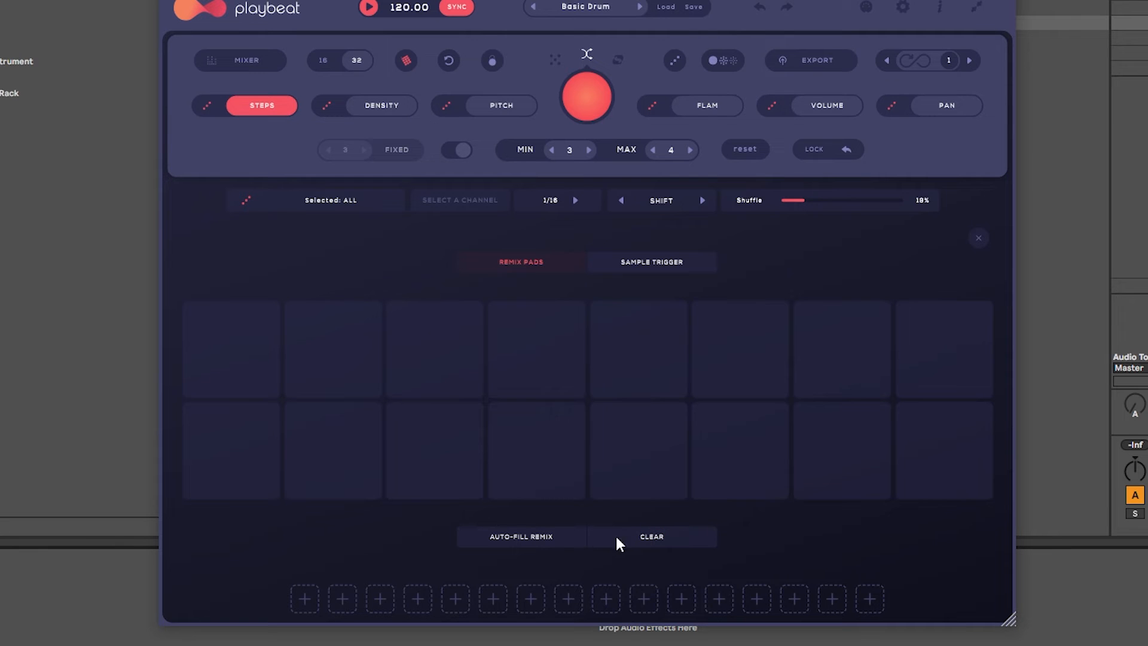
pyautogui.click(530, 536)
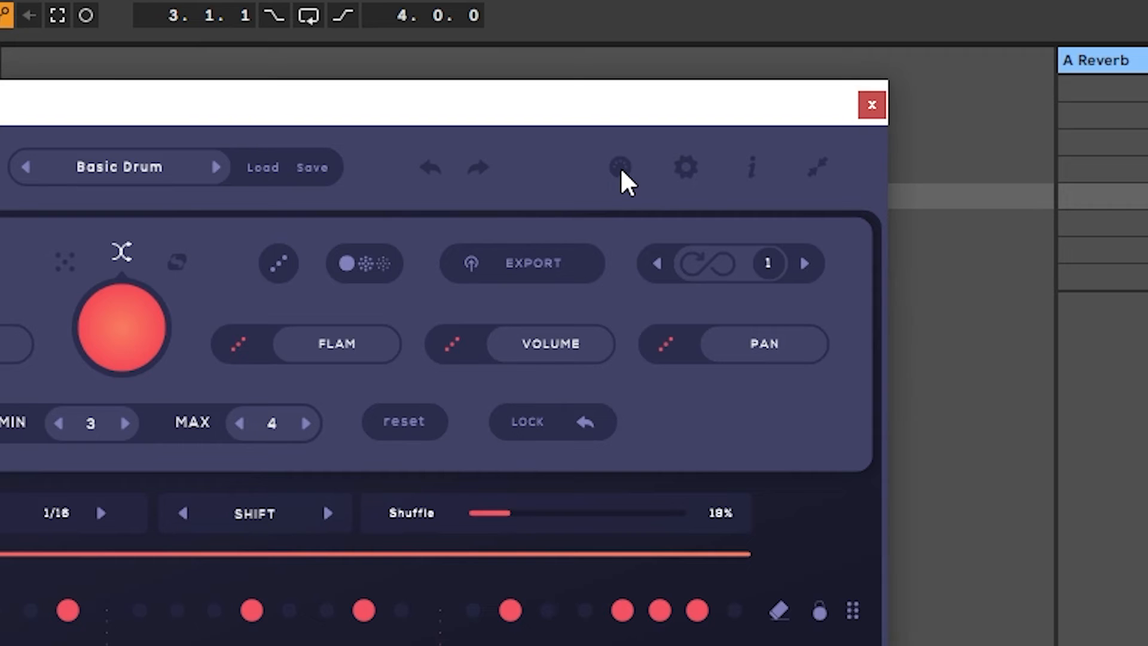
# Step: Enter MIDI learn mode and choose the Steps control and the Density dice as mapping targets
pyautogui.click(621, 170)
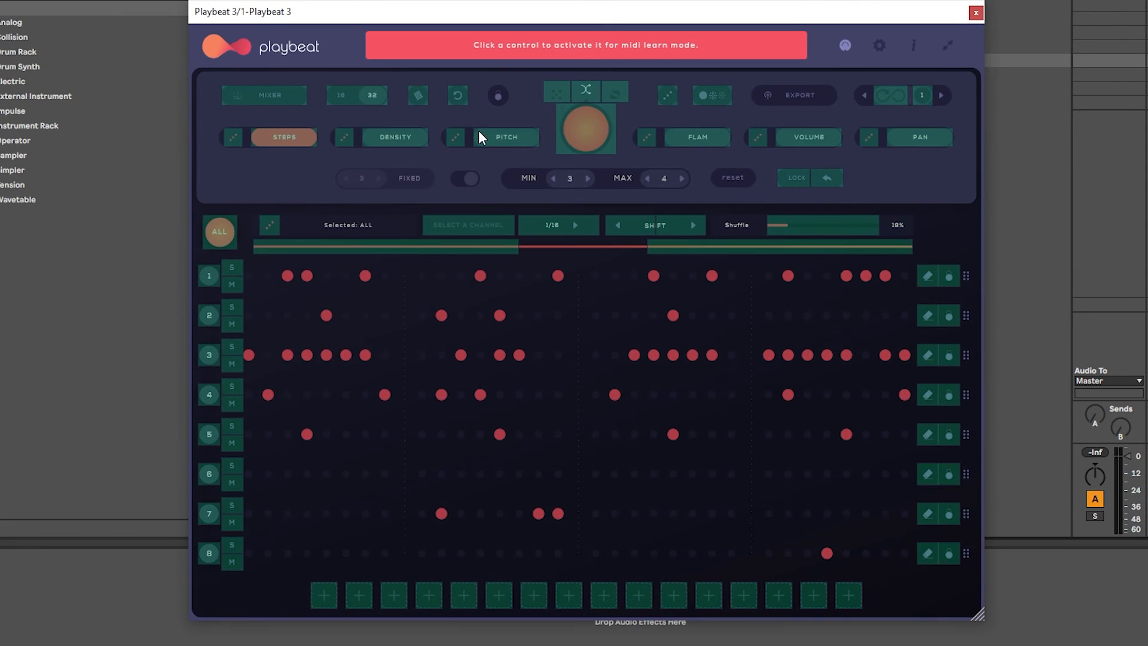
pyautogui.click(296, 137)
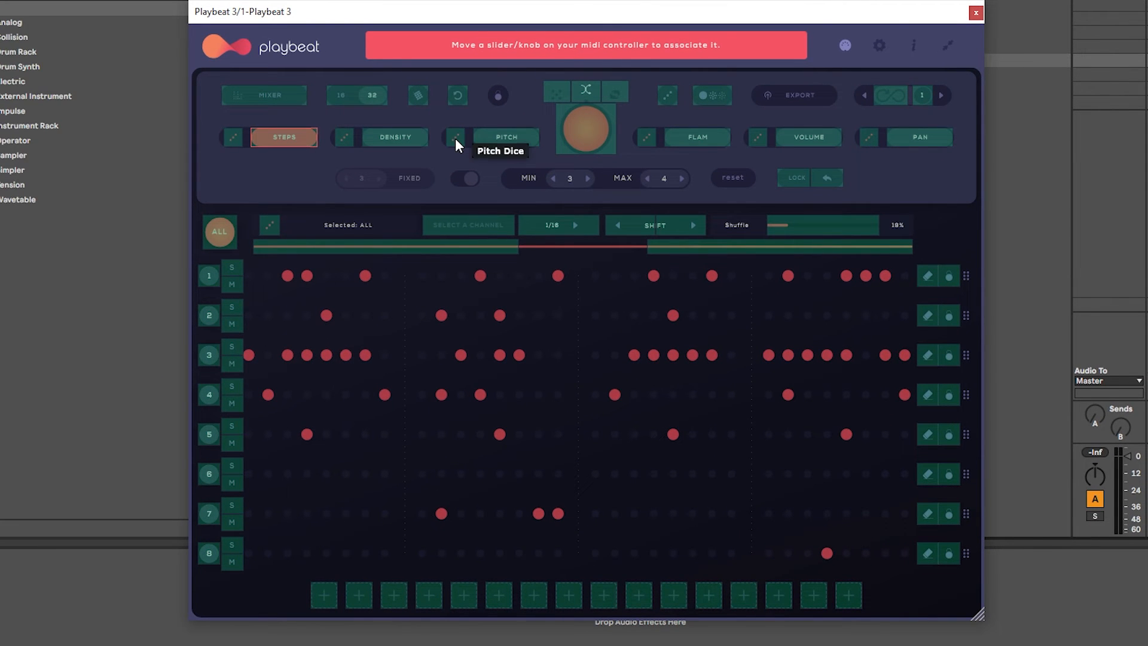
pyautogui.click(344, 138)
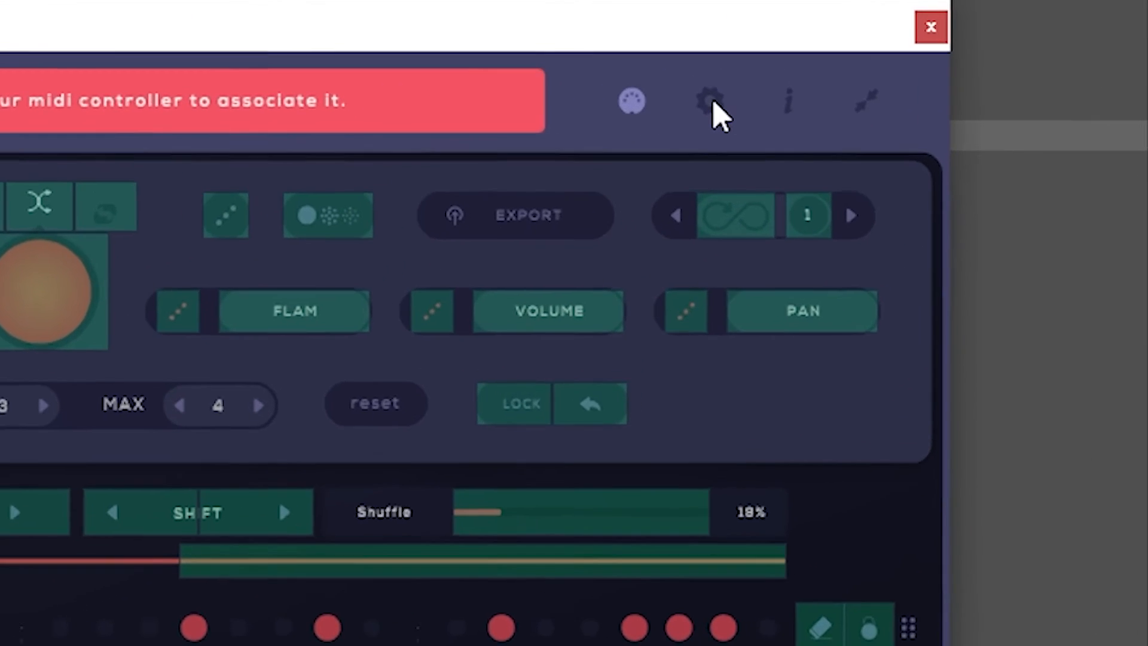
# Step: Open the settings, show the MIDI outputs per track and open the output choice for track 1
pyautogui.click(880, 46)
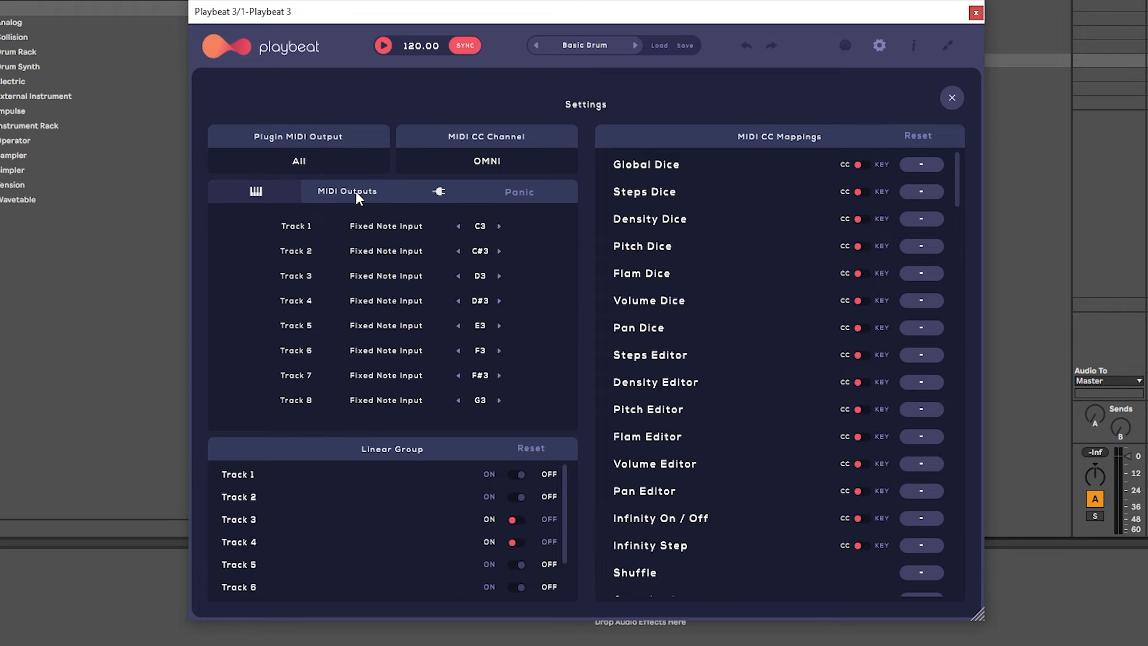
pyautogui.click(357, 195)
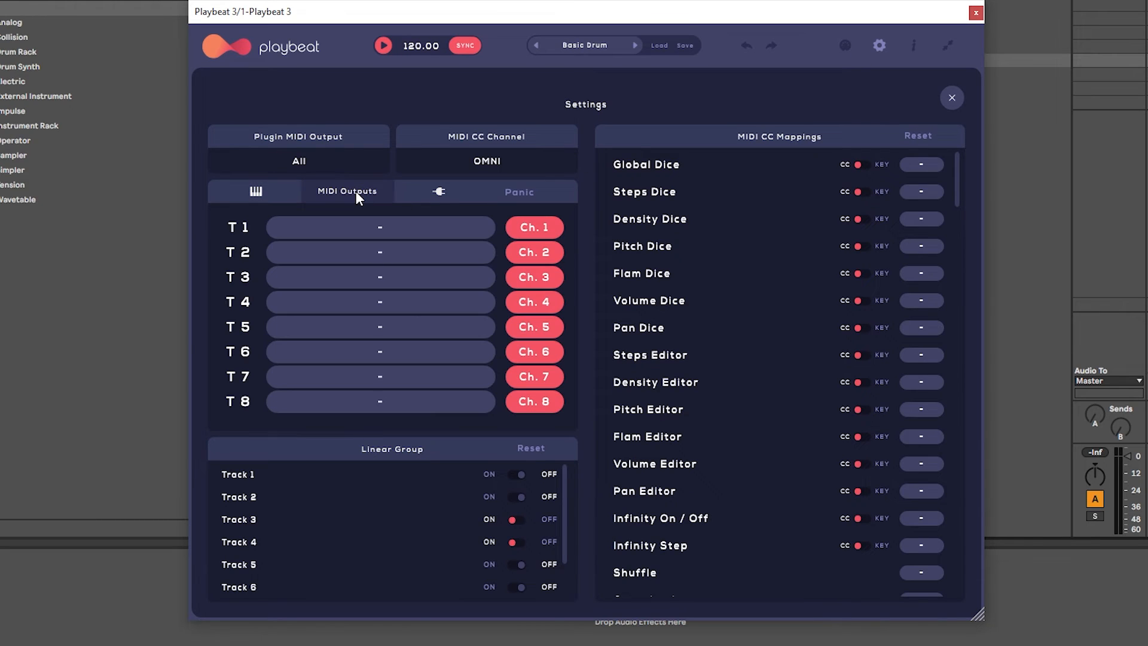
pyautogui.click(375, 228)
pyautogui.click(375, 228)
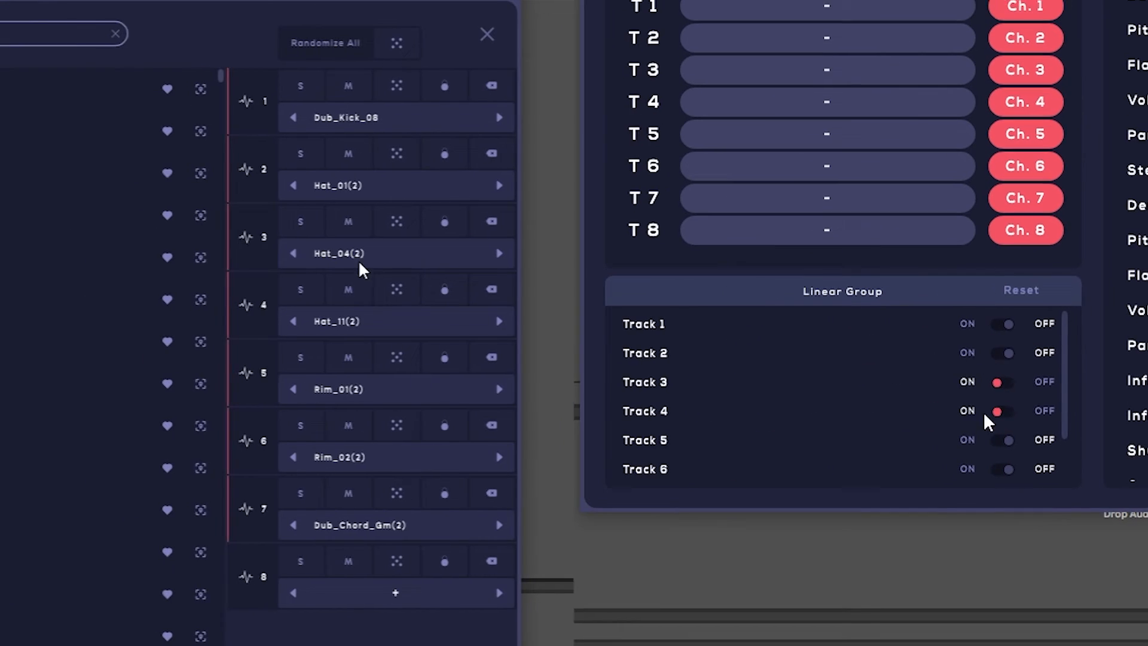
# Step: Turn on the linear group for tracks 3 and 4 and randomize the Guide pattern several times
pyautogui.click(739, 365)
pyautogui.click(738, 400)
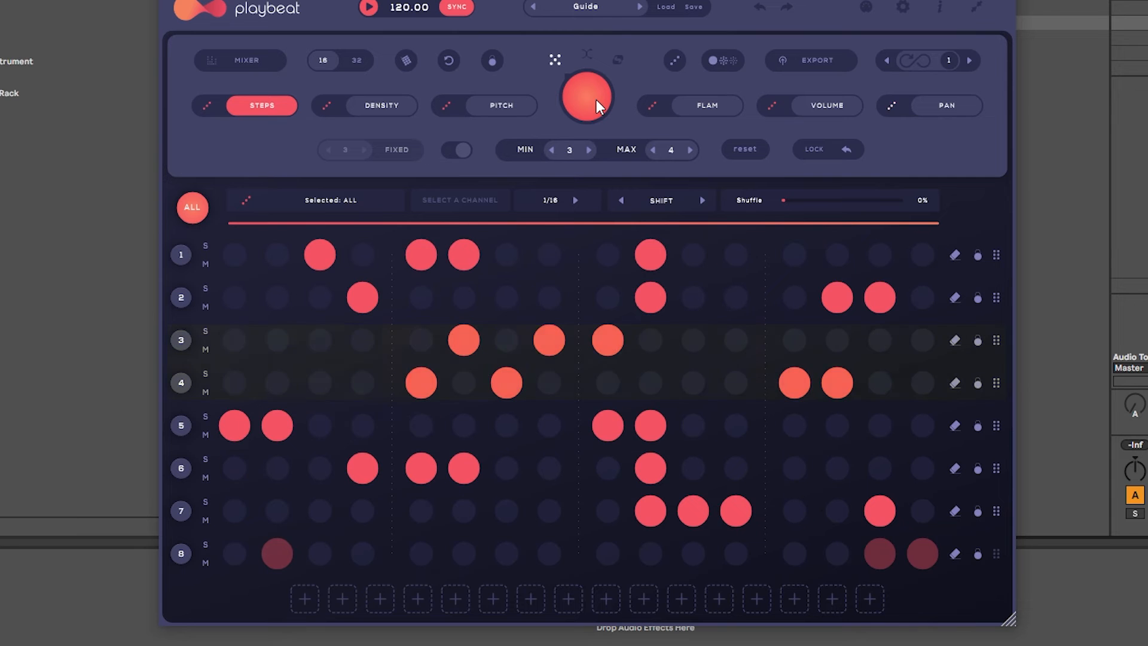
pyautogui.click(592, 98)
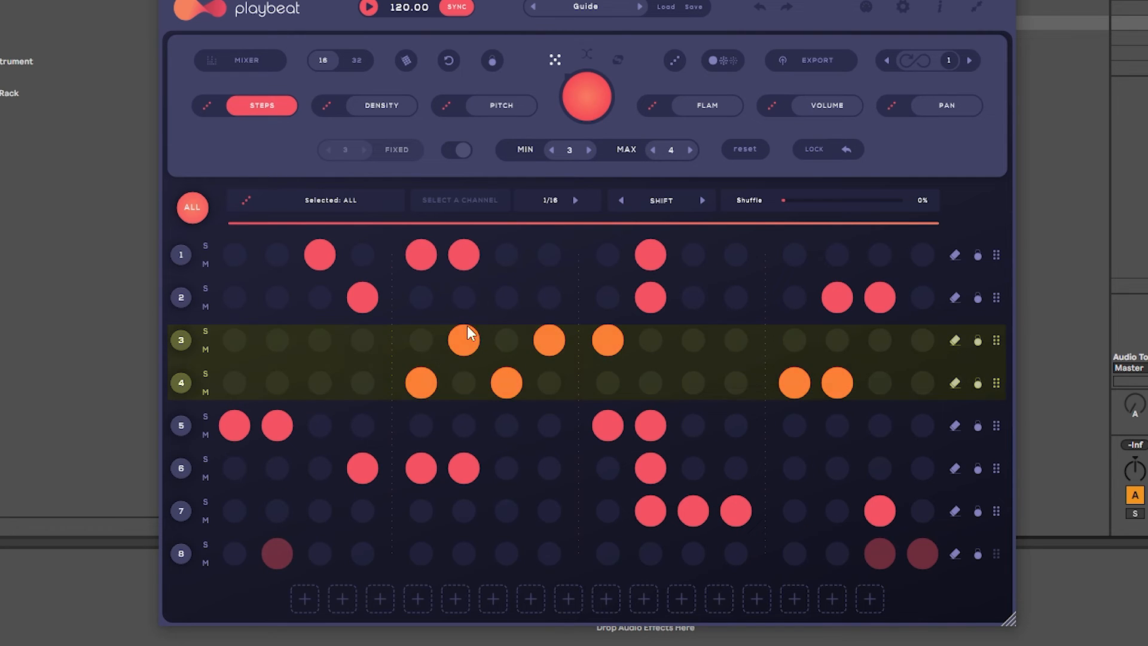
pyautogui.click(599, 95)
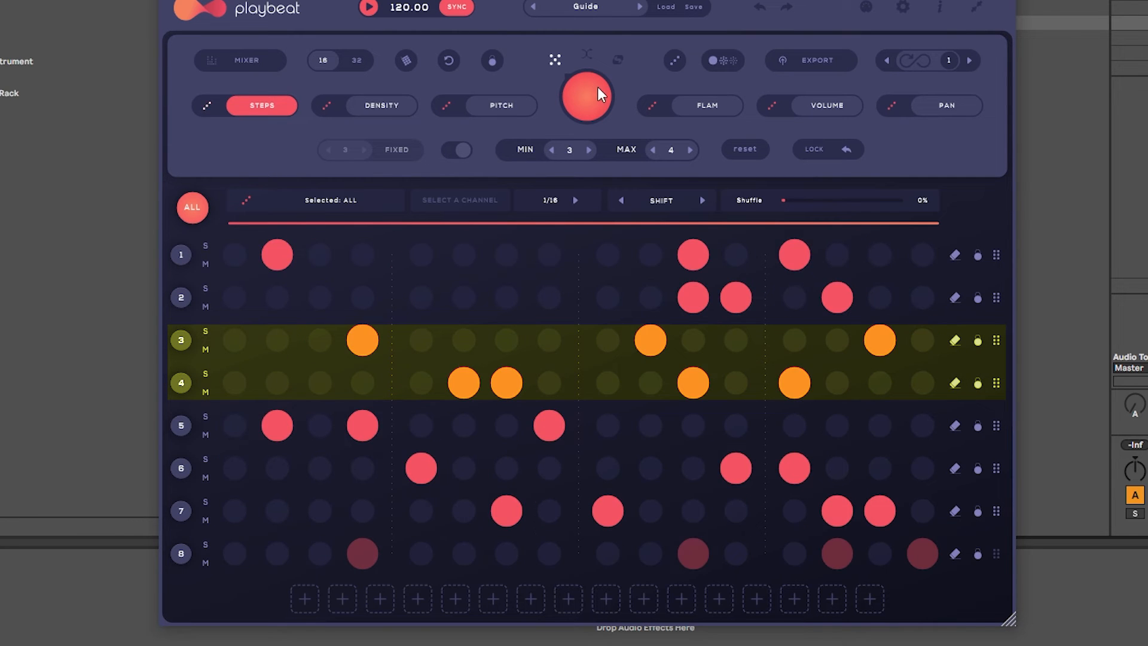
pyautogui.click(590, 98)
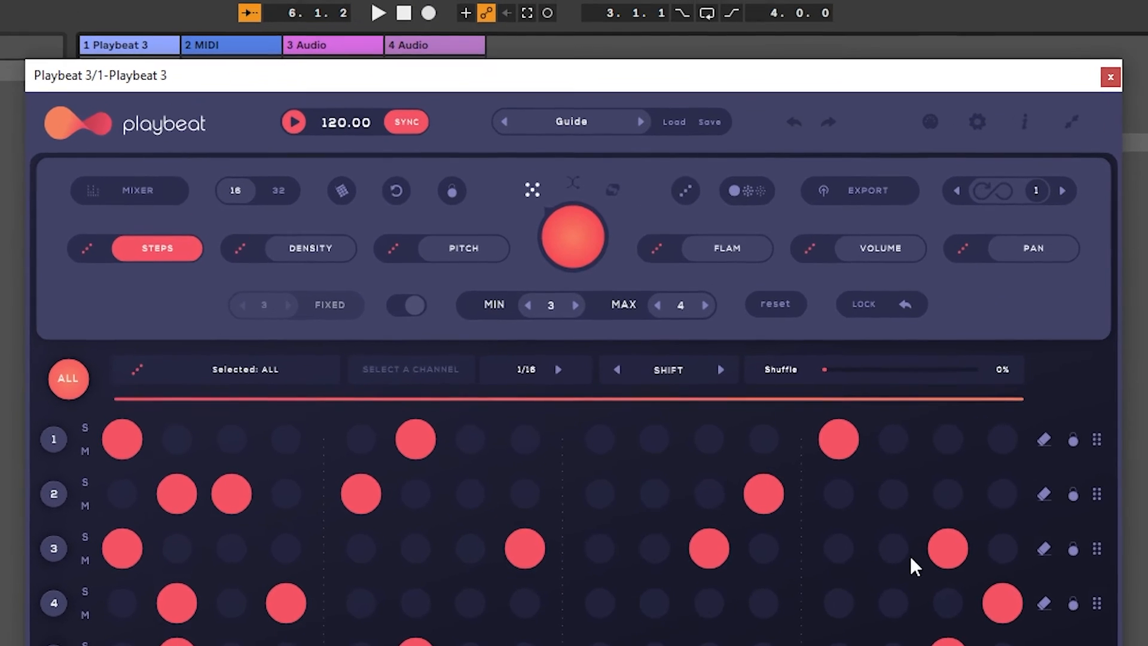
pyautogui.click(560, 233)
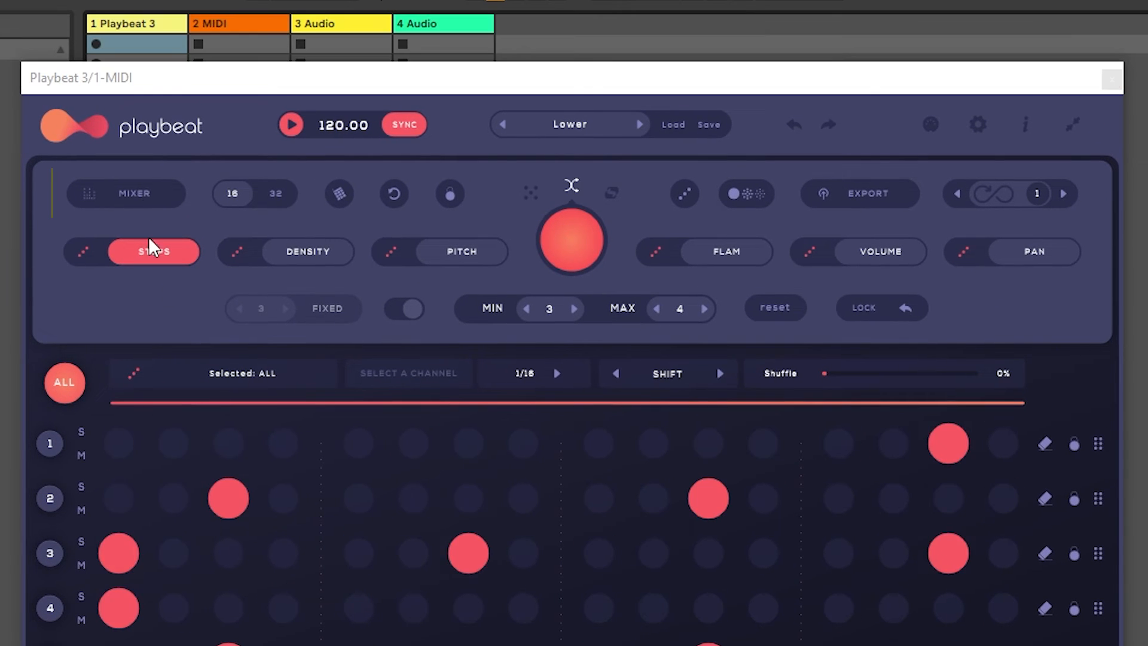
# Step: Open the mixer and raise the volume of channel 4
pyautogui.click(127, 191)
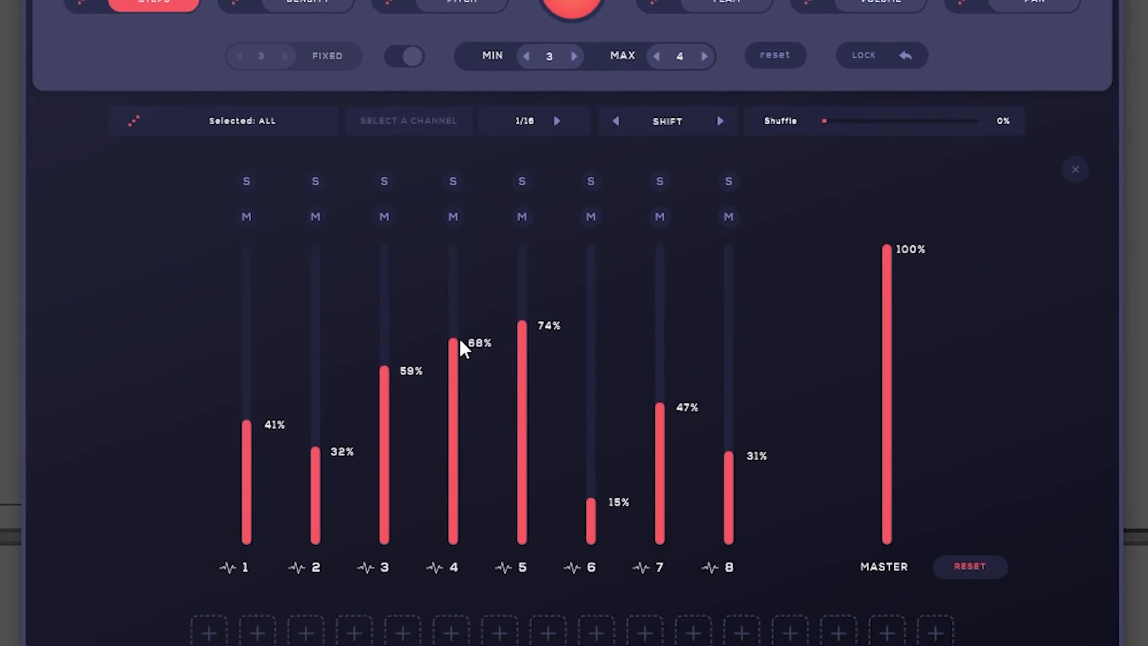
pyautogui.moveTo(454, 341); pyautogui.dragTo(453, 299)
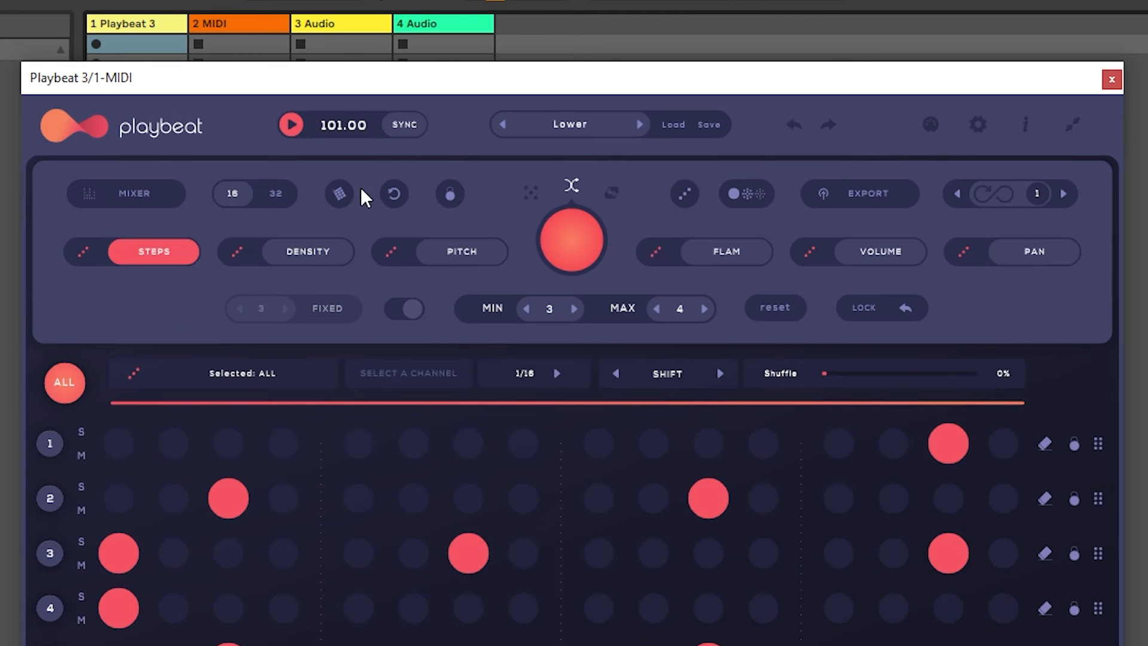
# Step: Reset the whole Lower pattern and undo the reset
pyautogui.click(396, 198)
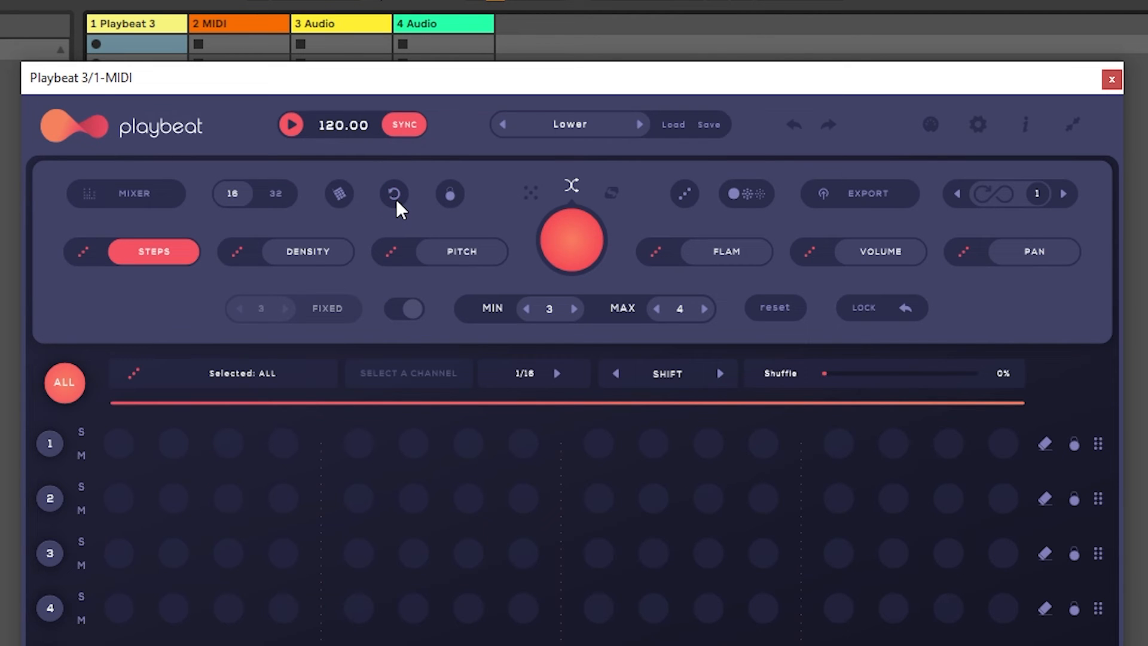
pyautogui.click(791, 125)
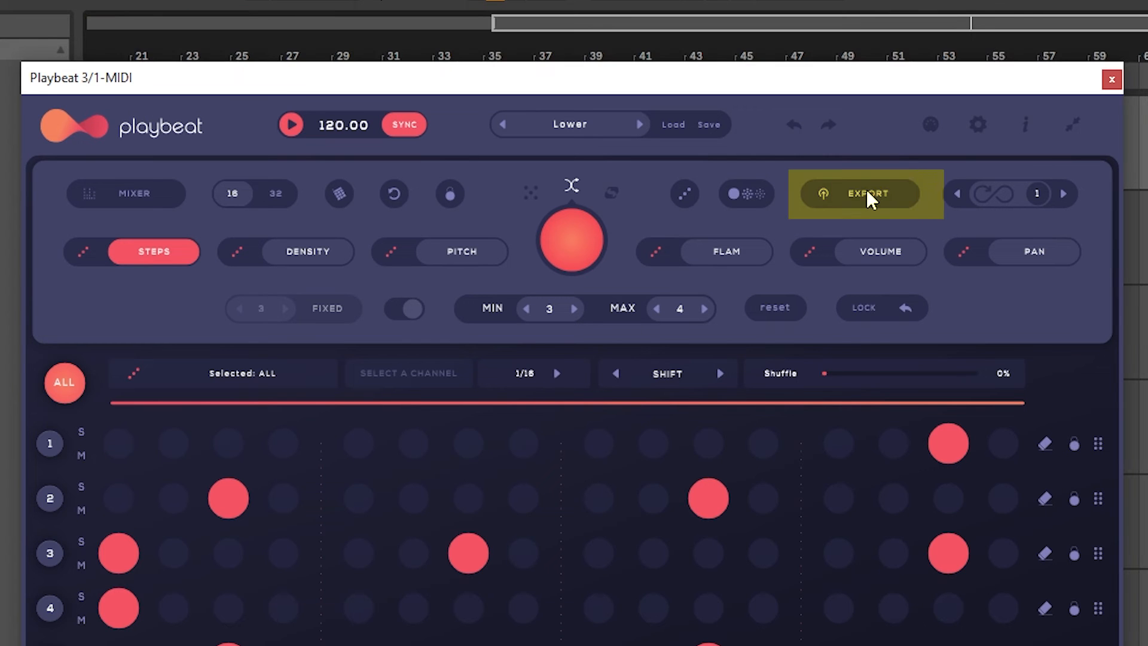
# Step: Open the WAV/MIDI export page and place individual audio stems of the Lower pattern on separate arrangement tracks
pyautogui.click(868, 193)
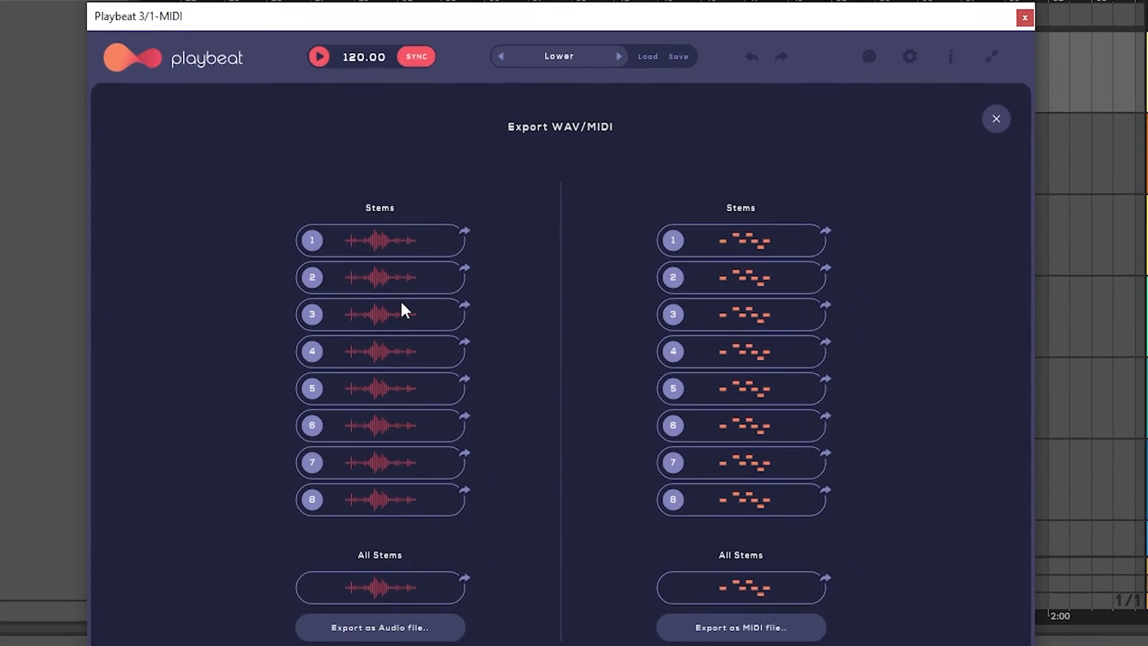
pyautogui.moveTo(395, 277); pyautogui.dragTo(1075, 307)
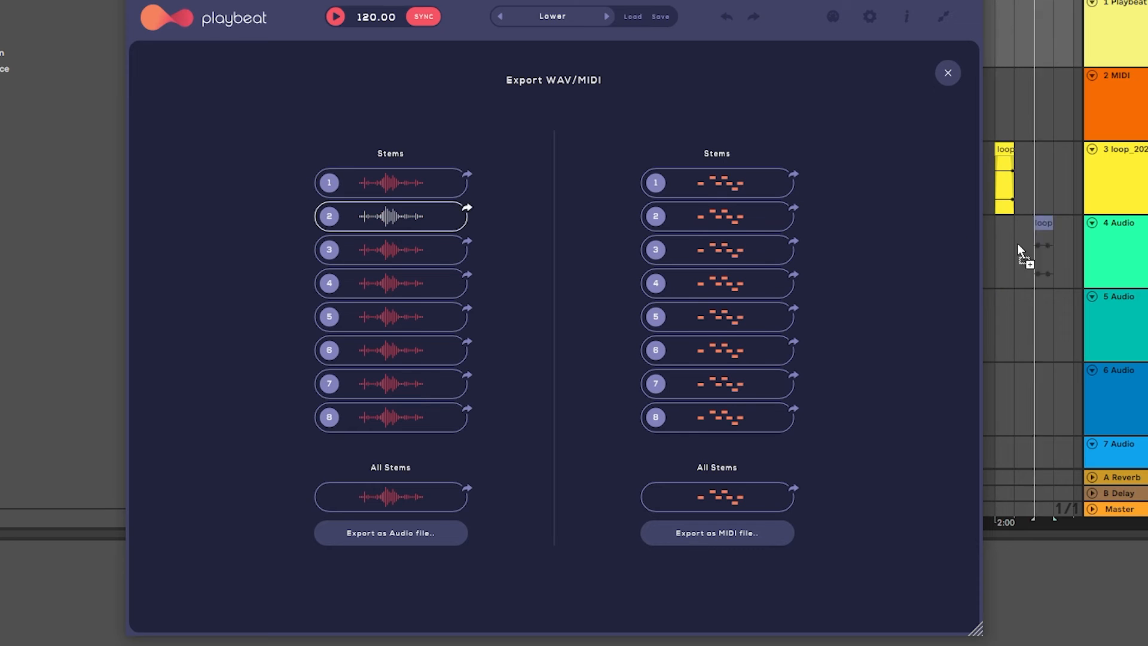
pyautogui.moveTo(1017, 243); pyautogui.dragTo(1018, 245)
pyautogui.moveTo(390, 250); pyautogui.dragTo(998, 347)
pyautogui.moveTo(390, 282); pyautogui.dragTo(1002, 399)
pyautogui.moveTo(1003, 400); pyautogui.dragTo(1002, 399)
pyautogui.moveTo(390, 384); pyautogui.dragTo(1028, 320)
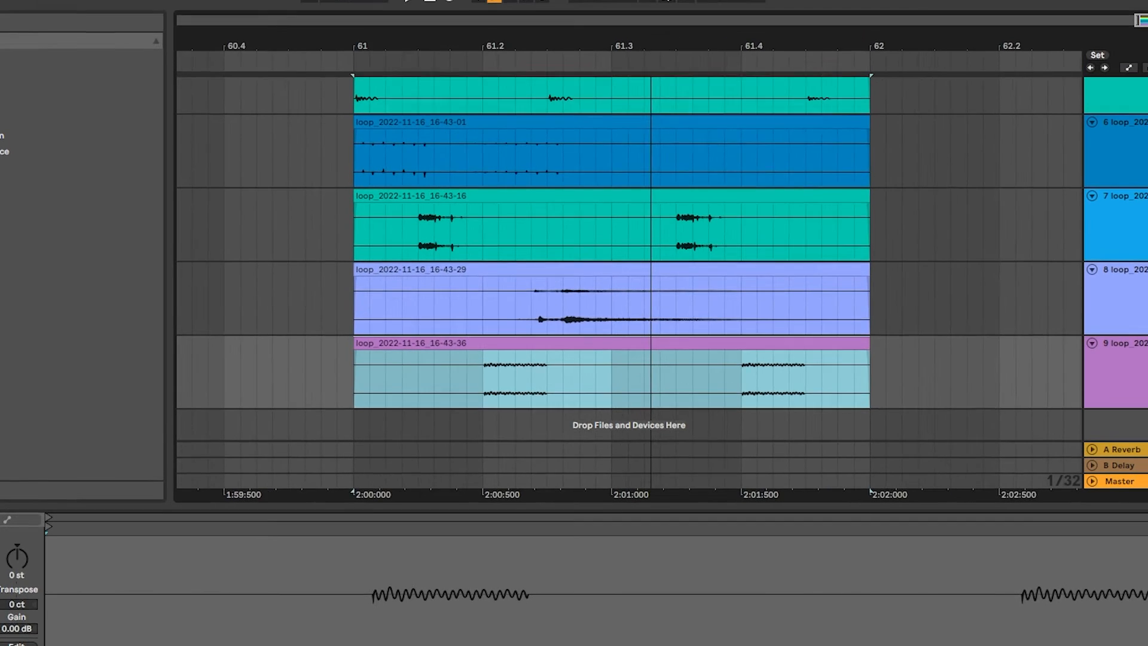
# Step: Play the exported stem clips in the arrangement from bar 61
pyautogui.click(347, 247)
pyautogui.press('space')
pyautogui.scroll(4, 619, 317)
pyautogui.scroll(4, 688, 317)
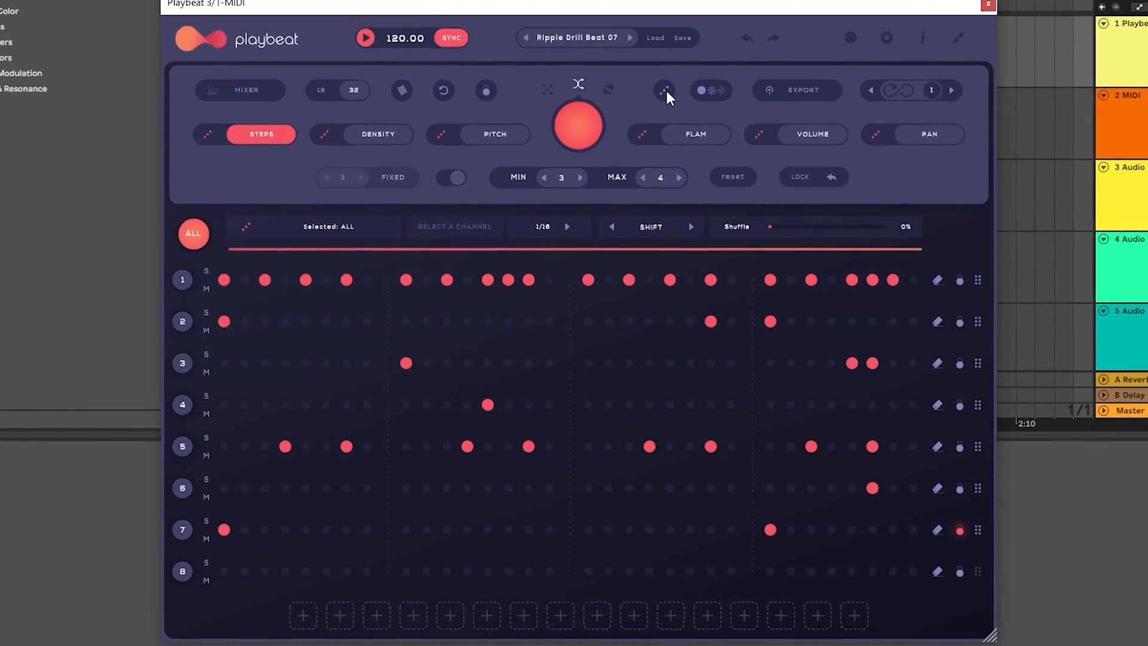
# Step: Generate several variations of the Ripple Drill Beat 07 pattern and bring its combined all-stems audio export into the arrangement
pyautogui.click(664, 99)
pyautogui.click(668, 84)
pyautogui.click(668, 84)
pyautogui.click(668, 84)
pyautogui.click(668, 84)
pyautogui.click(672, 66)
pyautogui.click(674, 63)
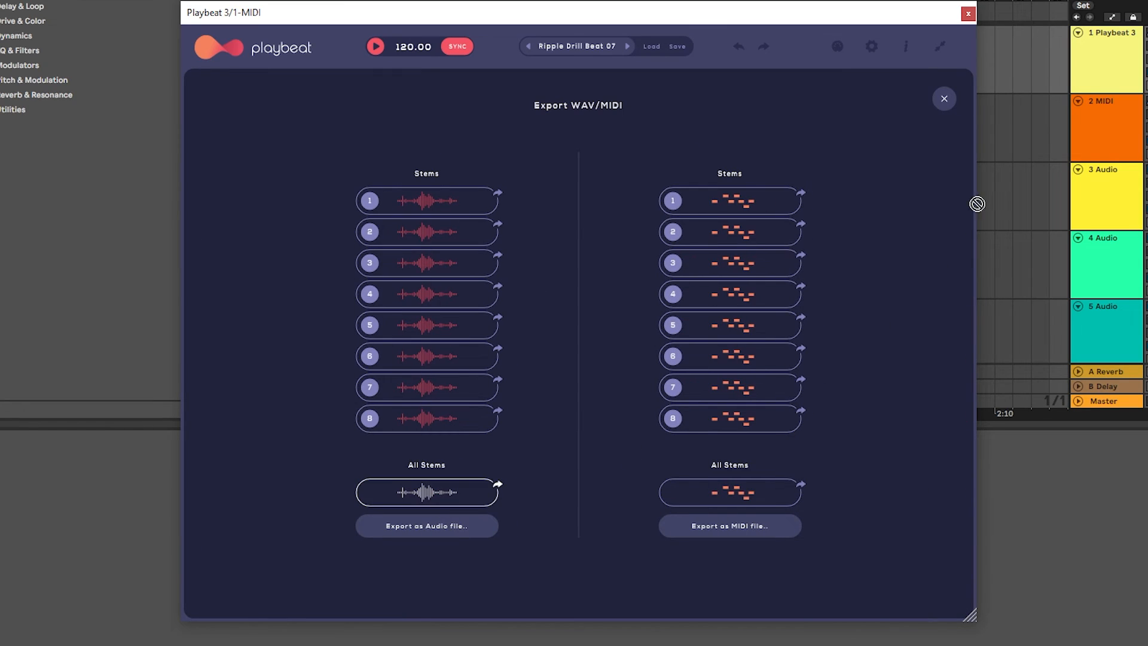
pyautogui.moveTo(977, 204); pyautogui.dragTo(1000, 200)
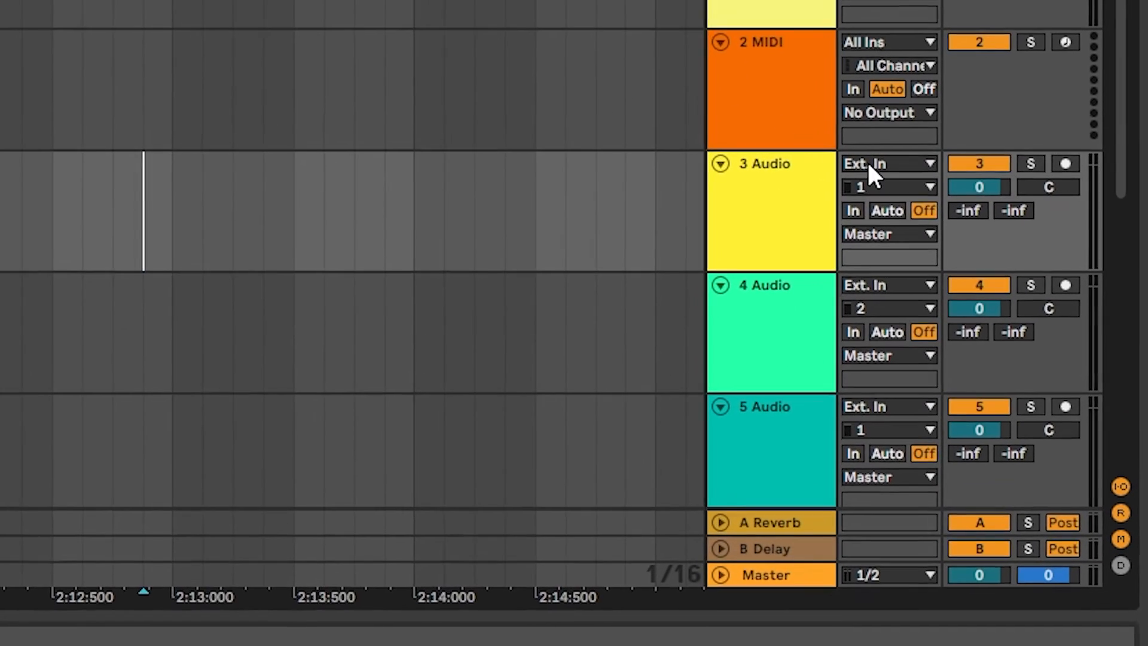
# Step: Set the 3 Audio track's input to 1-Playbeat 3 and the Playbeat 3 track's output to Sends Only
pyautogui.click(964, 168)
pyautogui.click(850, 261)
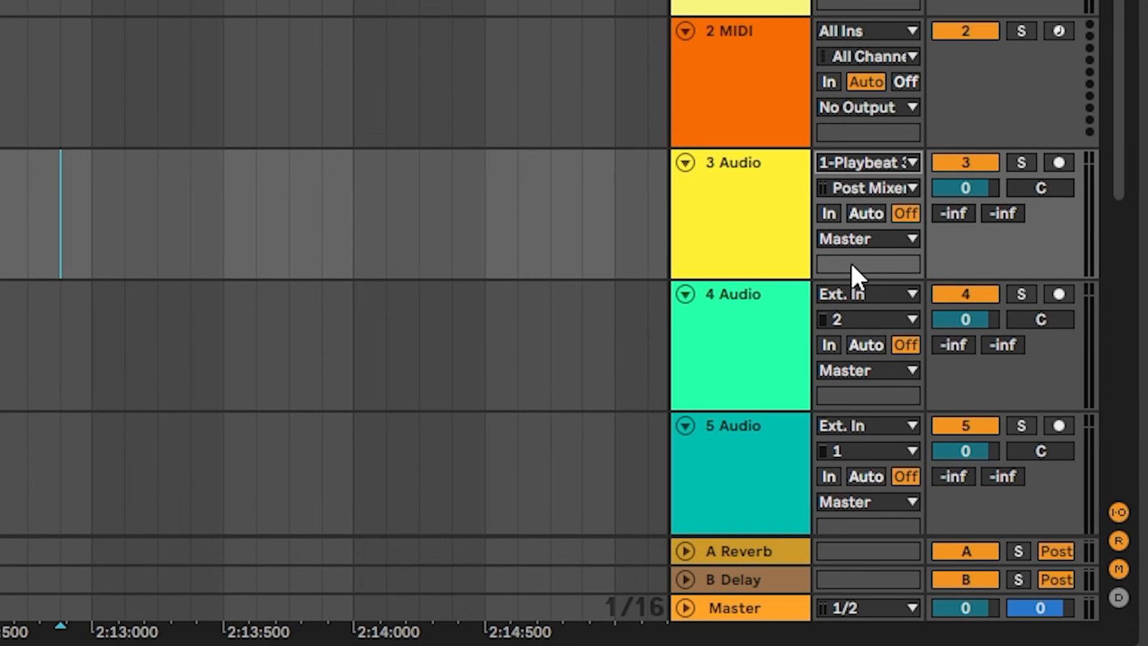
pyautogui.click(861, 143)
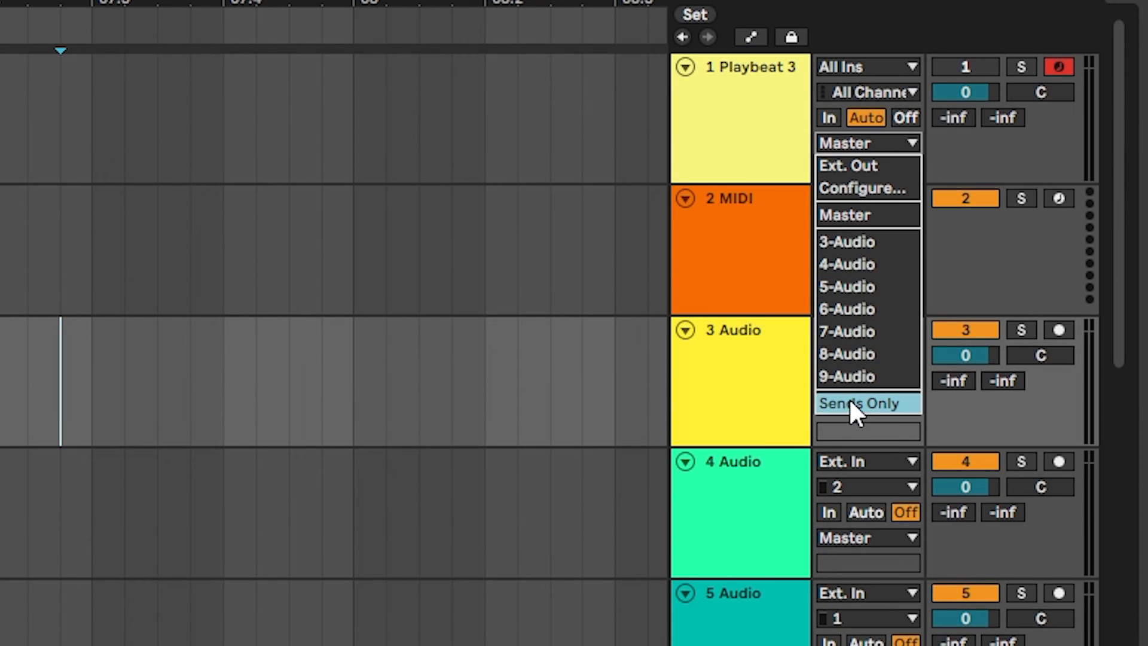
pyautogui.click(829, 381)
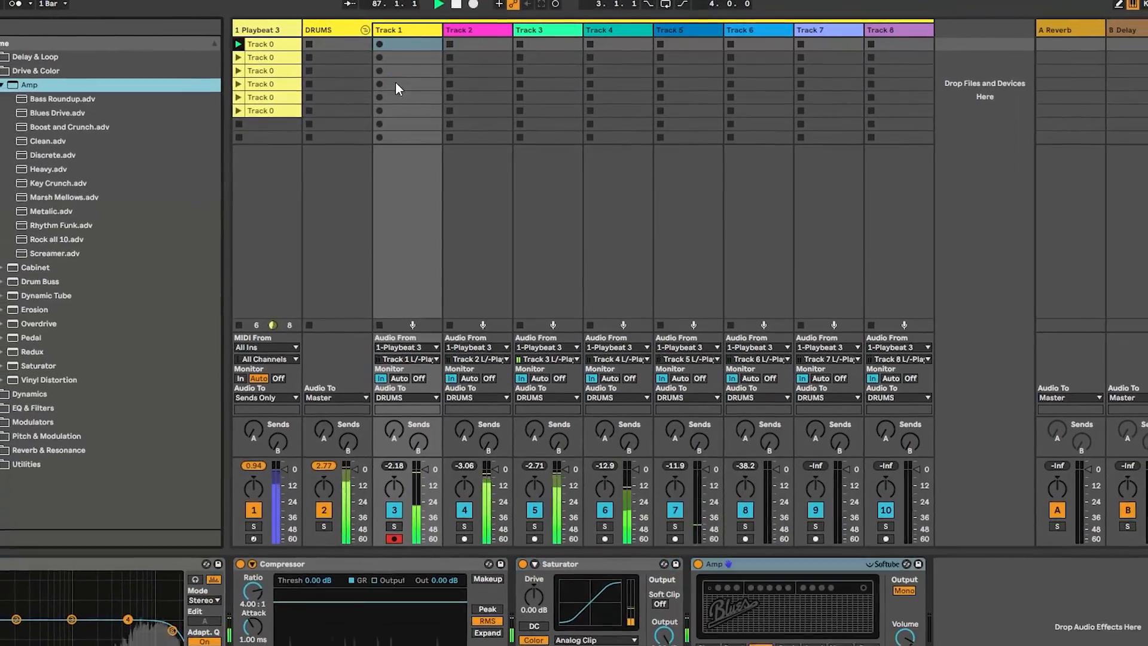
# Step: Expand the Amp presets in the browser and load one onto Track 1
pyautogui.click(3, 85)
pyautogui.doubleClick(35, 99)
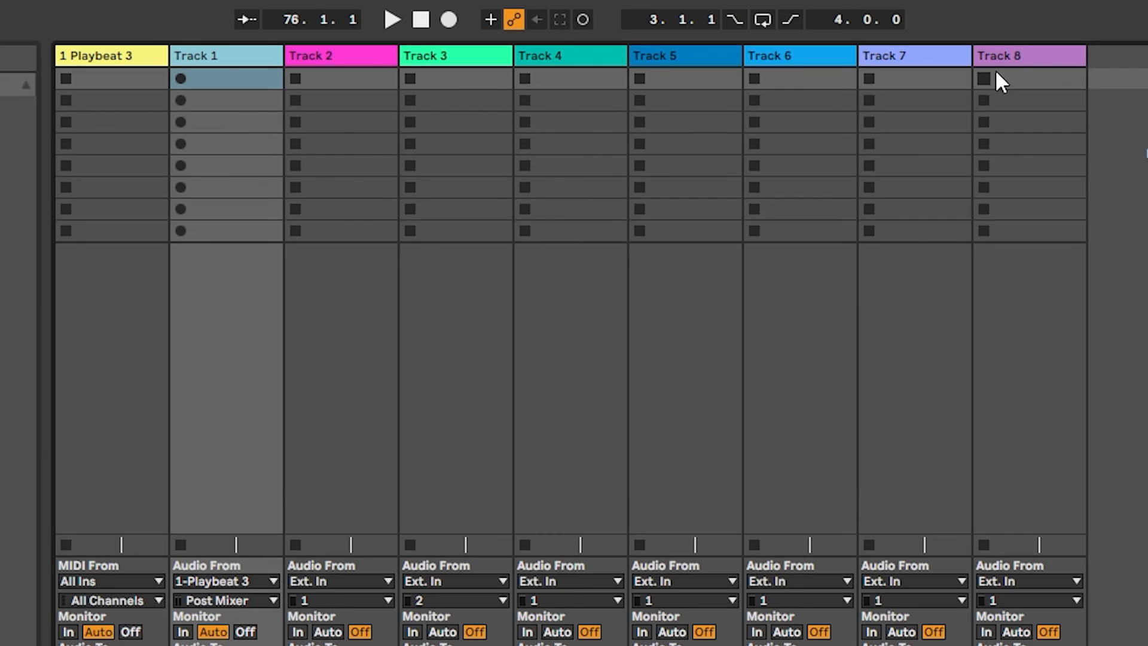
# Step: Set Track 1's audio input to 1-Playbeat 3 with channel Track 1 L/-Playbeat 3, and group Tracks 1 to 8 as DRUMS
pyautogui.keyDown('shift'); pyautogui.click(1042, 60); pyautogui.keyUp('shift')
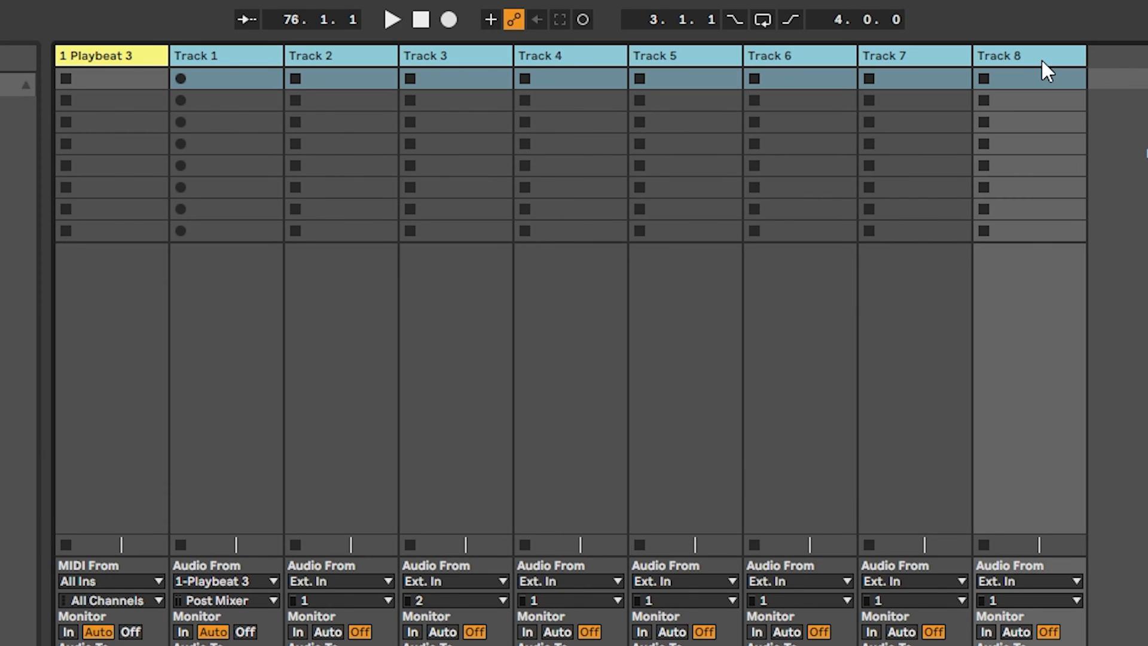
pyautogui.click(232, 369)
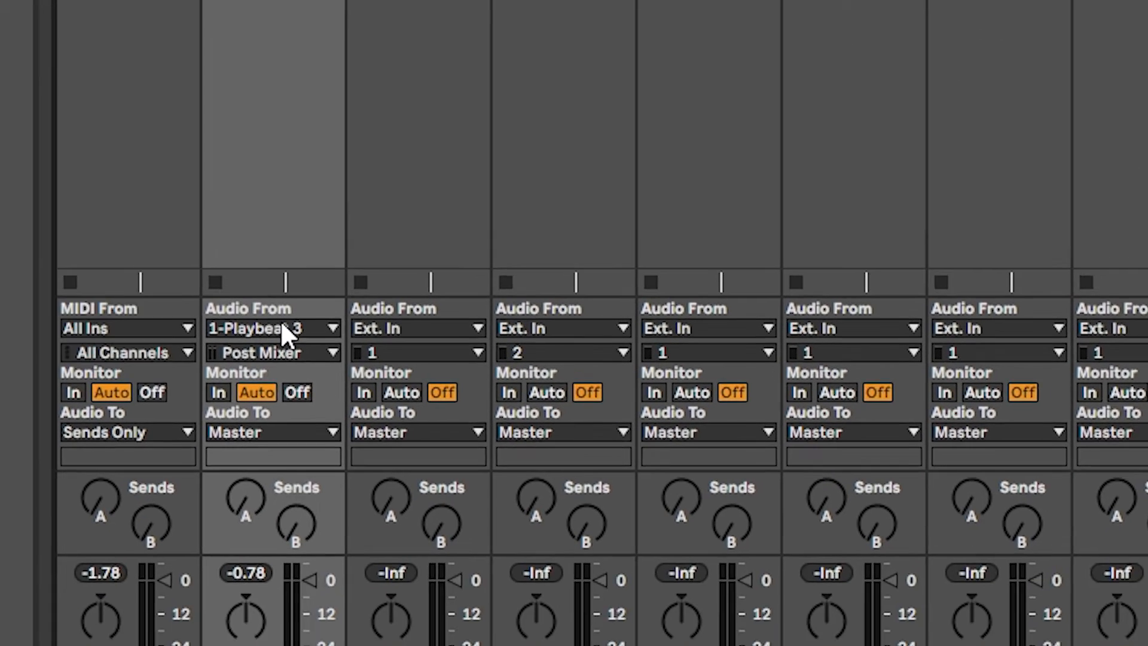
pyautogui.click(236, 581)
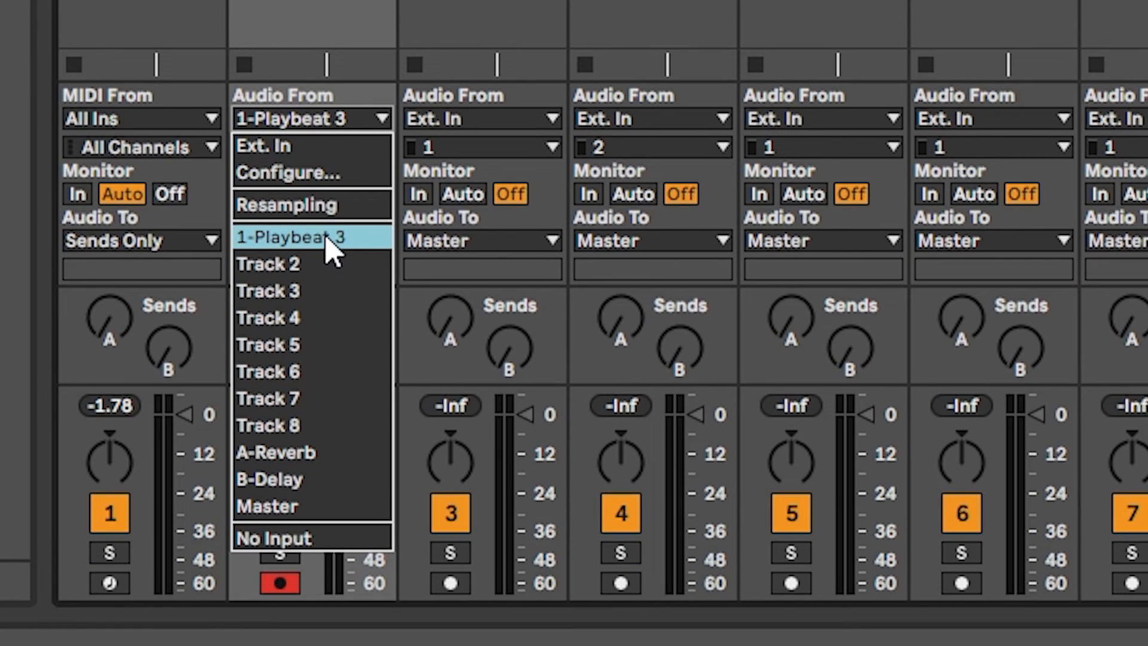
pyautogui.click(328, 248)
pyautogui.click(326, 158)
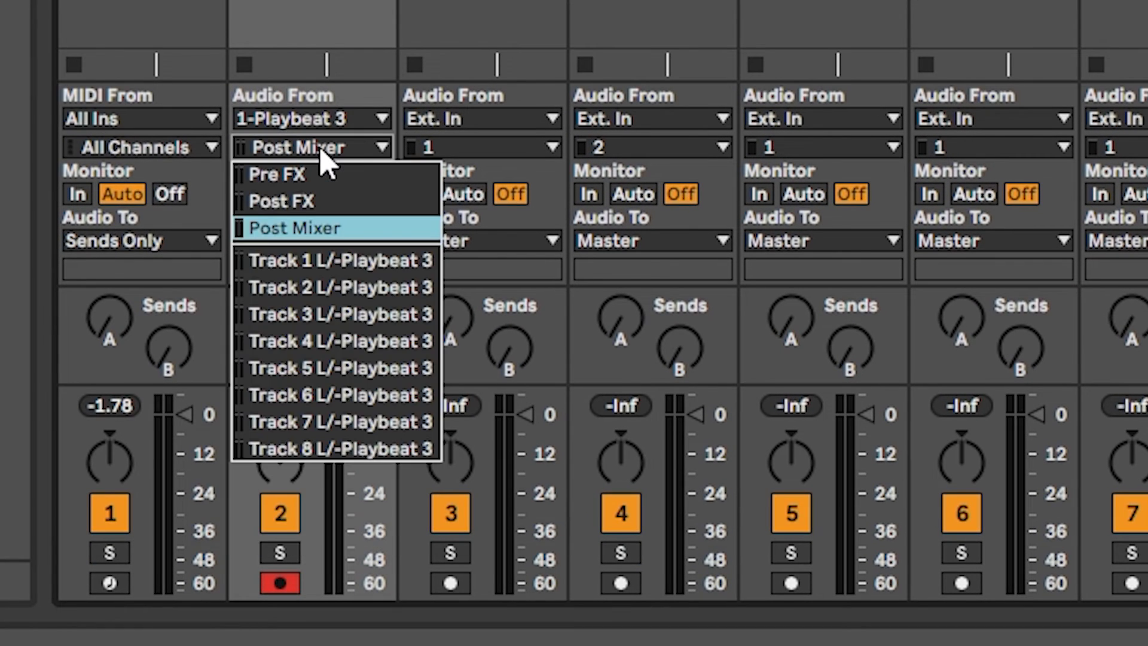
pyautogui.click(326, 262)
pyautogui.hotkey('ctrl', 'g')
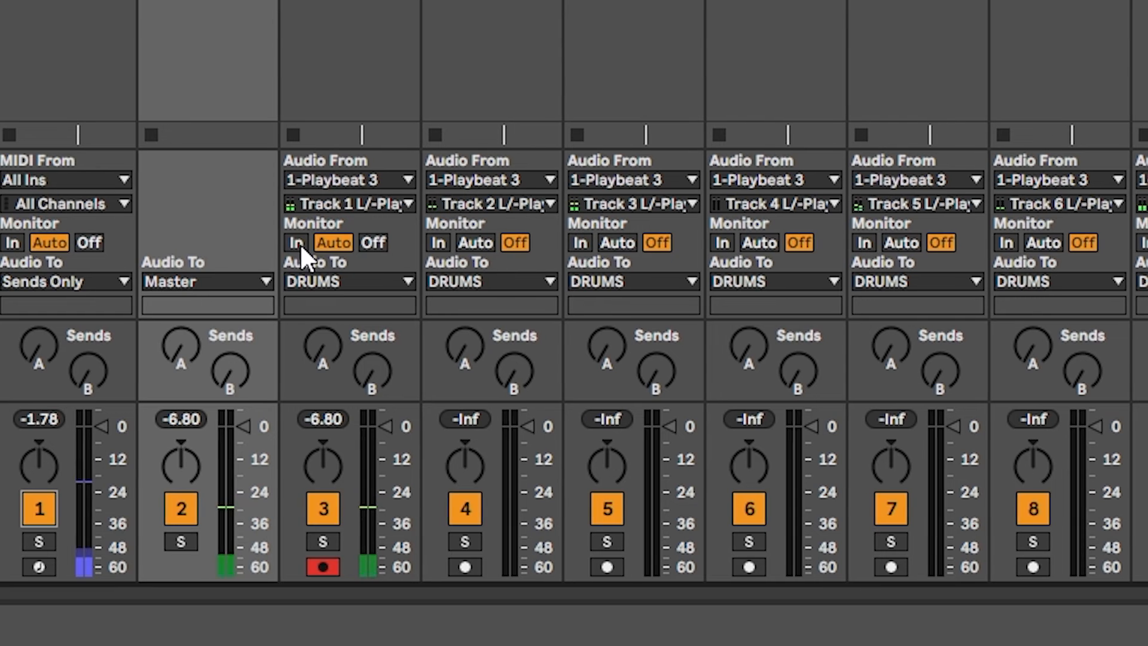
# Step: Set input monitoring to In on all eight audio tracks of the DRUMS group
pyautogui.click(298, 243)
pyautogui.click(436, 242)
pyautogui.click(577, 243)
pyautogui.click(718, 242)
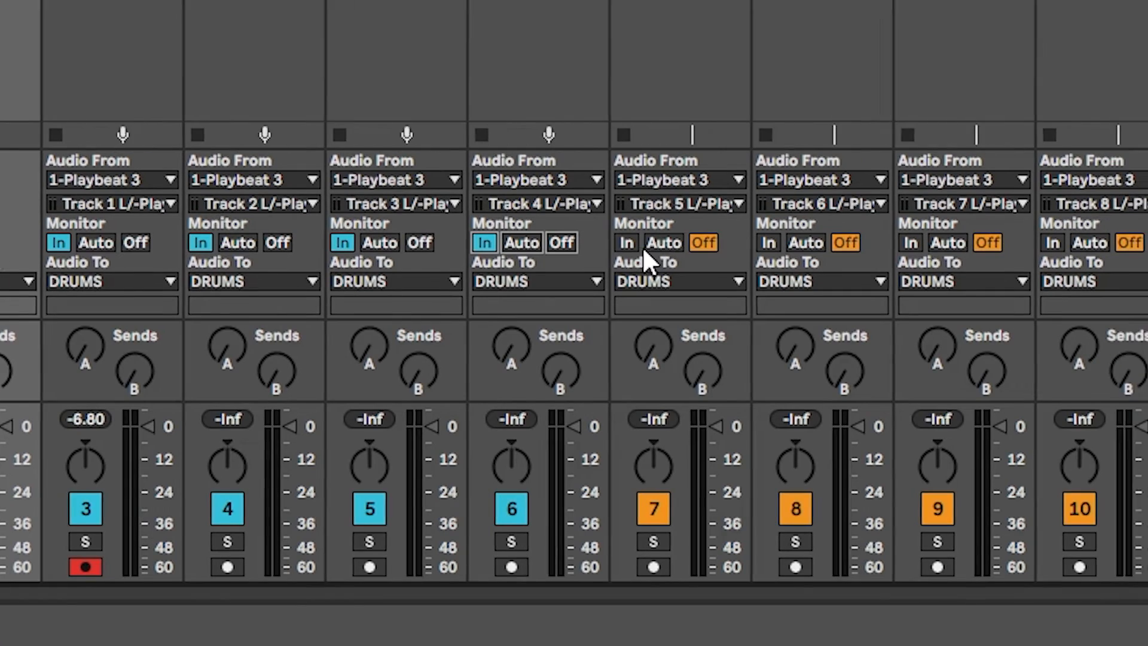
pyautogui.click(703, 243)
pyautogui.click(845, 243)
pyautogui.click(987, 243)
pyautogui.click(1129, 243)
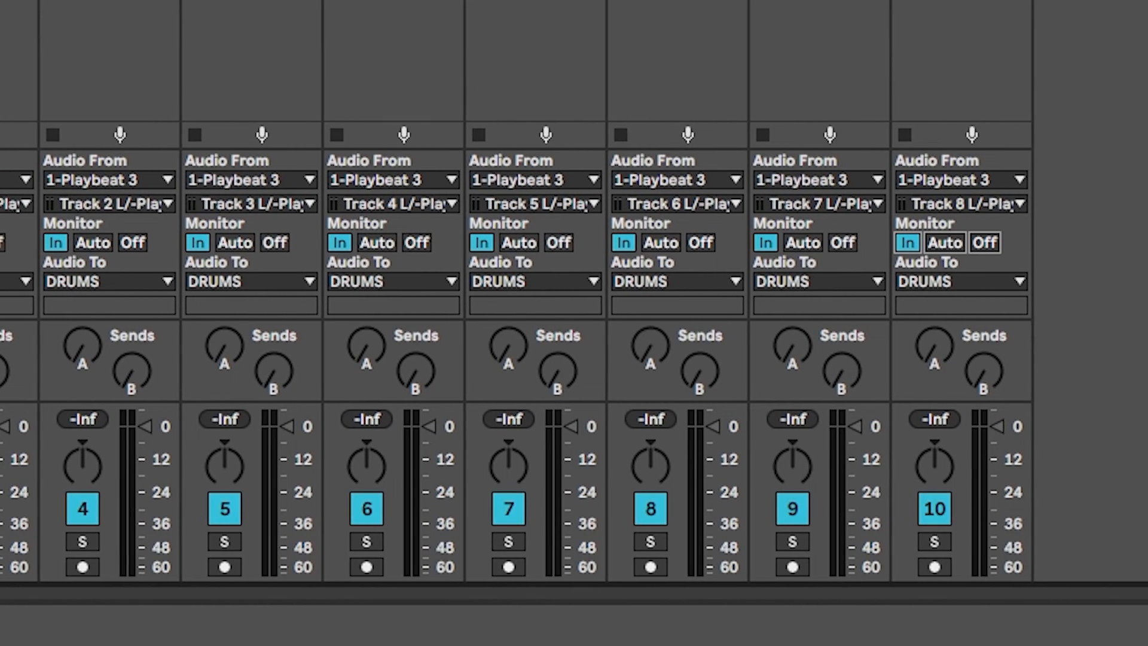